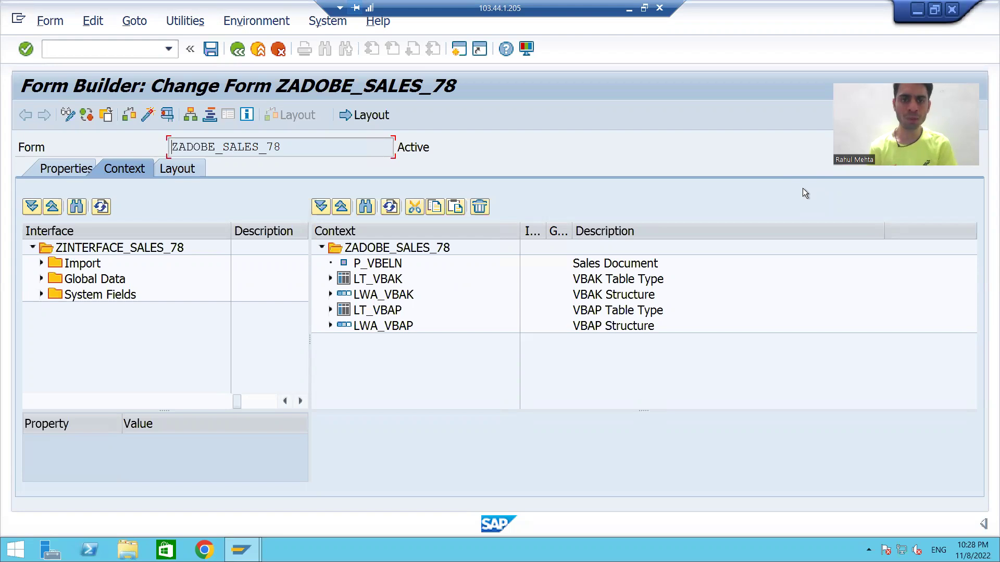
- Open the form's layout and examine the Sales Order Details title subform and the standard objects available for insertion
{"action": "left_click", "coordinate": [371, 115]}
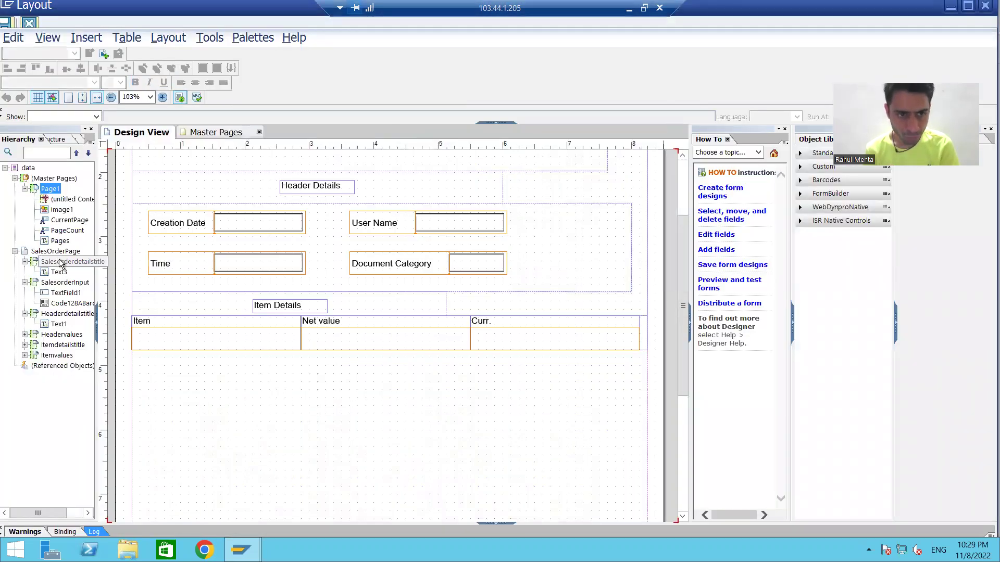
{"action": "left_click", "coordinate": [60, 262]}
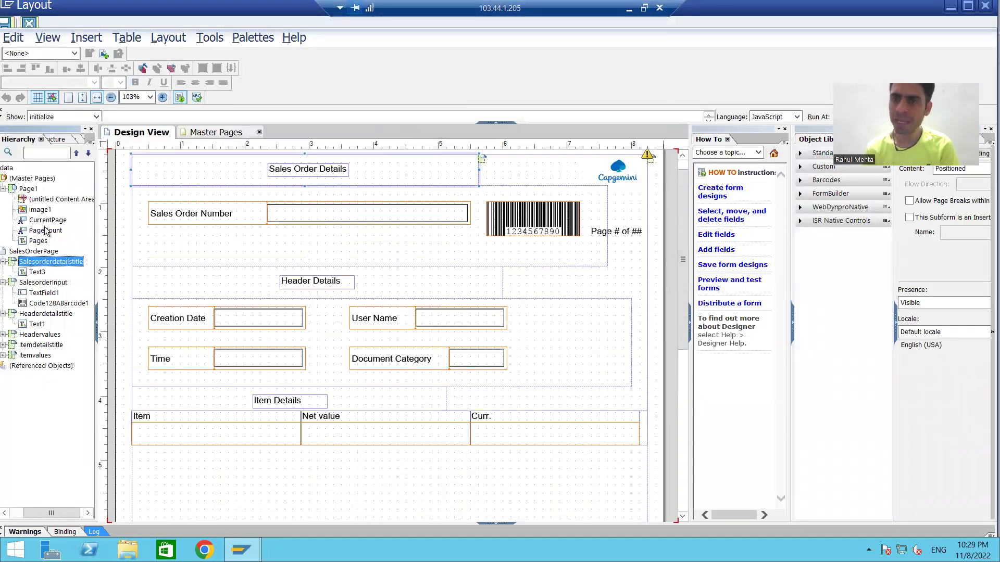
{"action": "left_click", "coordinate": [85, 40]}
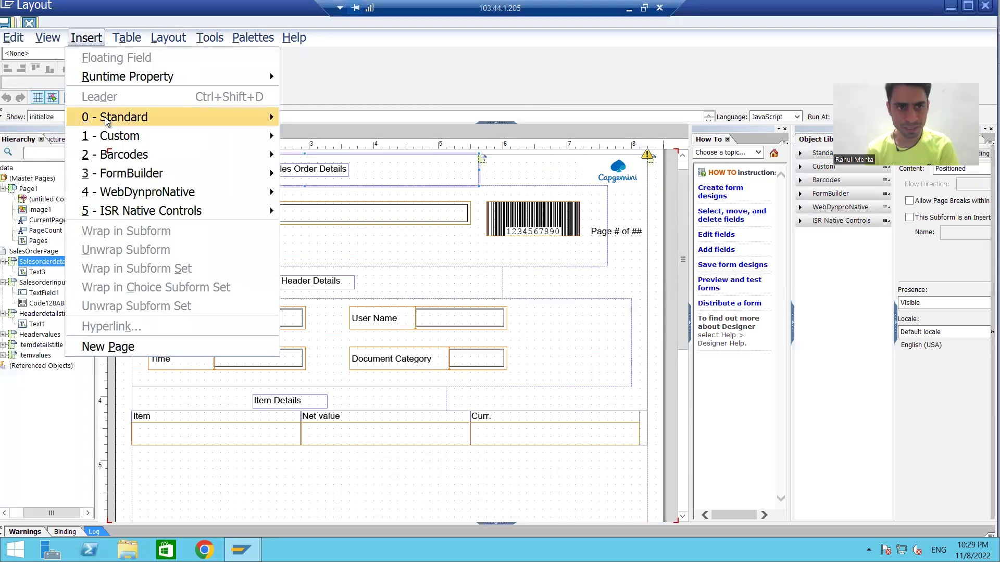
{"action": "mouse_move", "coordinate": [104, 117]}
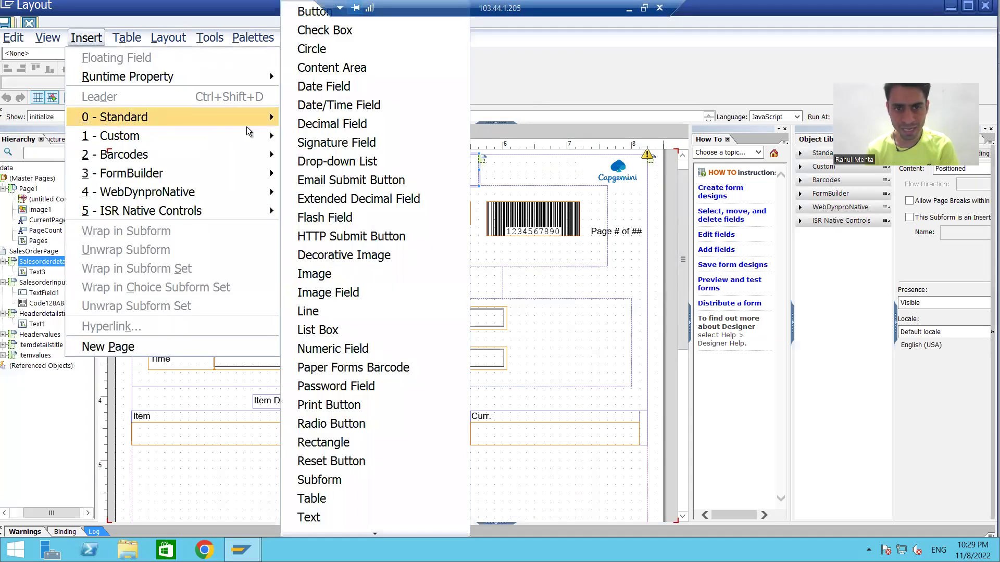
{"action": "left_click", "coordinate": [258, 482]}
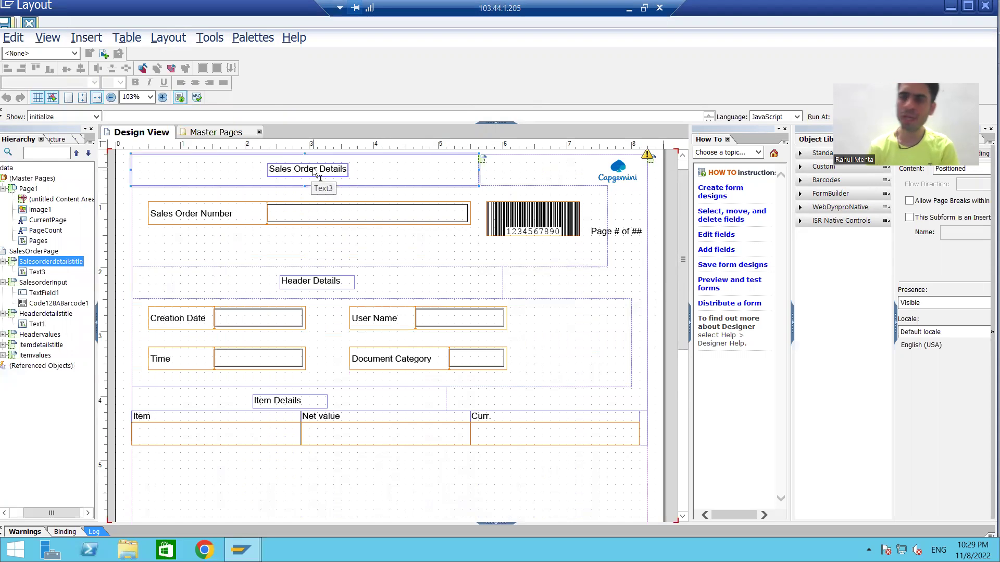
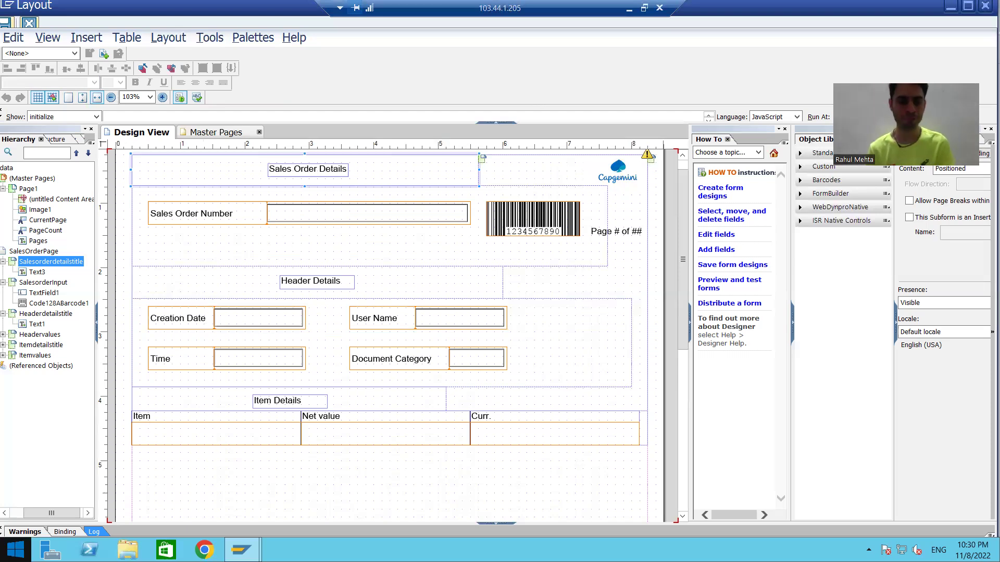
- Close the form layout window and return to the form's context in Form Builder
{"action": "mouse_move", "coordinate": [241, 550]}
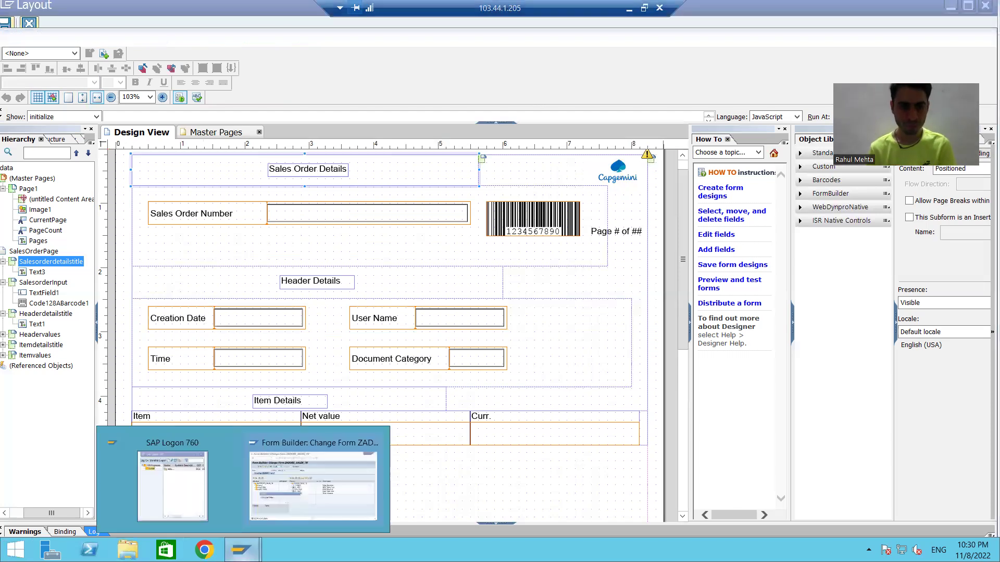
{"action": "left_click", "coordinate": [296, 498]}
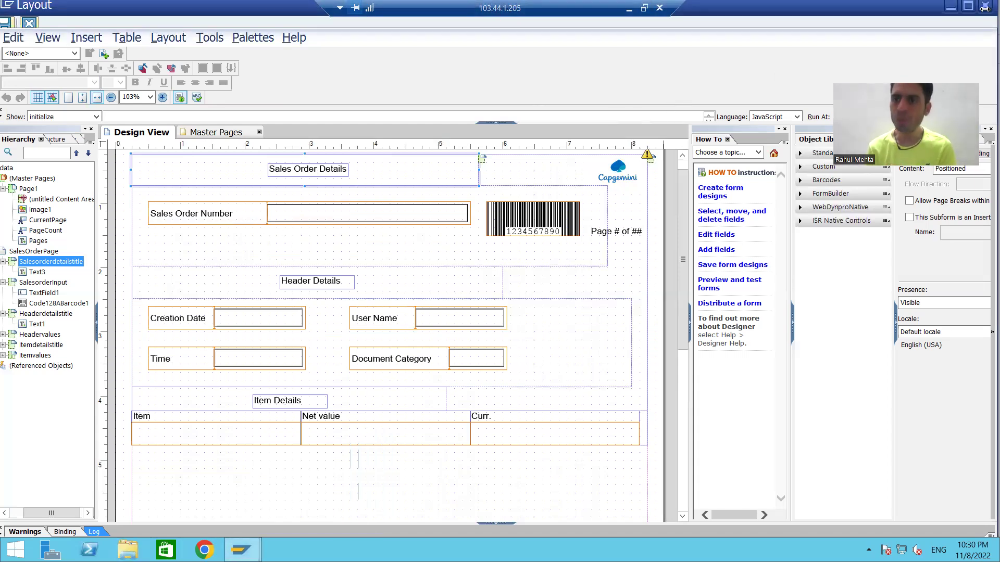
{"action": "mouse_move", "coordinate": [986, 13]}
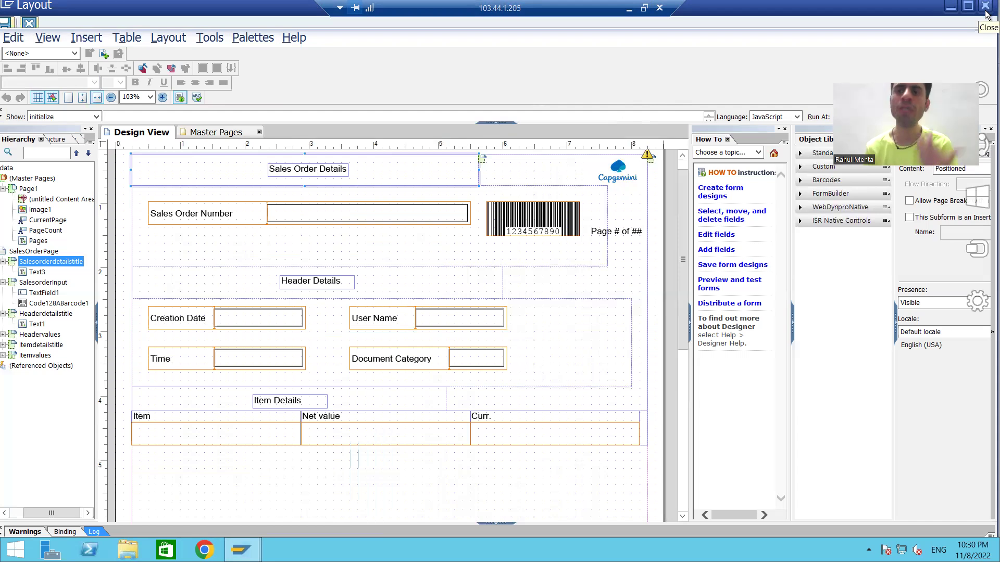
{"action": "left_click", "coordinate": [986, 8]}
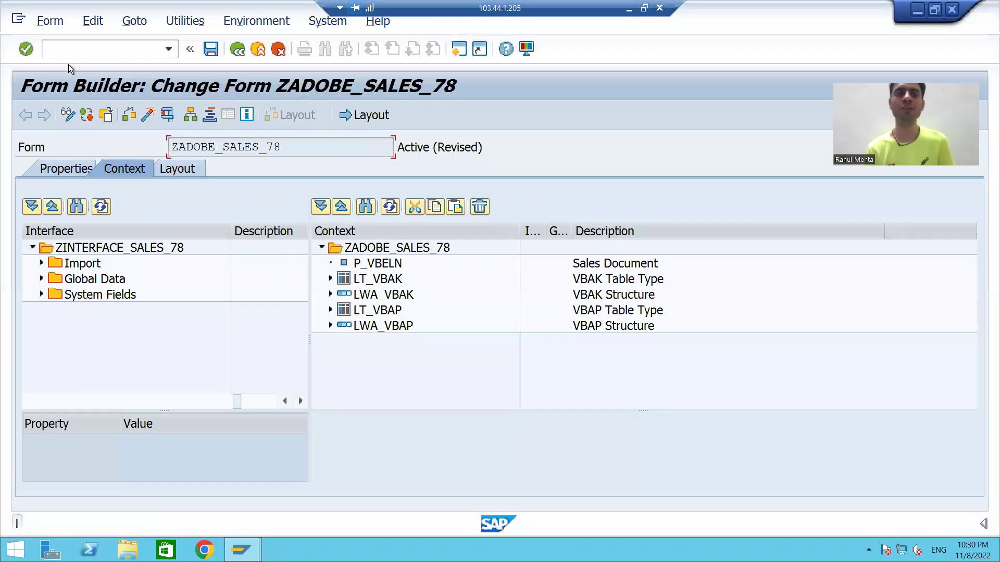
- Open the SMARTFORMS transaction in a new session
{"action": "left_click", "coordinate": [78, 50]}
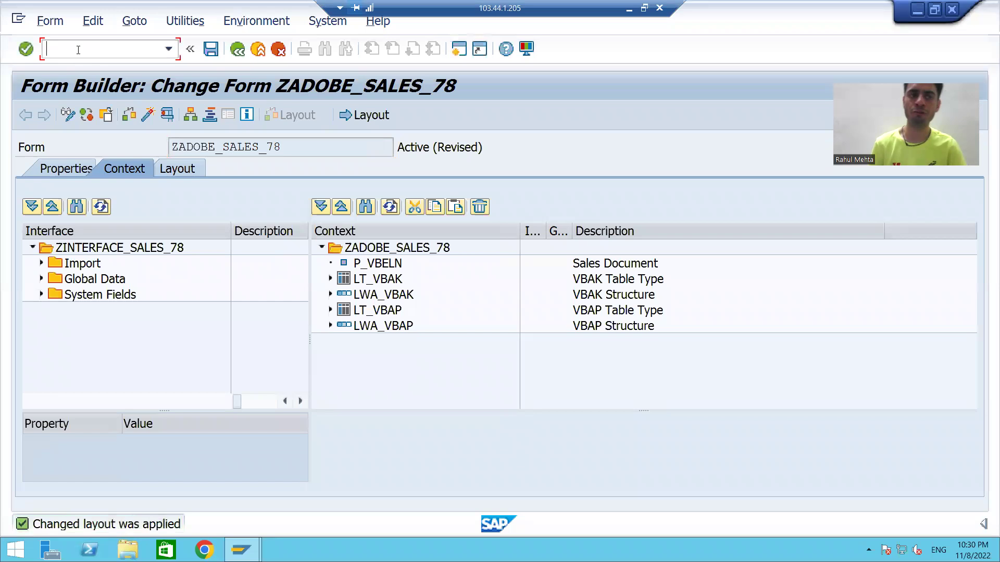
{"action": "type", "text": "/osma"}
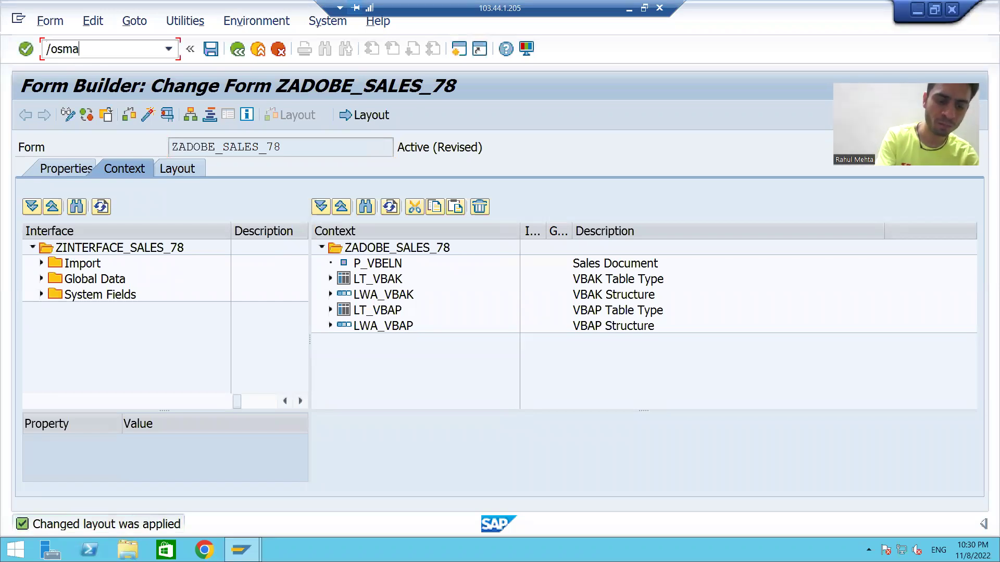
{"action": "type", "text": "rtforms"}
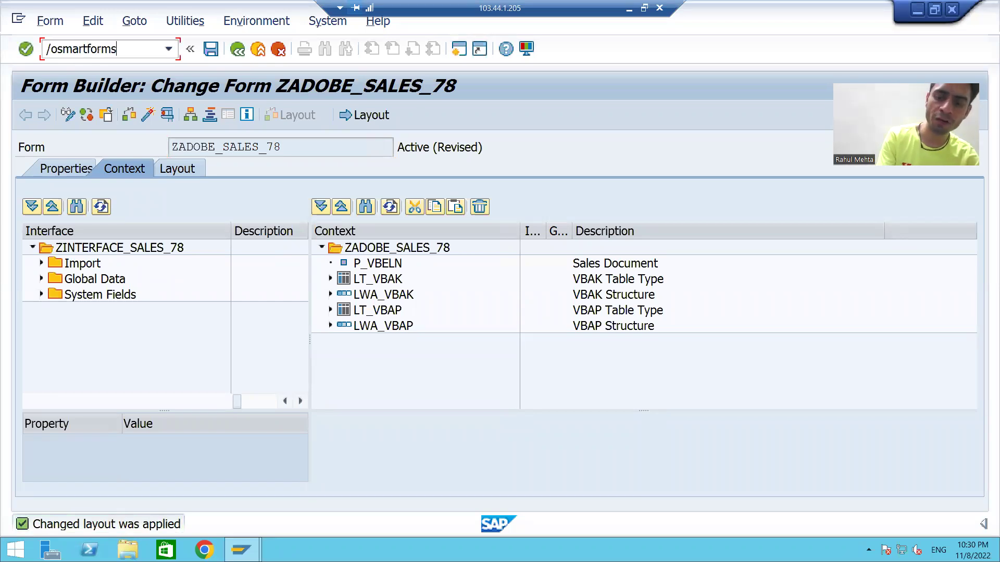
{"action": "key", "text": "Return"}
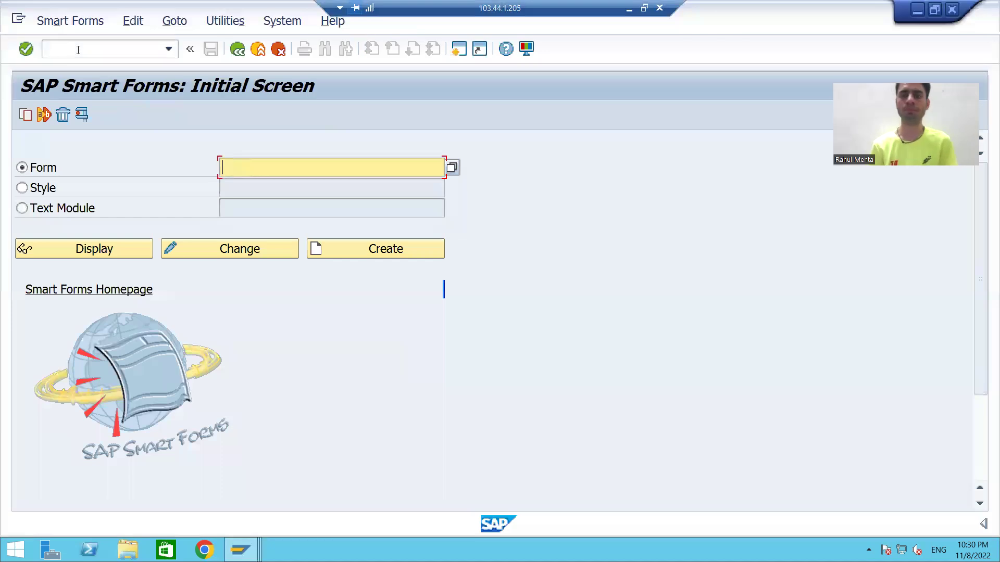
- Create a Smart Forms text module named ZTM_SALES_78 and dismiss the Office activation notice
{"action": "left_click", "coordinate": [36, 208]}
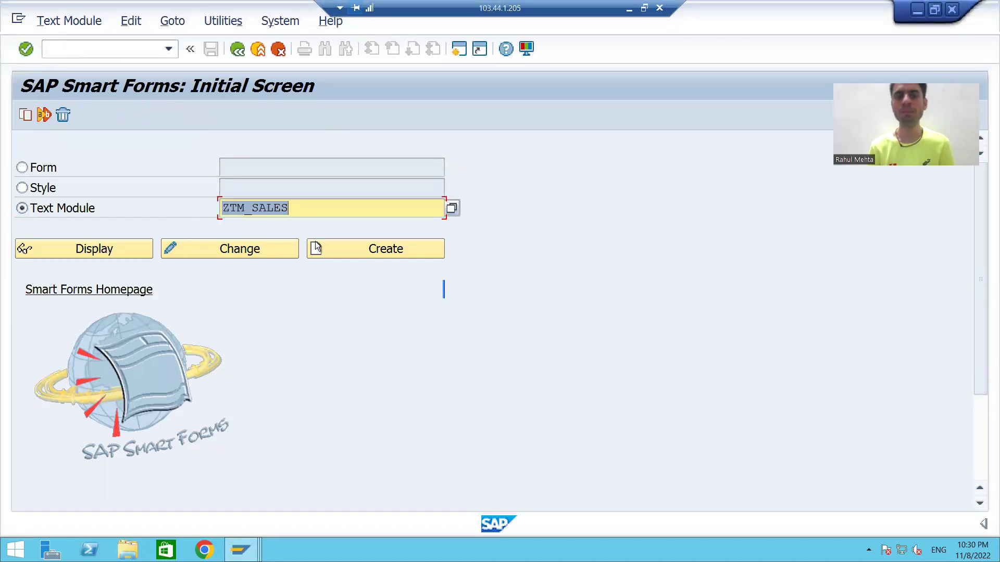
{"action": "left_click", "coordinate": [308, 209]}
{"action": "key", "text": "BackSpace"}
{"action": "key", "text": "BackSpace"}
{"action": "key", "text": "BackSpace"}
{"action": "key", "text": "BackSpace"}
{"action": "key", "text": "BackSpace"}
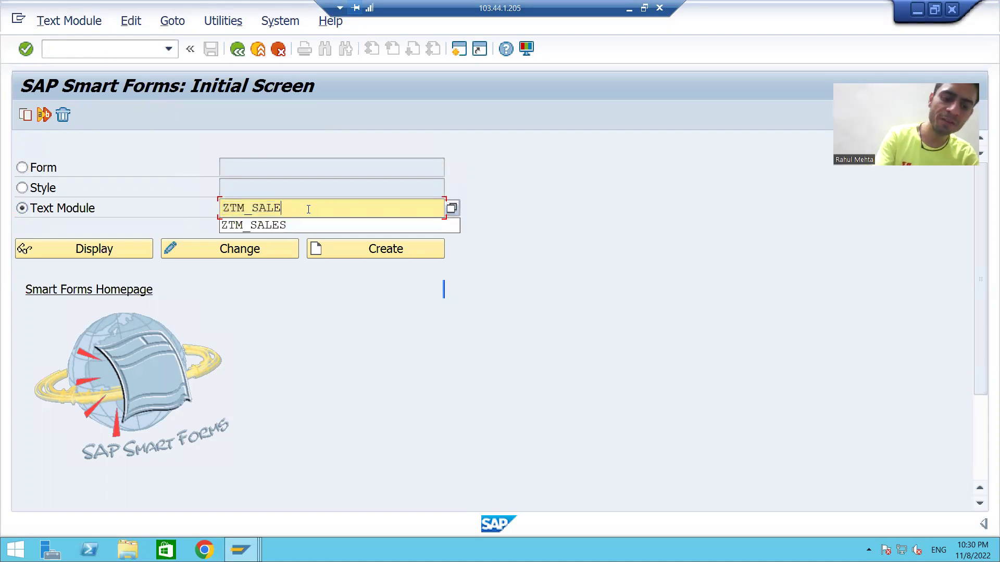
{"action": "key", "text": "BackSpace"}
{"action": "key", "text": "BackSpace"}
{"action": "key", "text": "BackSpace"}
{"action": "key", "text": "BackSpace"}
{"action": "type", "text": "Z"}
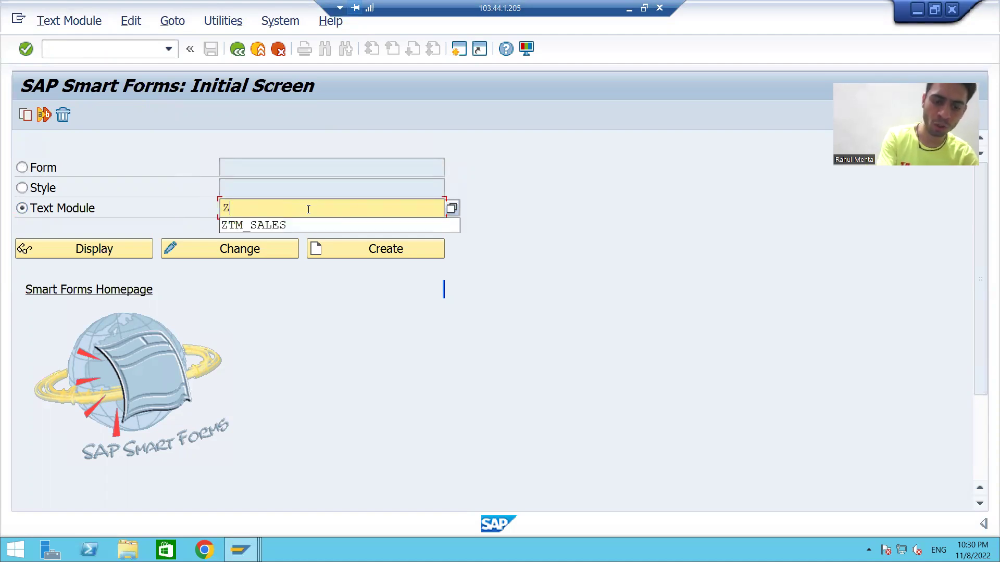
{"action": "type", "text": "TM_S"}
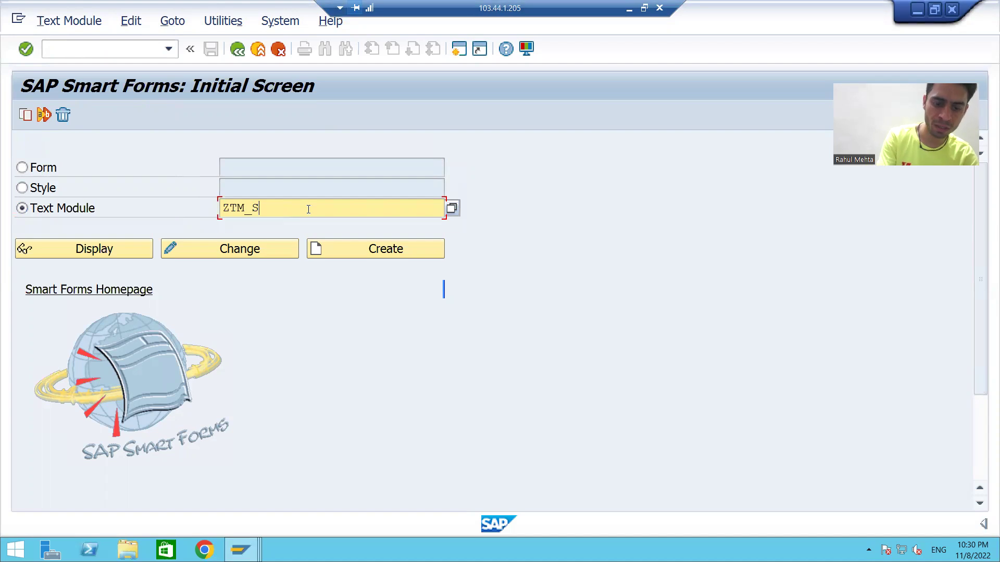
{"action": "type", "text": "ALES_78"}
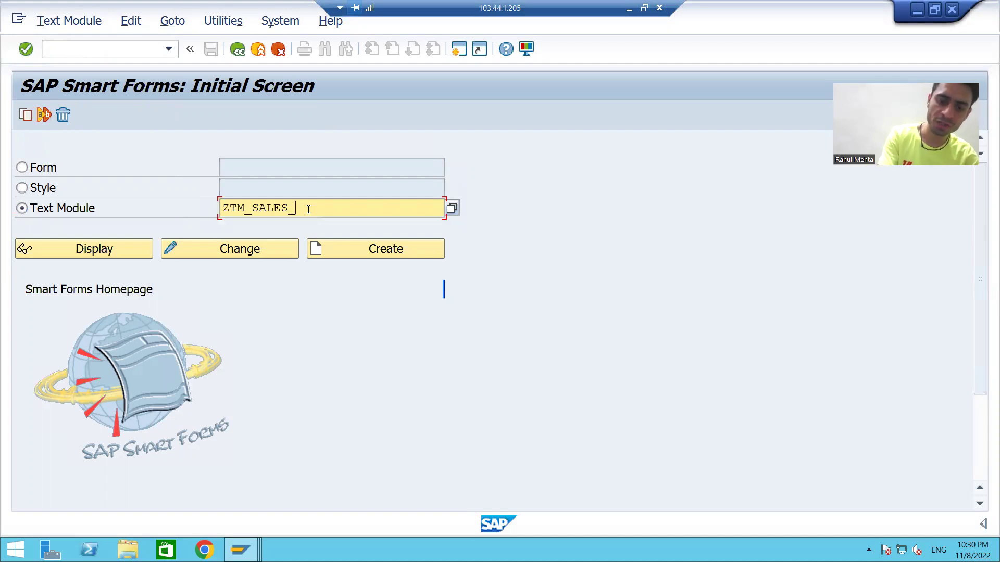
{"action": "double_click", "coordinate": [309, 208]}
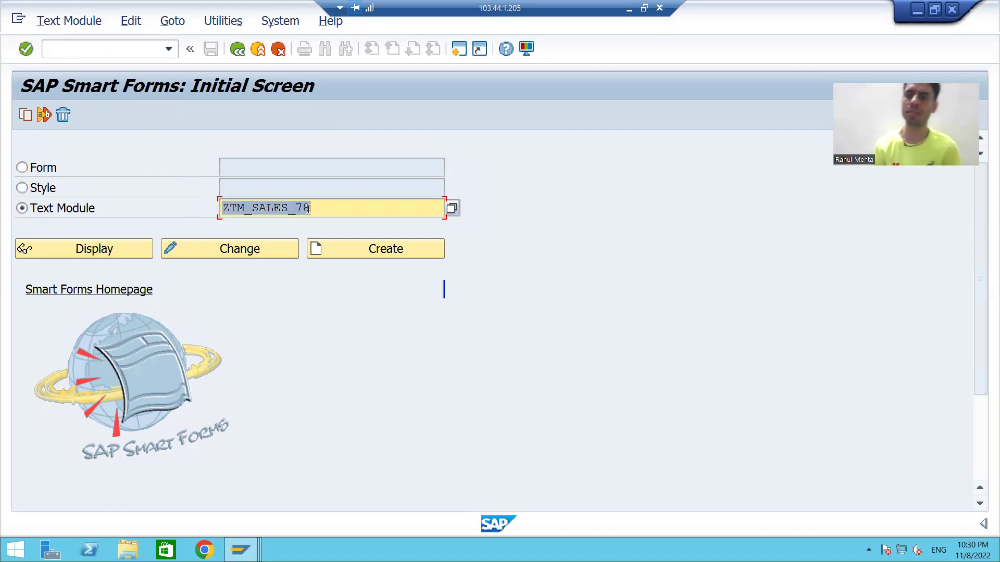
{"action": "left_click", "coordinate": [339, 248]}
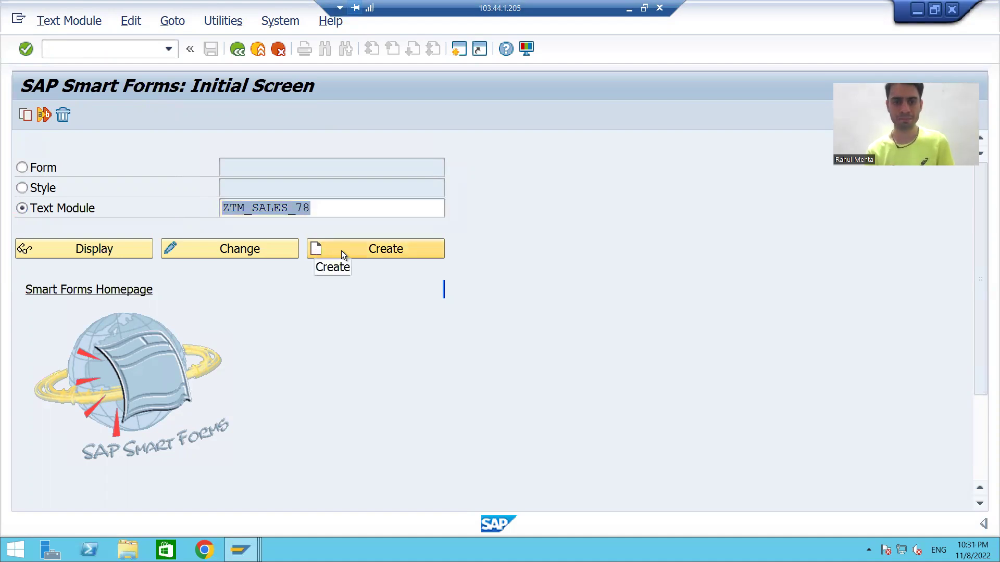
{"action": "left_click", "coordinate": [342, 251]}
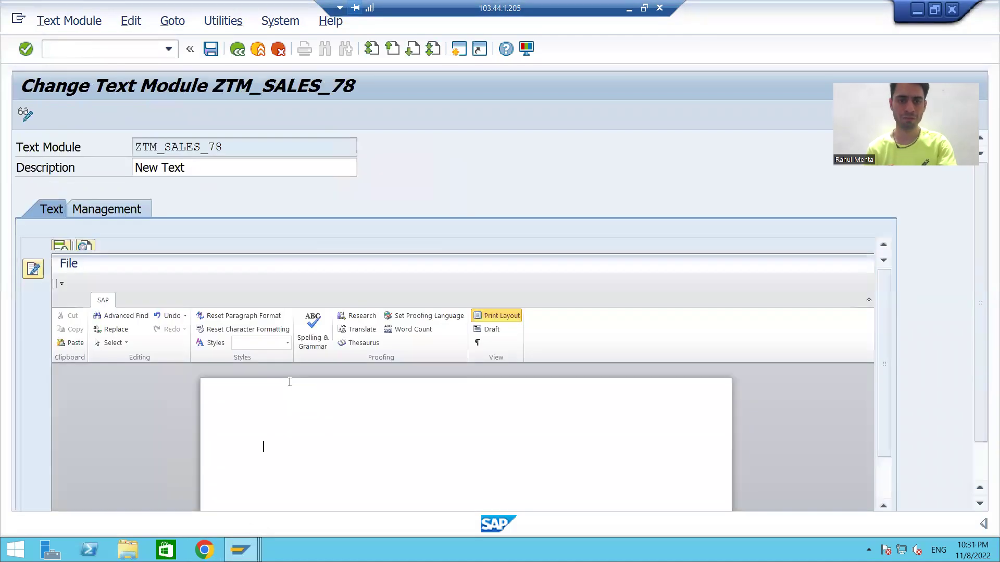
{"action": "left_click", "coordinate": [631, 394]}
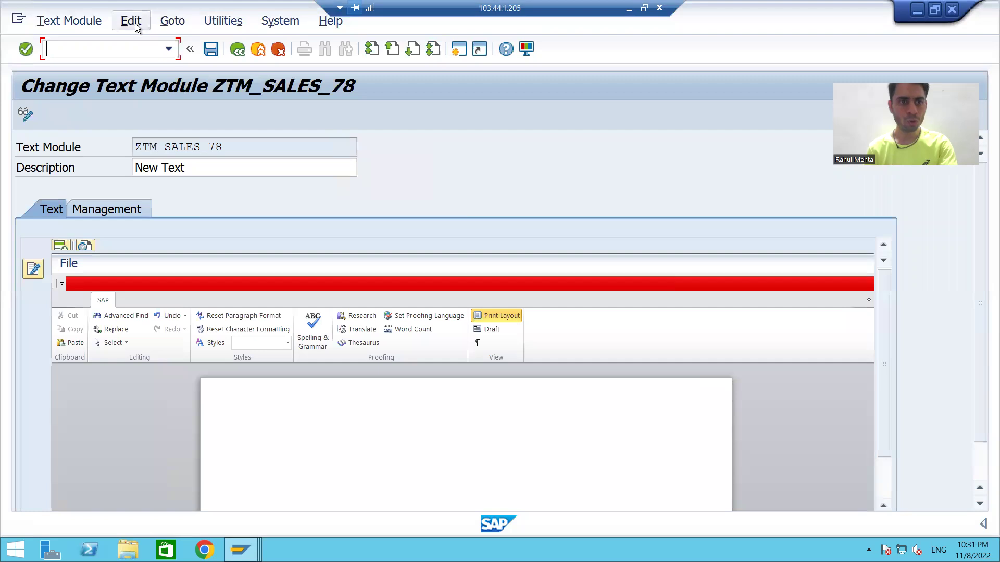
- Open the module's text in the full-screen editor and switch to the line editor
{"action": "left_click", "coordinate": [171, 22]}
{"action": "mouse_move", "coordinate": [131, 22]}
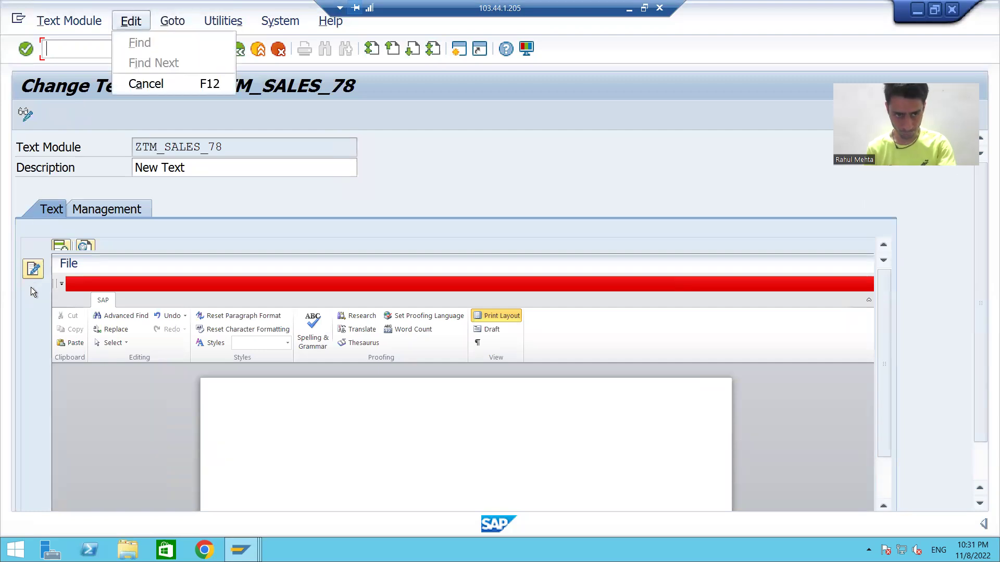
{"action": "left_click", "coordinate": [34, 270]}
{"action": "left_click", "coordinate": [35, 270]}
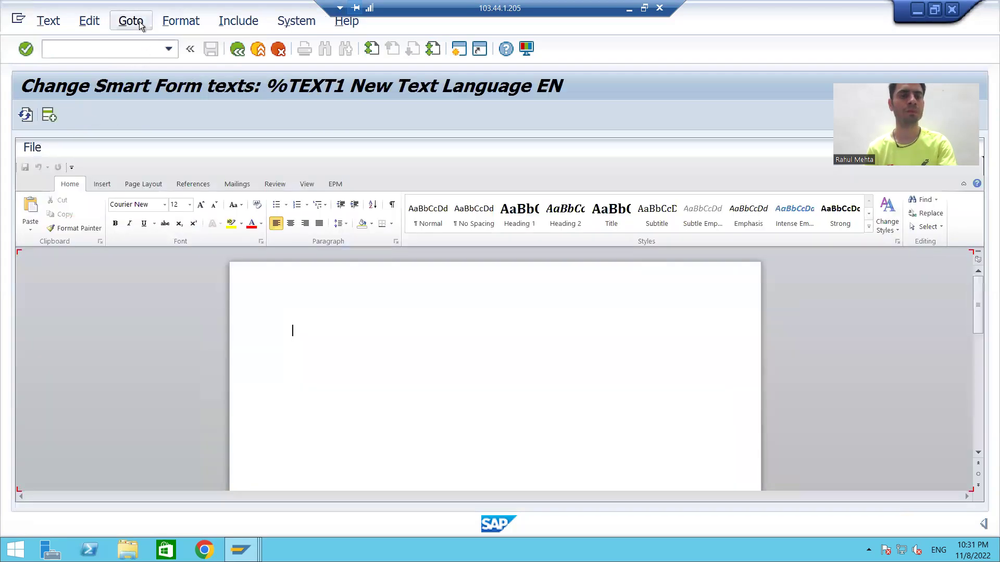
{"action": "left_click", "coordinate": [140, 24]}
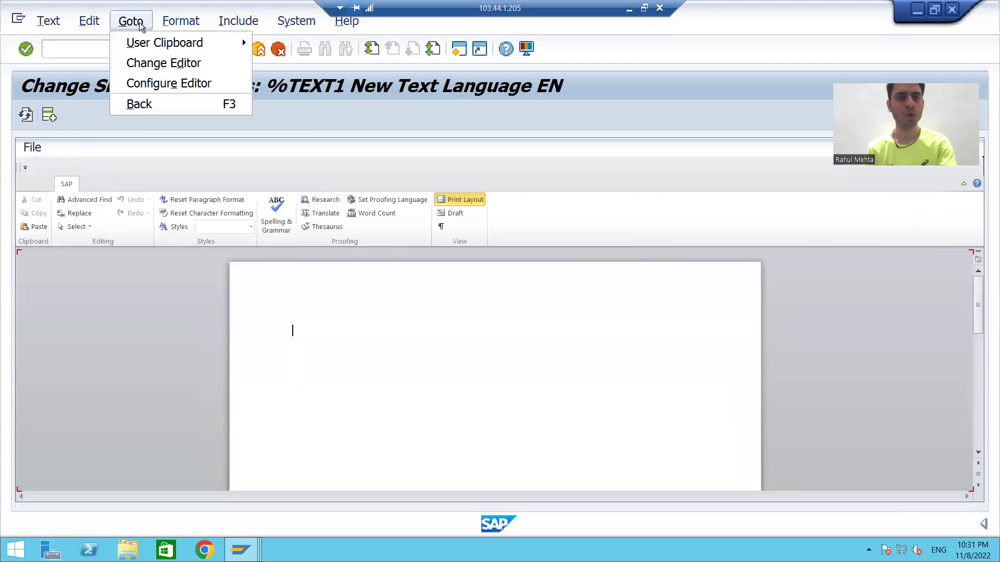
{"action": "left_click", "coordinate": [145, 64]}
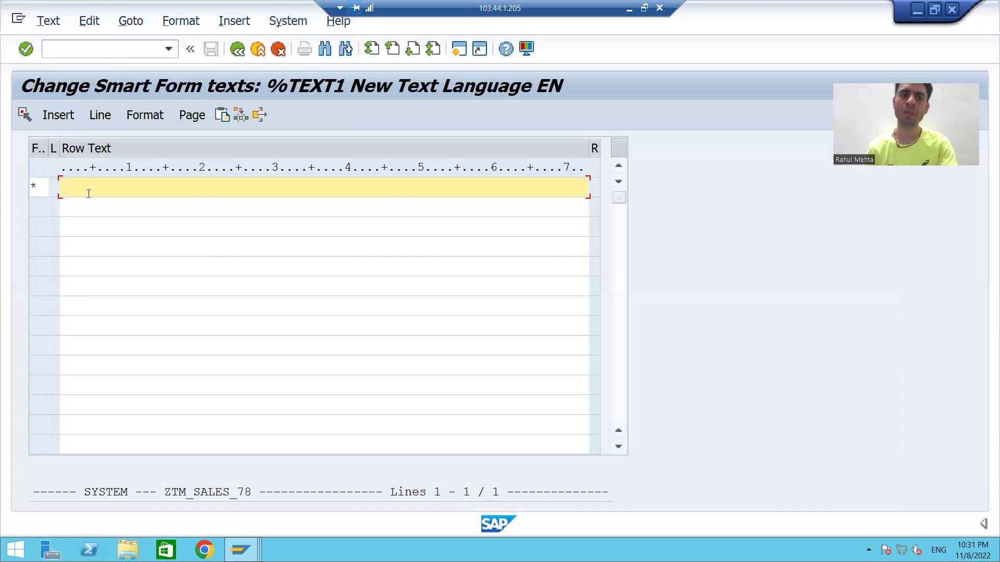
- Enter "Sales Order Details" as the module's text, return to the text module and dismiss the Office activation notice
{"action": "type", "text": "Sa"}
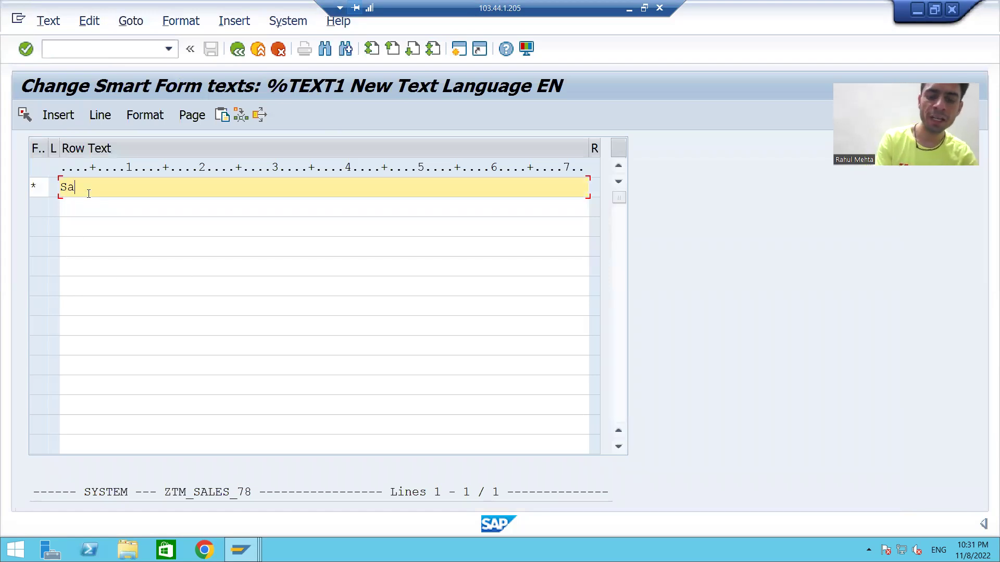
{"action": "type", "text": "les Or"}
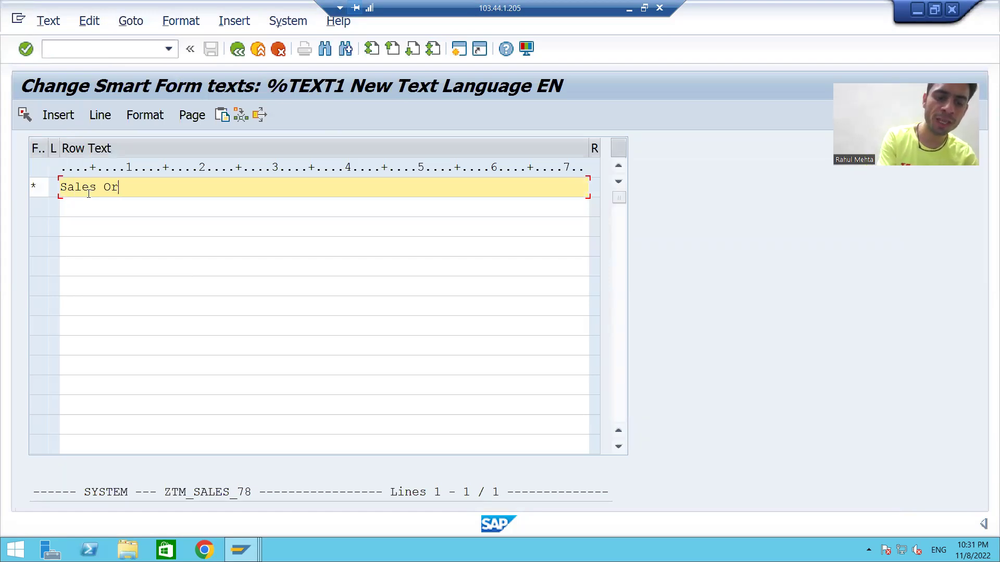
{"action": "type", "text": "der Details"}
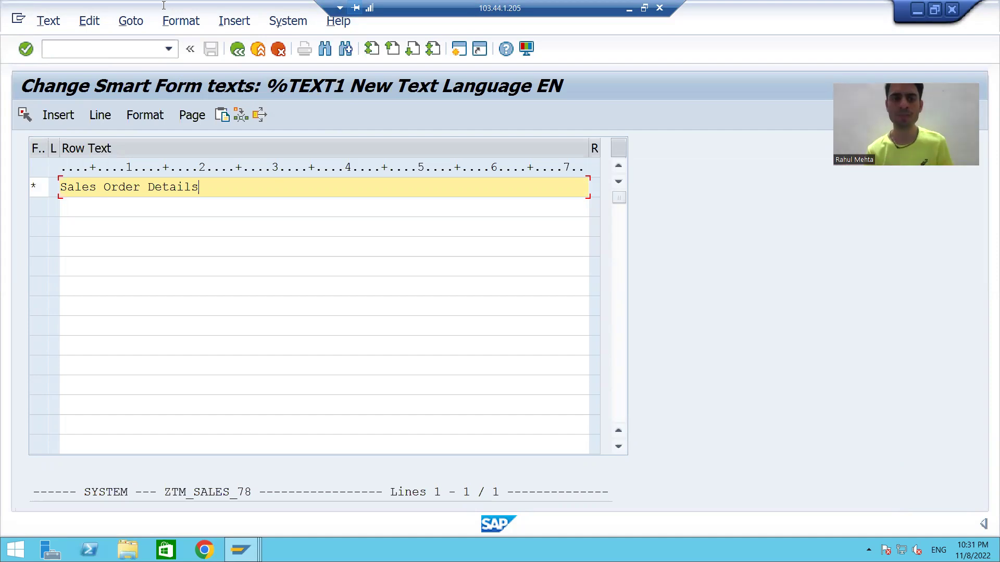
{"action": "left_click", "coordinate": [237, 49]}
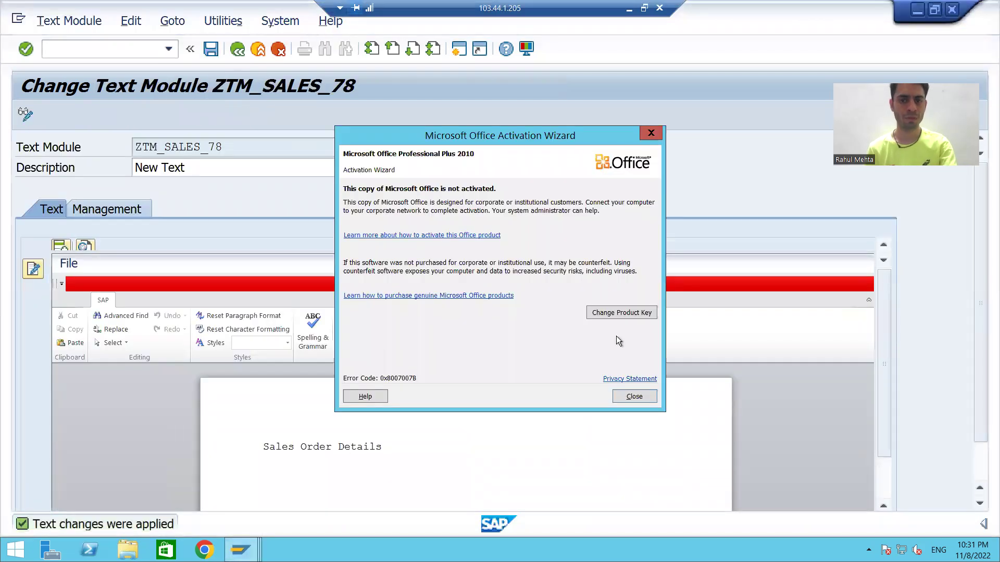
{"action": "left_click", "coordinate": [628, 397]}
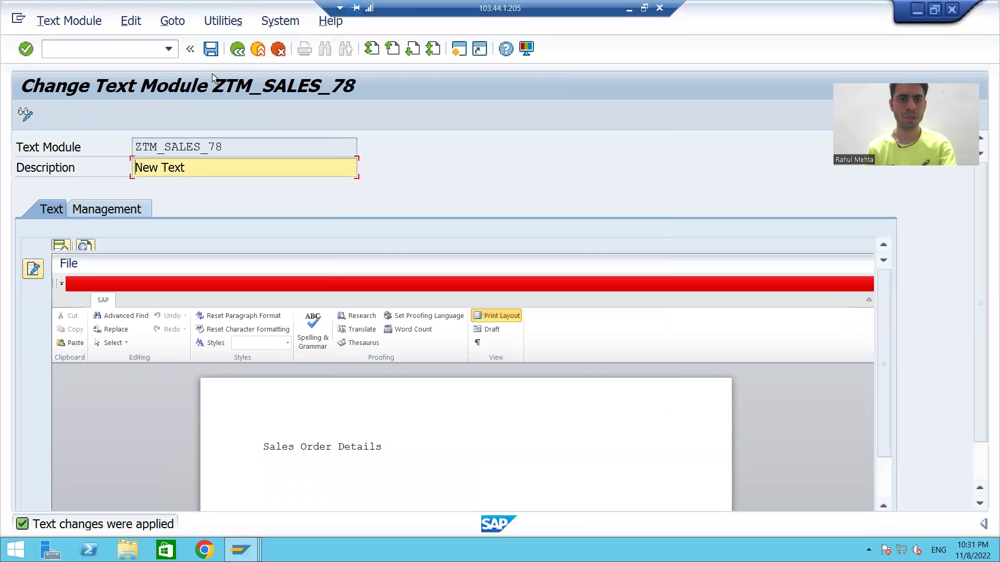
- Save text module ZTM_SALES_78 as a local object and dismiss the Office activation notice
{"action": "left_click", "coordinate": [210, 50]}
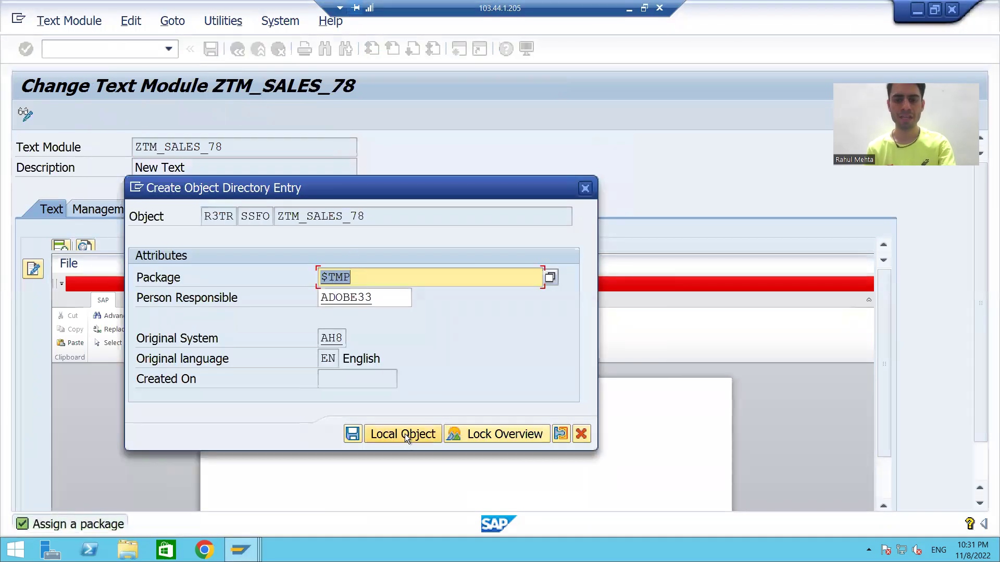
{"action": "left_click", "coordinate": [405, 433]}
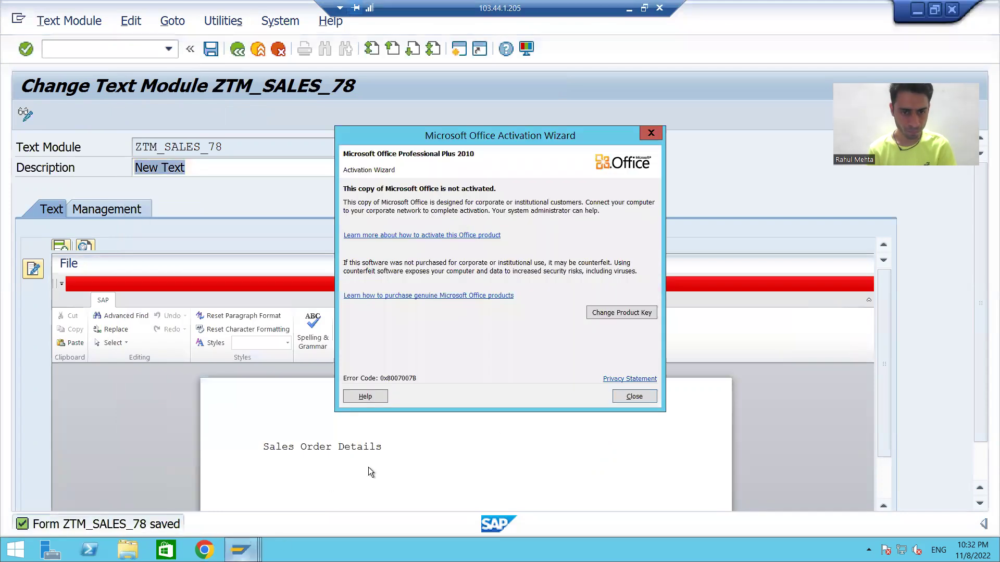
{"action": "left_click", "coordinate": [640, 398]}
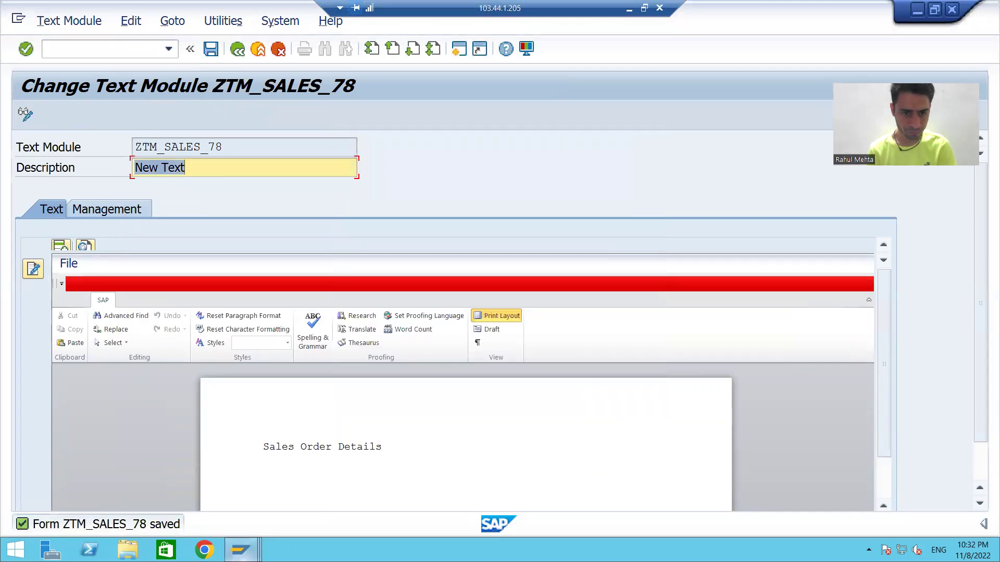
- Switch to the Form Builder window and create a text node under the root of the ZADOBE_SALES_78 context
{"action": "mouse_move", "coordinate": [240, 549]}
{"action": "left_click", "coordinate": [251, 498]}
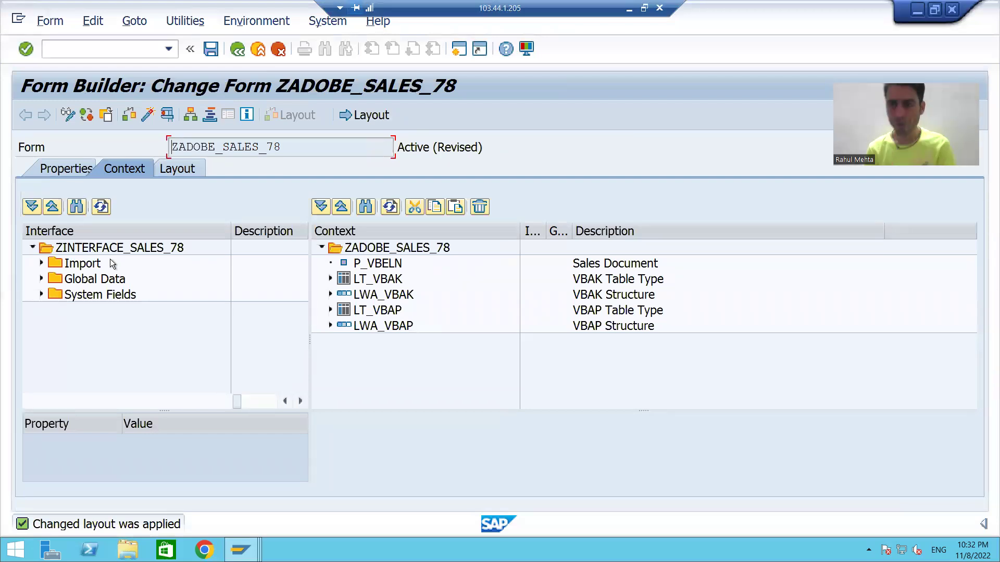
{"action": "right_click", "coordinate": [371, 250]}
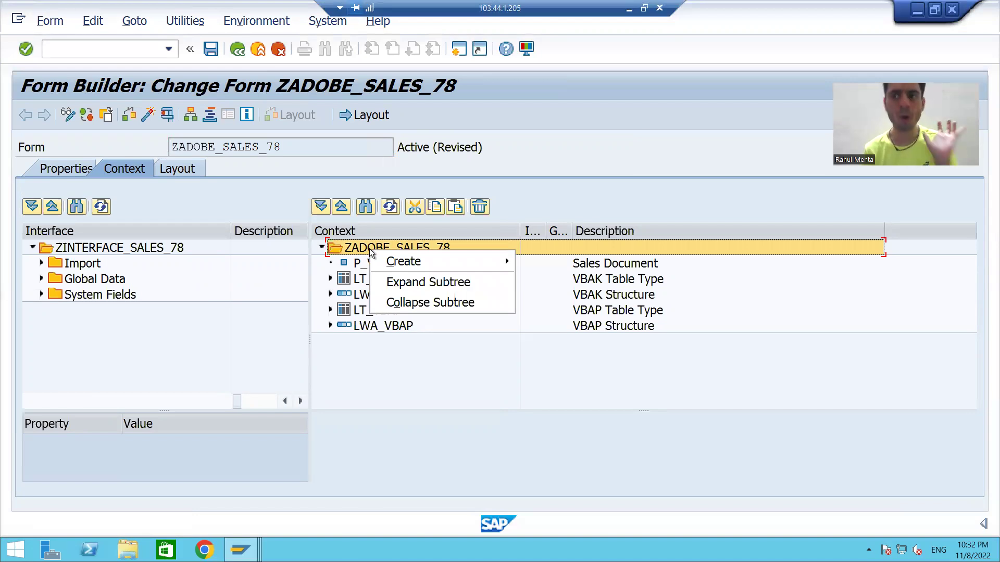
{"action": "mouse_move", "coordinate": [395, 260]}
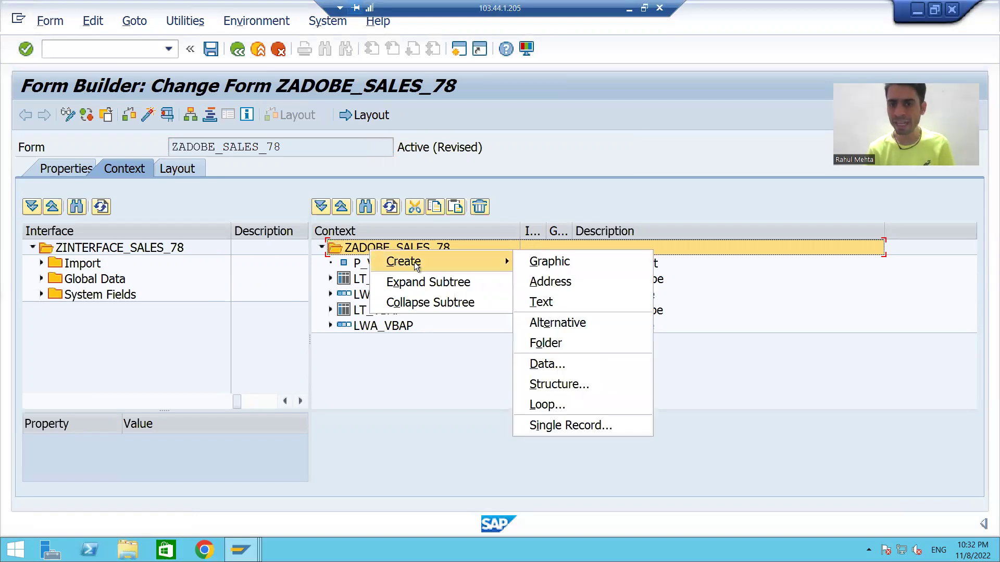
{"action": "left_click", "coordinate": [542, 303]}
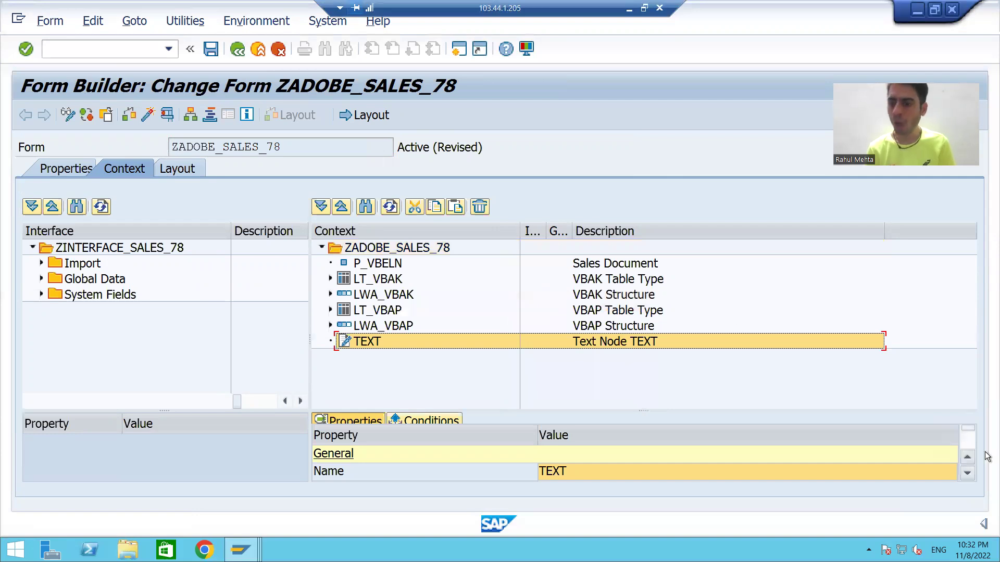
- Choose Text Module as the text type of the new TEXT node
{"action": "left_click", "coordinate": [966, 474]}
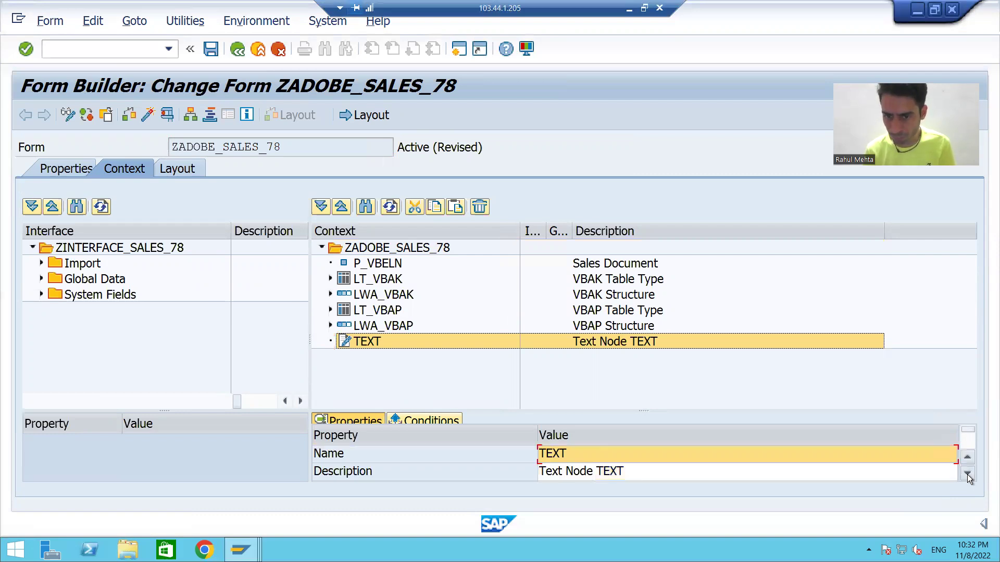
{"action": "left_click", "coordinate": [967, 474]}
{"action": "left_click", "coordinate": [966, 474]}
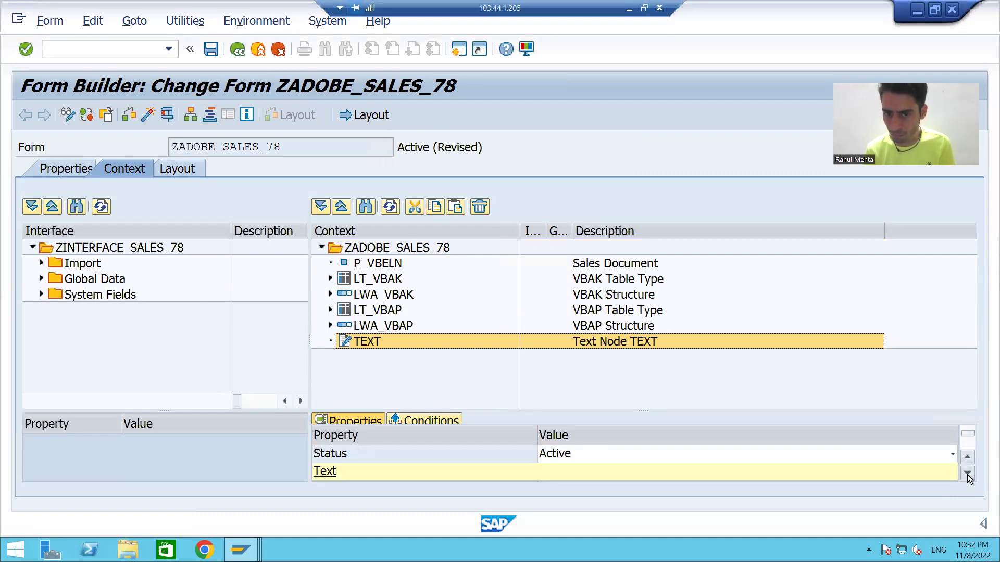
{"action": "left_click", "coordinate": [967, 474]}
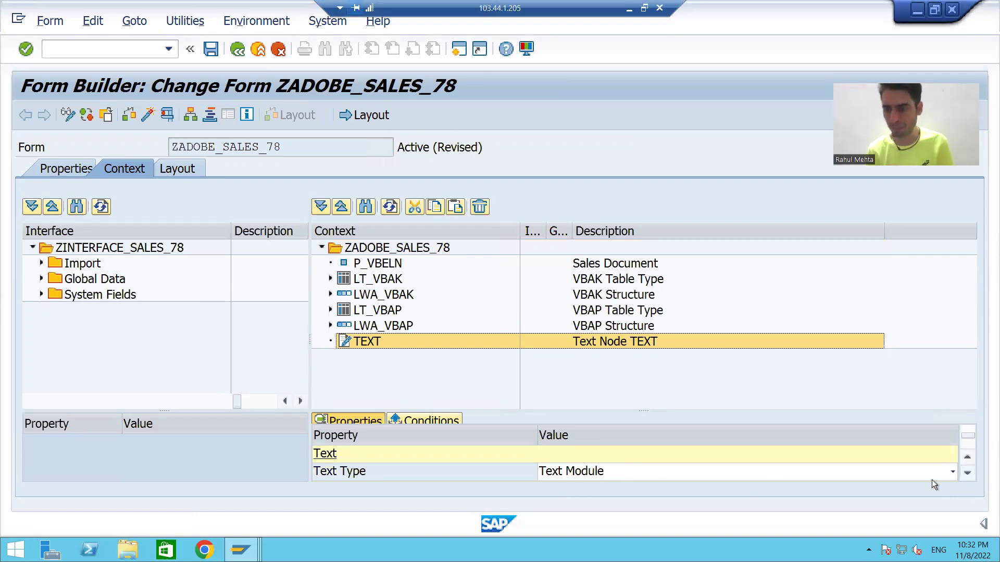
{"action": "left_click", "coordinate": [954, 473]}
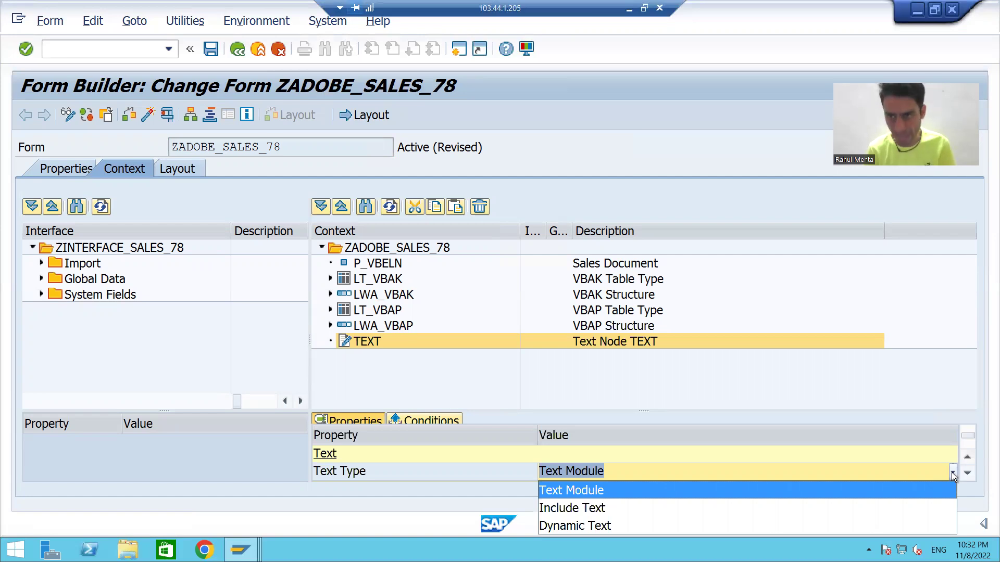
{"action": "left_click", "coordinate": [607, 491]}
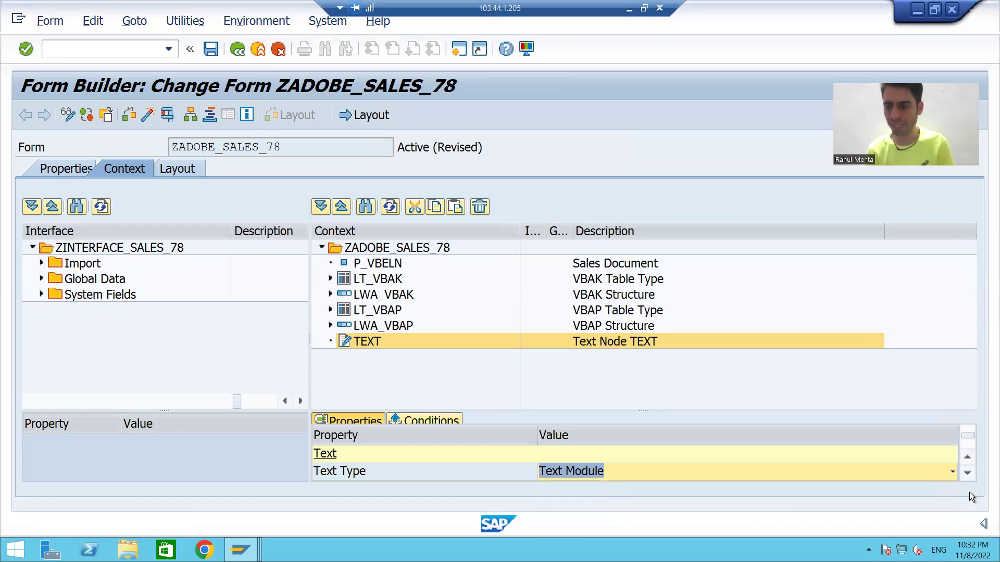
- Open the value search for the TEXT node's text name
{"action": "left_click", "coordinate": [967, 472]}
{"action": "left_click", "coordinate": [967, 472]}
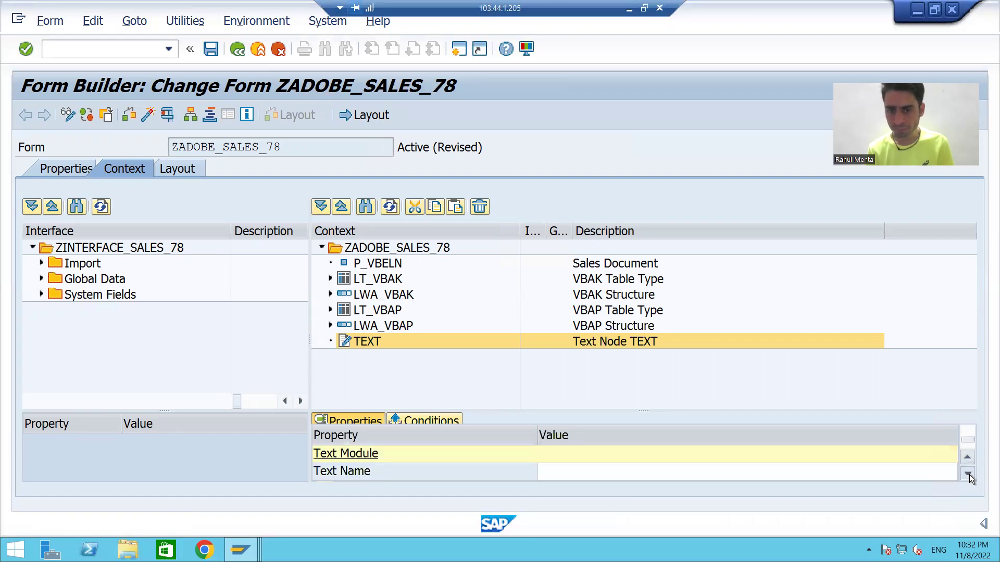
{"action": "left_click", "coordinate": [805, 472]}
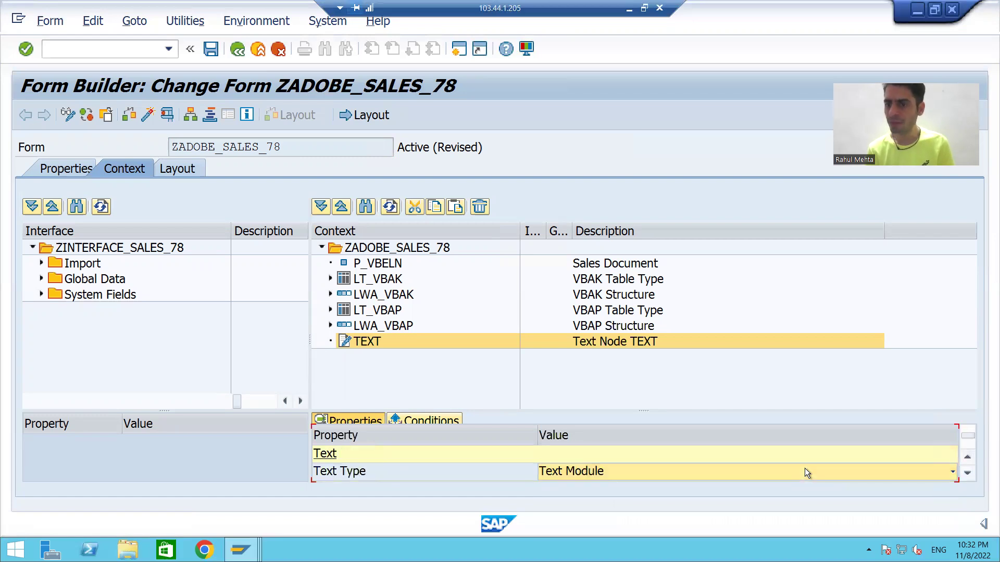
{"action": "left_click", "coordinate": [967, 474]}
{"action": "left_click", "coordinate": [967, 474]}
{"action": "left_click", "coordinate": [967, 474]}
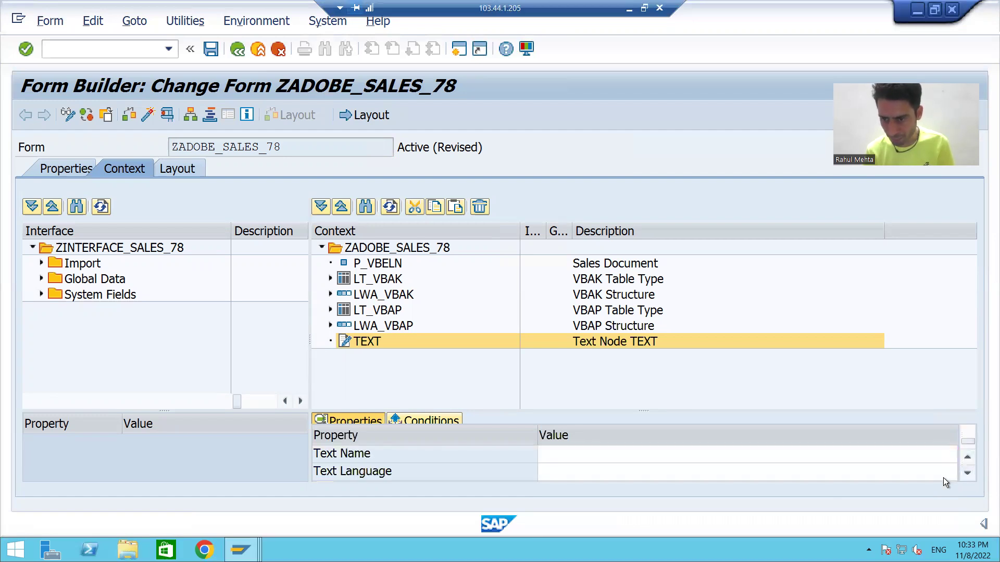
{"action": "left_click", "coordinate": [942, 457]}
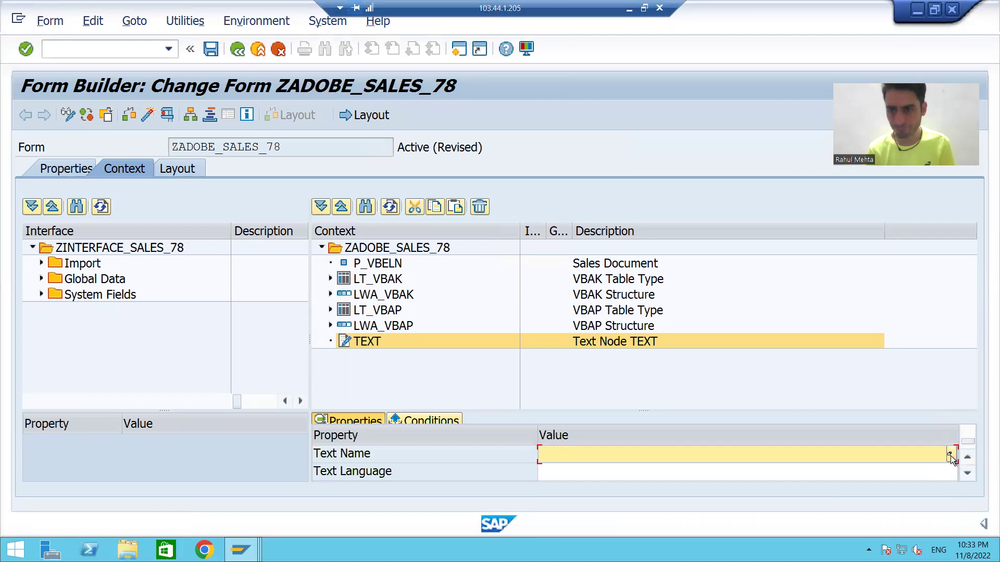
{"action": "left_click", "coordinate": [949, 456]}
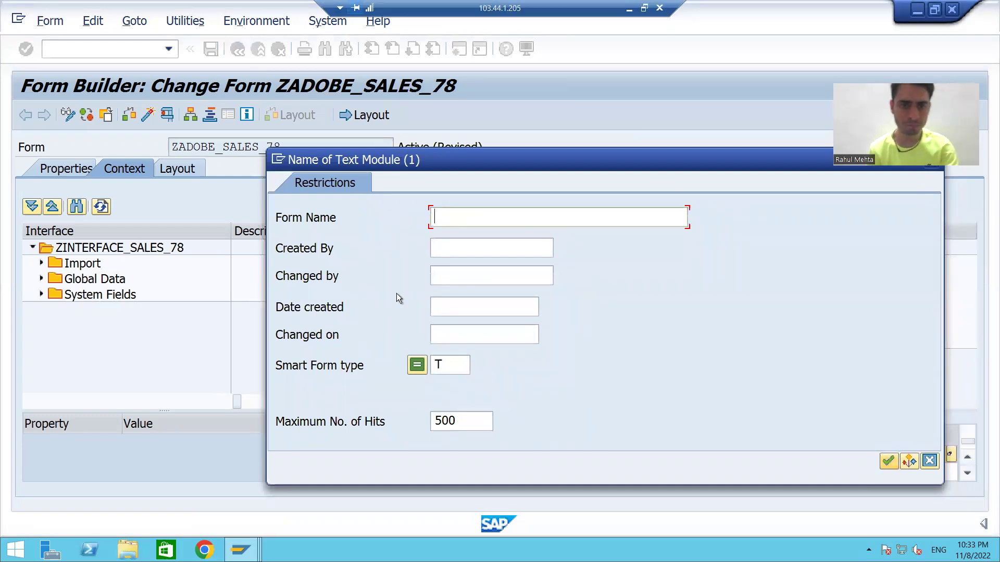
- Switch to the Change Text Module window and copy the module name ZTM_SALES_78
{"action": "left_click", "coordinate": [241, 550]}
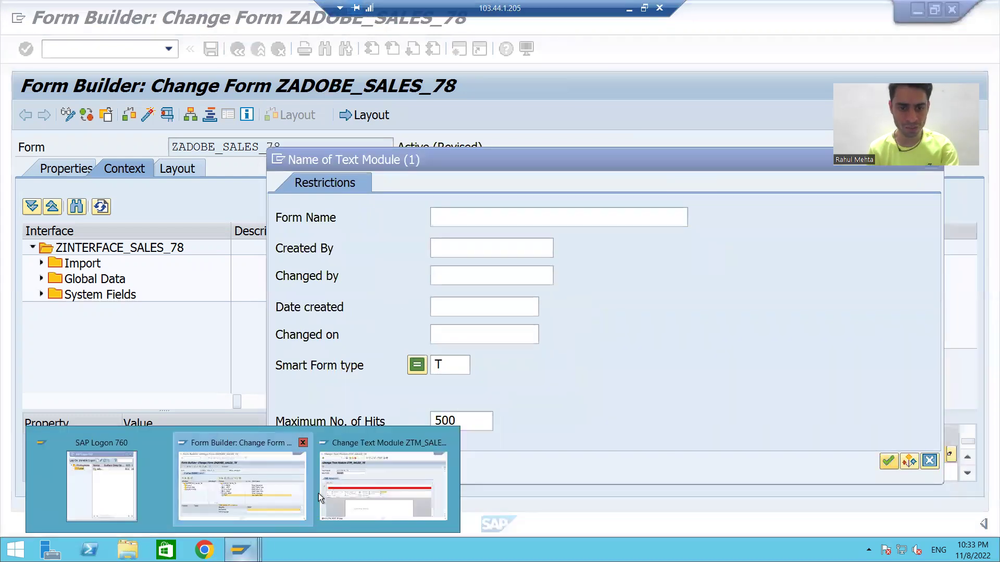
{"action": "left_click", "coordinate": [283, 489]}
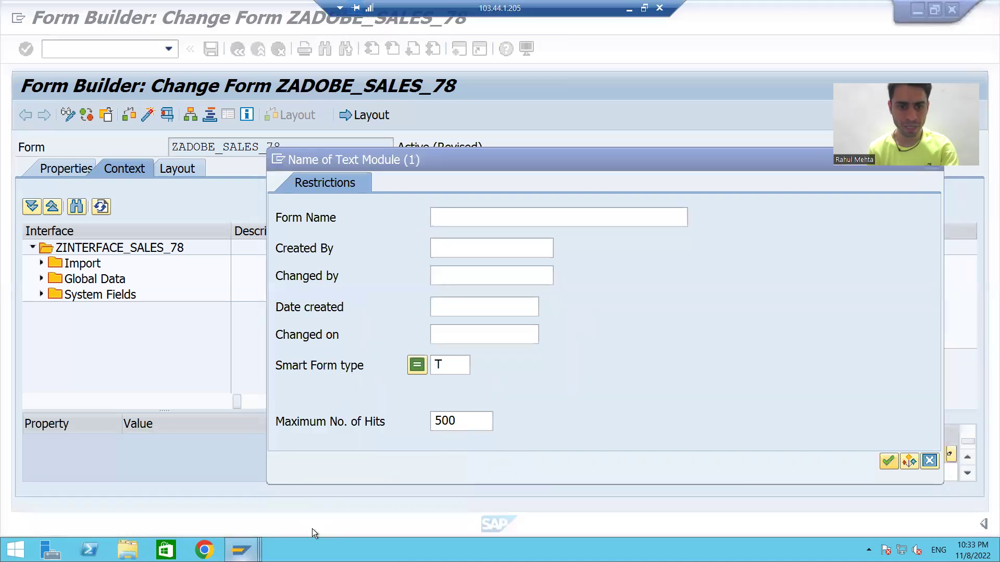
{"action": "mouse_move", "coordinate": [241, 550]}
{"action": "left_click", "coordinate": [380, 516]}
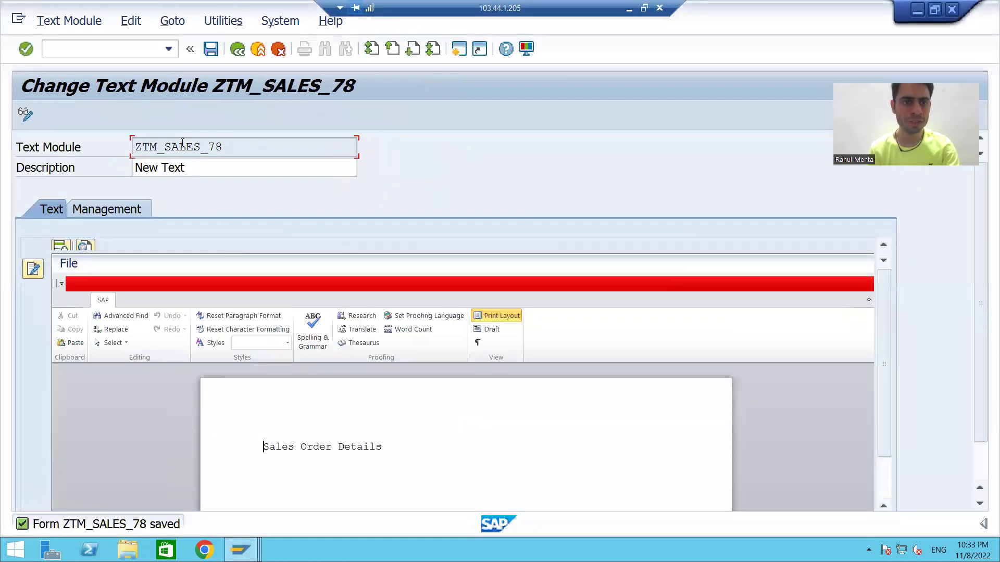
{"action": "left_click_drag", "start_coordinate": [225, 147], "coordinate": [133, 148]}
{"action": "key", "text": "ctrl+c"}
{"action": "left_click", "coordinate": [133, 148]}
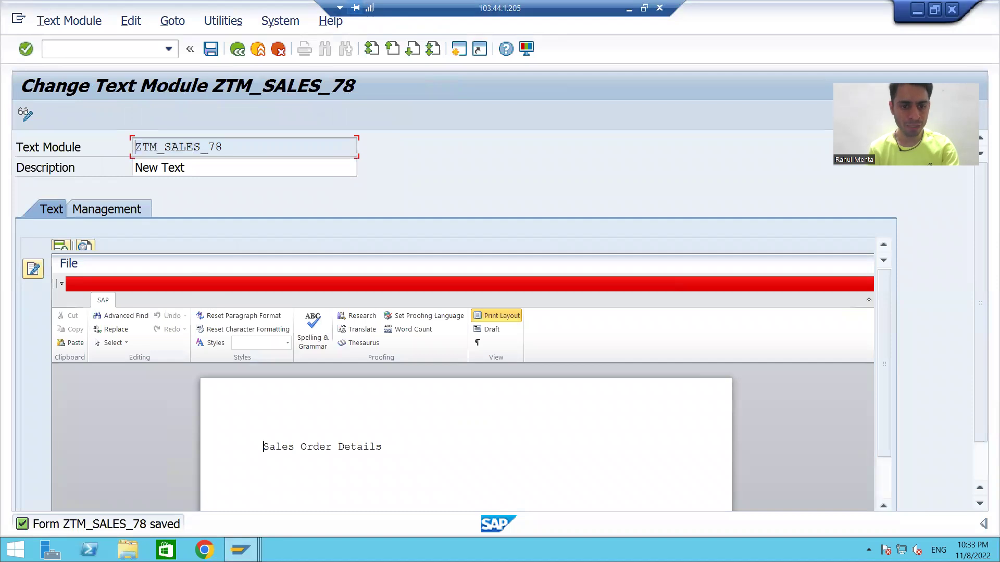
- Return to the Form Builder, search by form name ZTM_SALES_78 and assign it as the TEXT node's text name
{"action": "left_click", "coordinate": [240, 550]}
{"action": "left_click", "coordinate": [279, 502]}
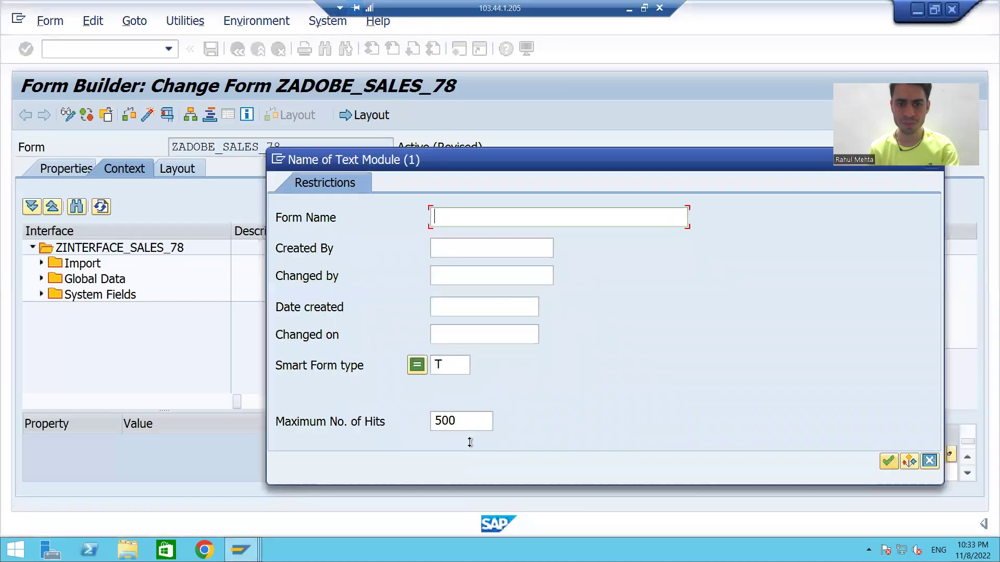
{"action": "key", "text": "ctrl+v"}
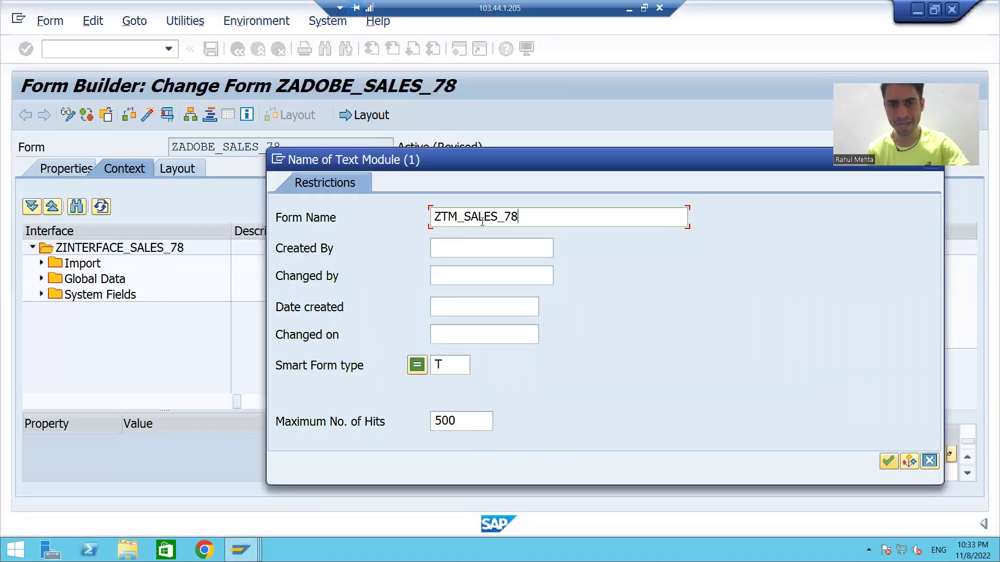
{"action": "key", "text": "Return"}
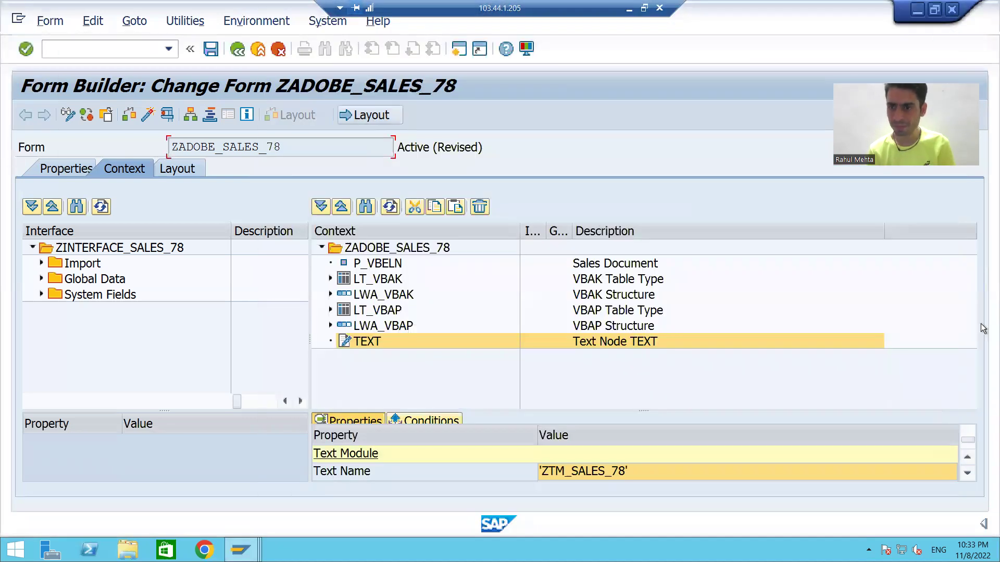
- Set the TEXT node's text language to EN (English) from the list of languages
{"action": "left_click", "coordinate": [967, 473]}
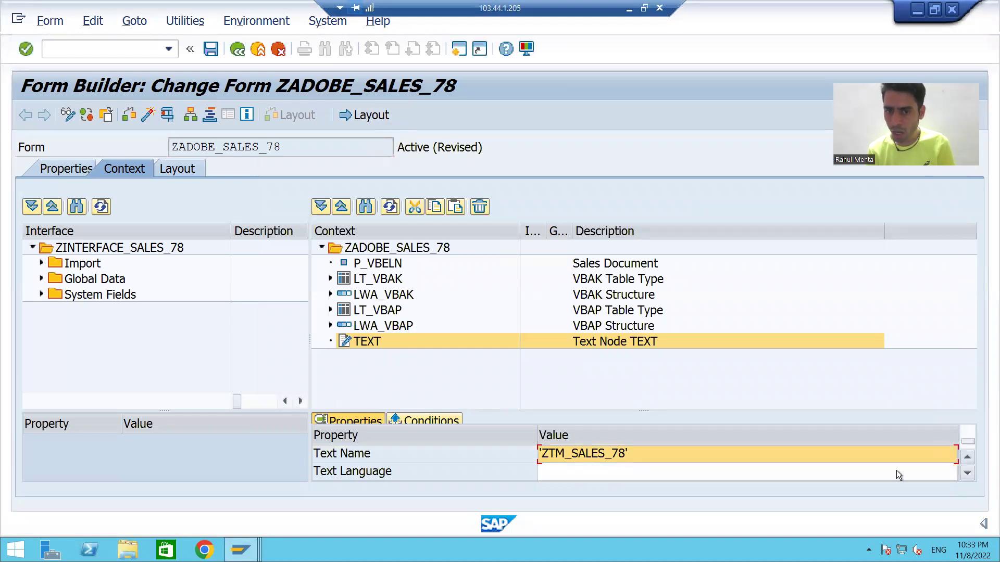
{"action": "left_click", "coordinate": [570, 472]}
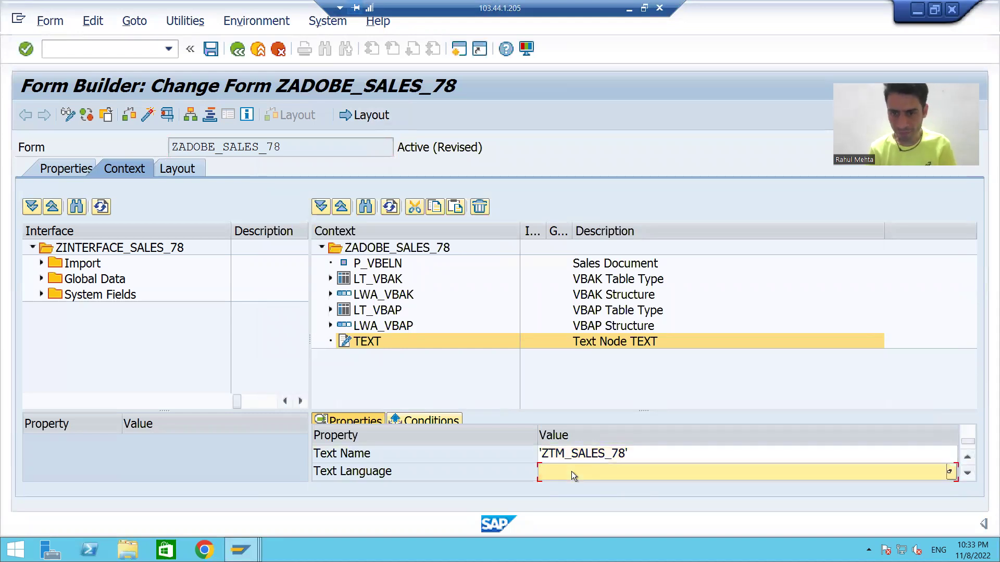
{"action": "left_click", "coordinate": [949, 473]}
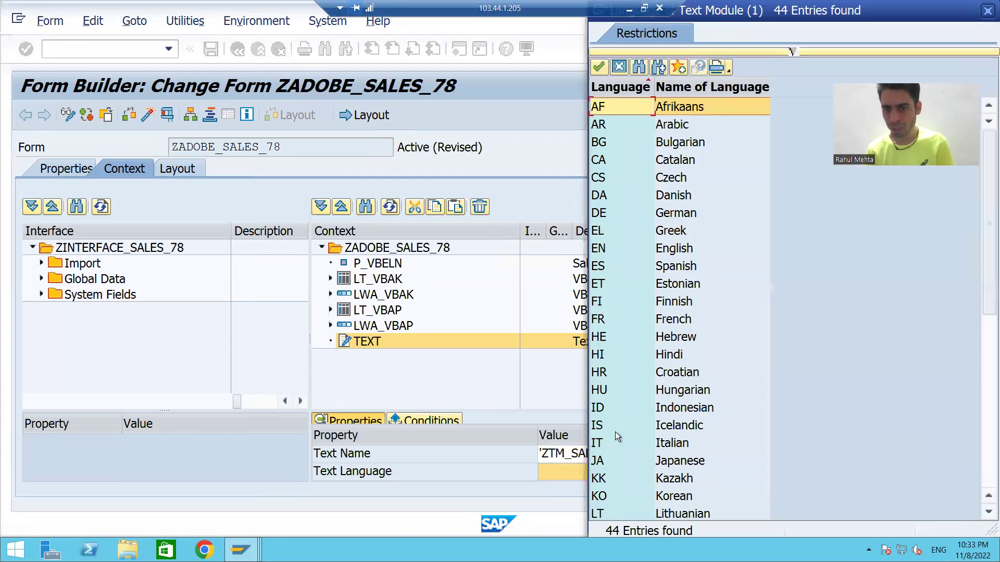
{"action": "double_click", "coordinate": [620, 246]}
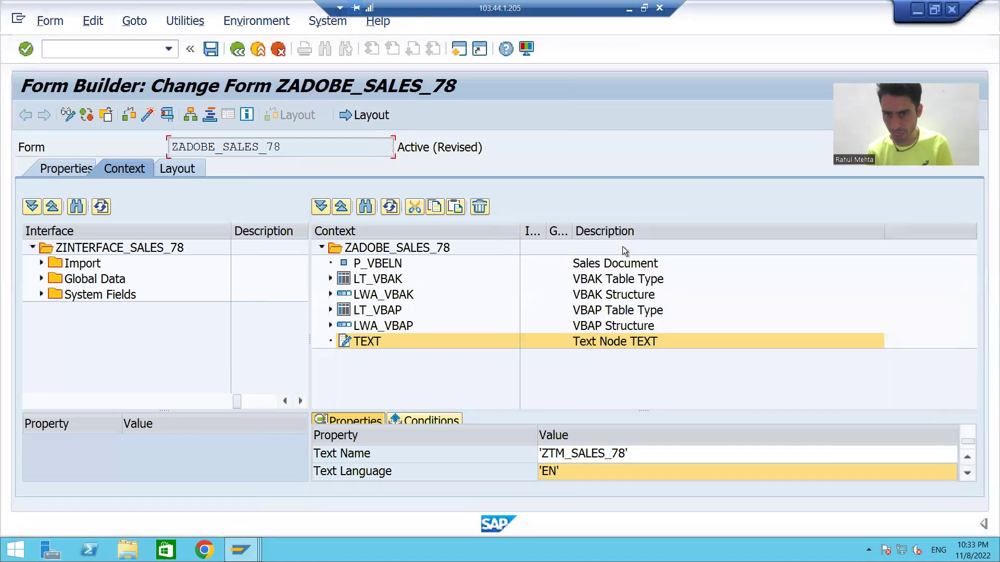
- Enable "No error if text does not exist" for the TEXT node and review its text module properties
{"action": "left_click", "coordinate": [967, 473]}
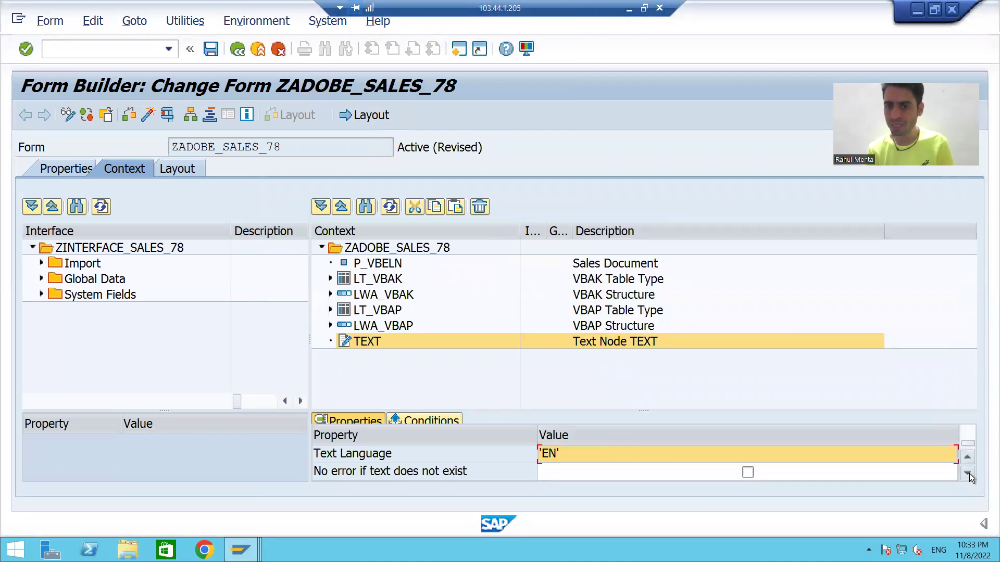
{"action": "left_click", "coordinate": [748, 472]}
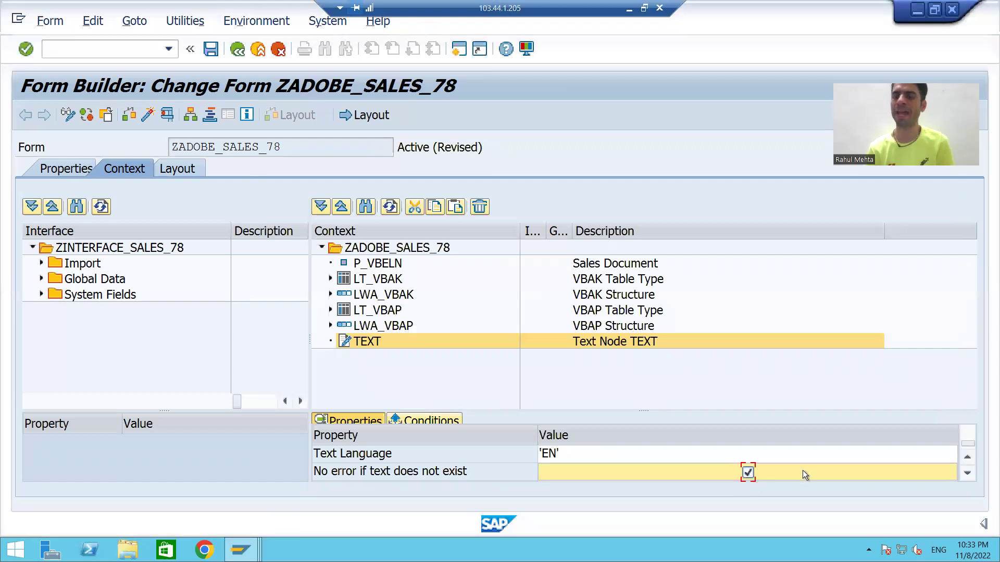
{"action": "left_click", "coordinate": [966, 474]}
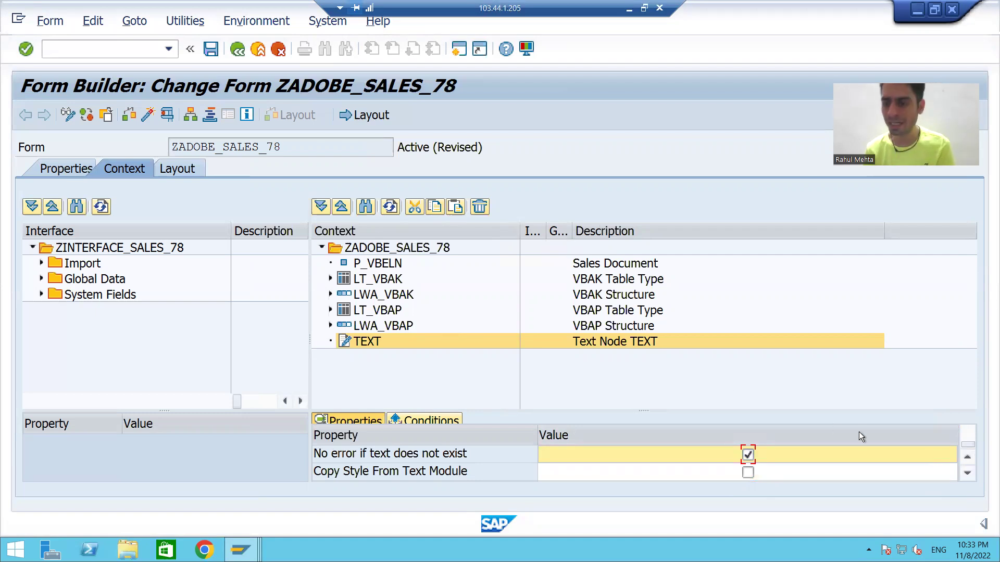
{"action": "left_click", "coordinate": [966, 458]}
{"action": "left_click", "coordinate": [966, 460]}
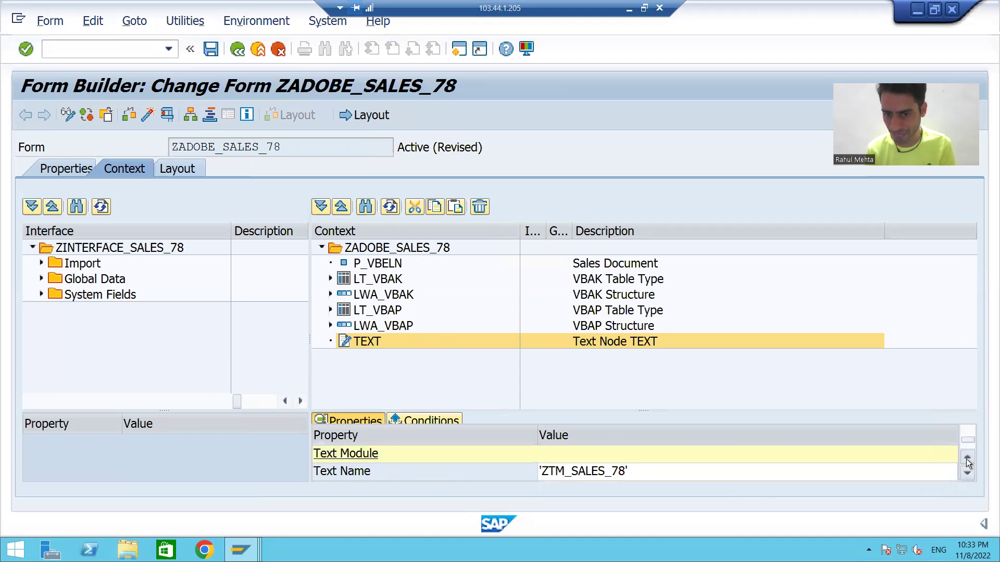
{"action": "left_click", "coordinate": [966, 460]}
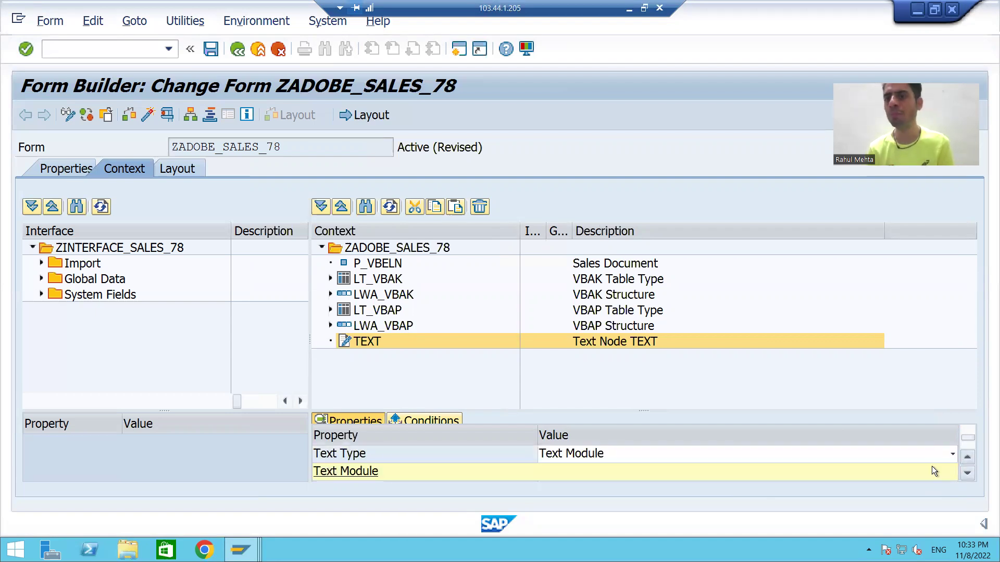
- Save form ZADOBE_SALES_78 and start its activation
{"action": "left_click", "coordinate": [210, 49]}
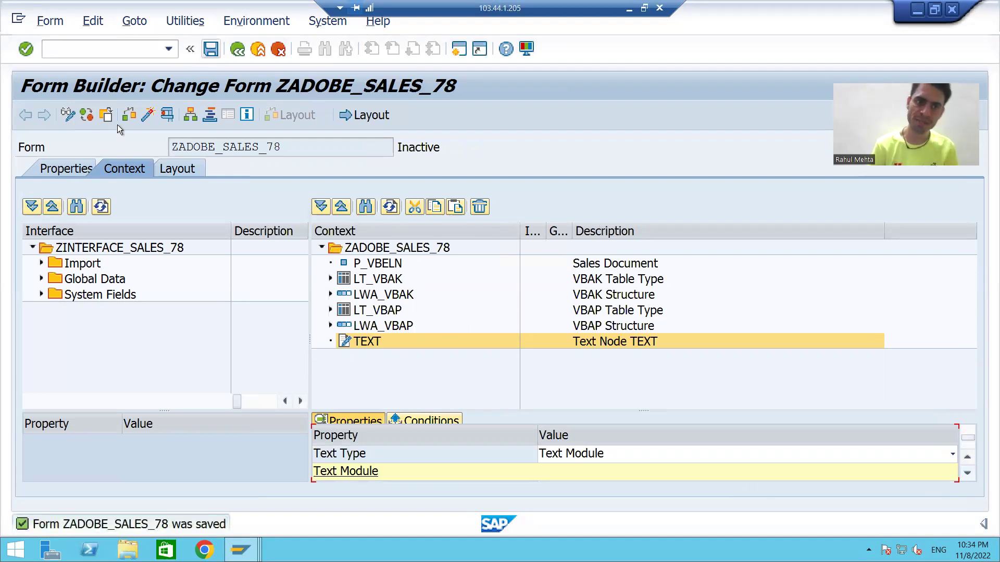
{"action": "left_click", "coordinate": [148, 114]}
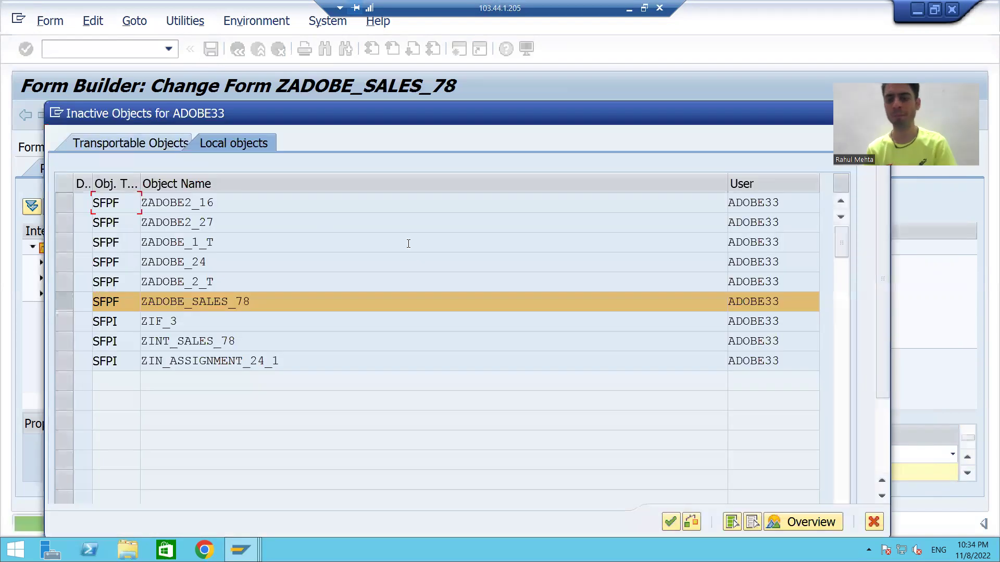
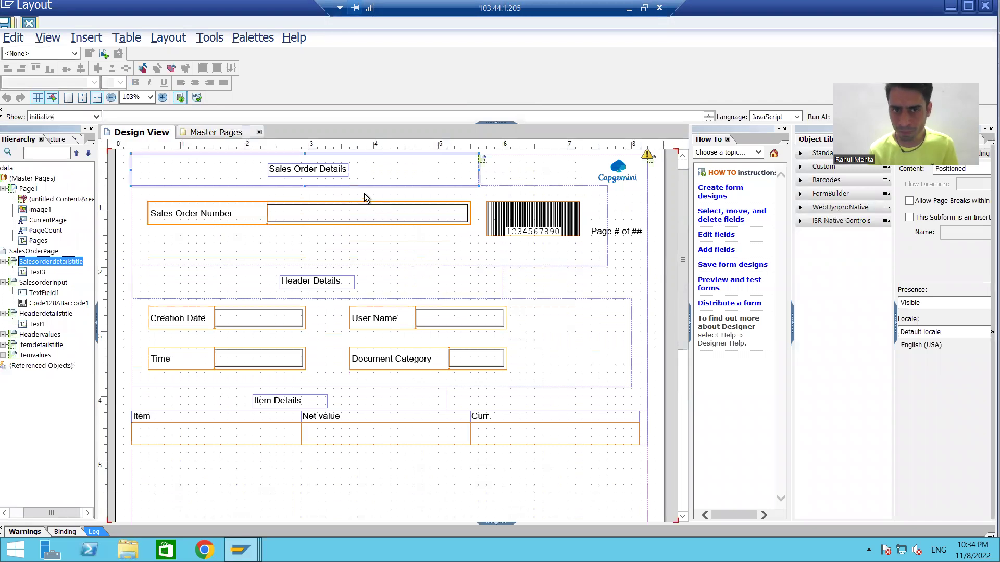
- Delete the static "Sales Order Details" text from the Salesorderdetailstitle subform in the form layout
{"action": "left_click", "coordinate": [321, 175]}
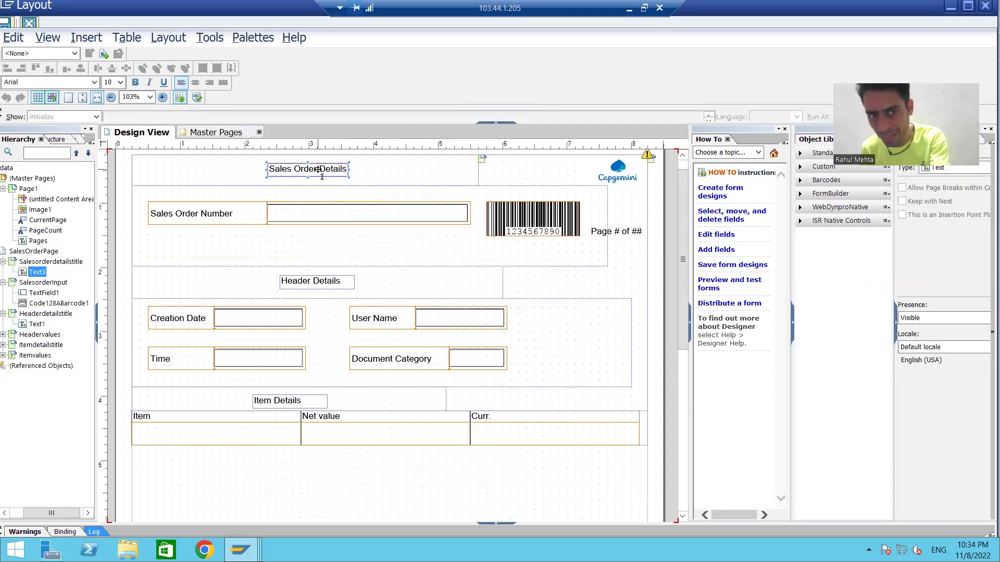
{"action": "key", "text": "Delete"}
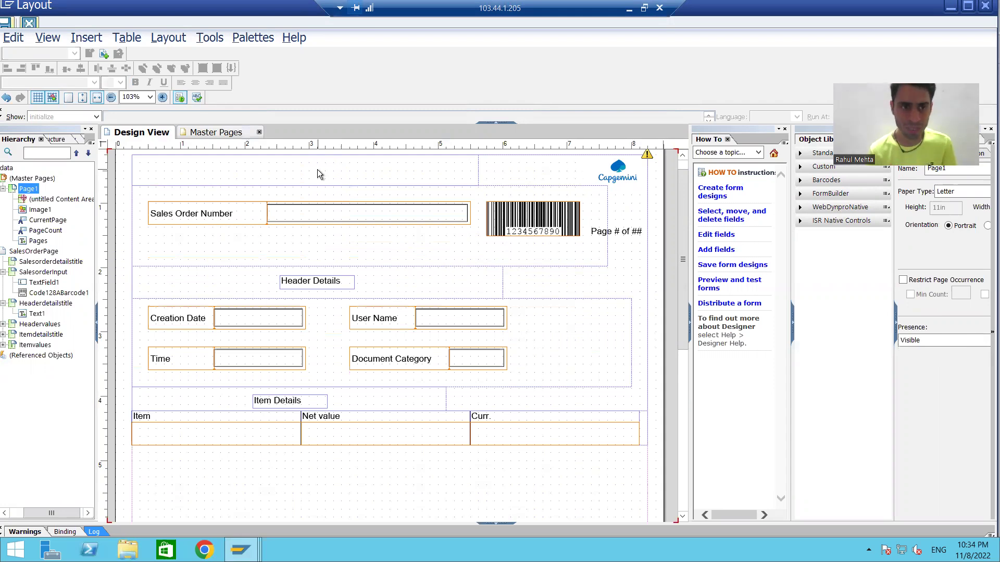
- Place the TEXT node from the data view into the empty Salesorderdetailstitle subform and clear the field's TEXT caption
{"action": "left_click", "coordinate": [78, 140]}
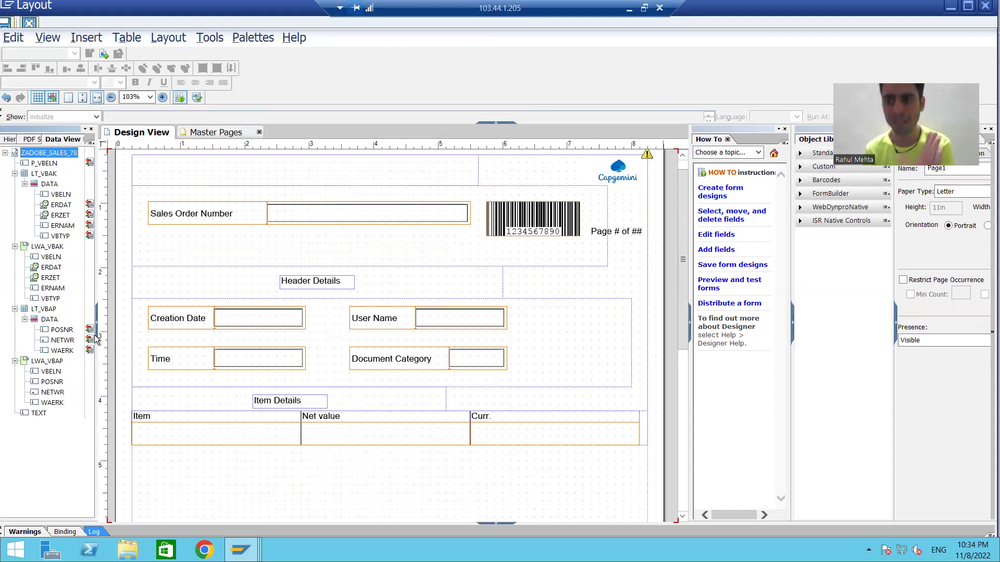
{"action": "left_click", "coordinate": [36, 415]}
{"action": "left_click_drag", "start_coordinate": [36, 418], "coordinate": [246, 162]}
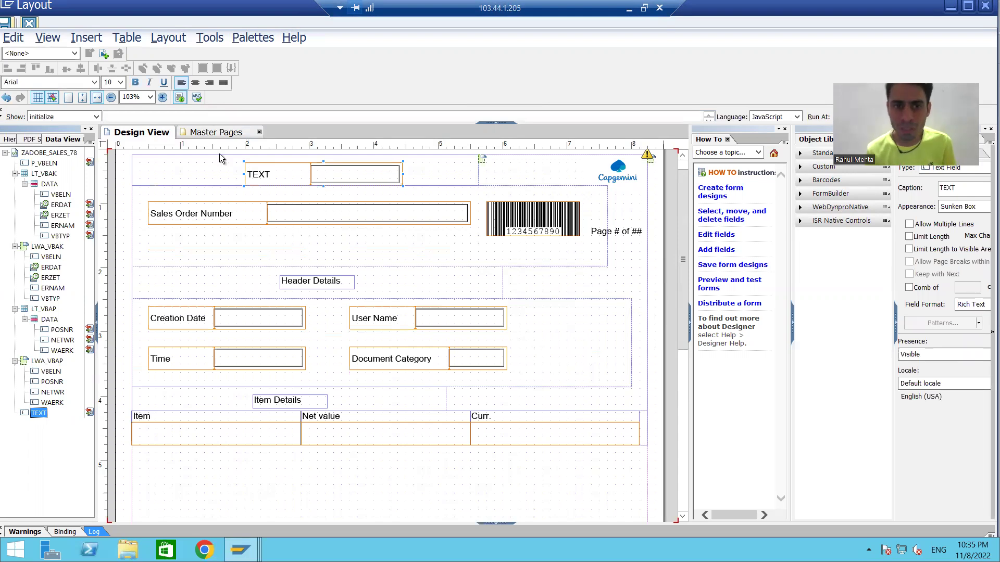
{"action": "double_click", "coordinate": [265, 172]}
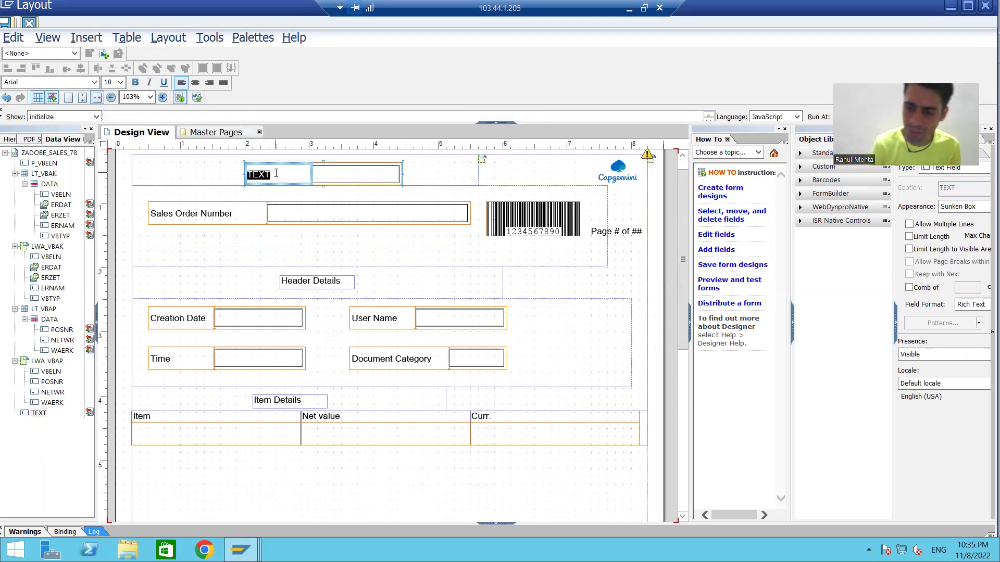
{"action": "key", "text": "BackSpace"}
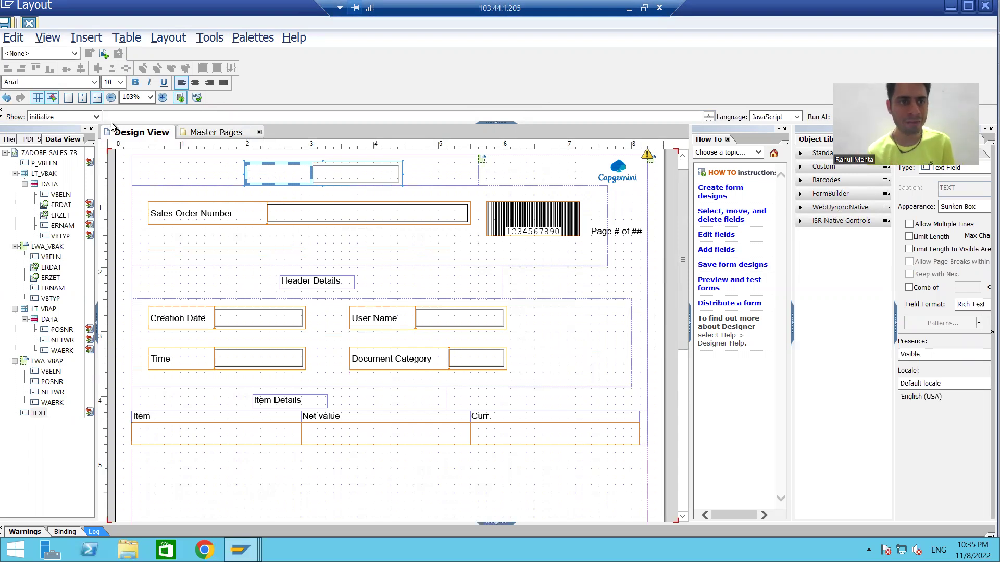
- Save the changed layout and activate form ZADOBE_SALES_78 from the inactive objects list
{"action": "left_click", "coordinate": [8, 24]}
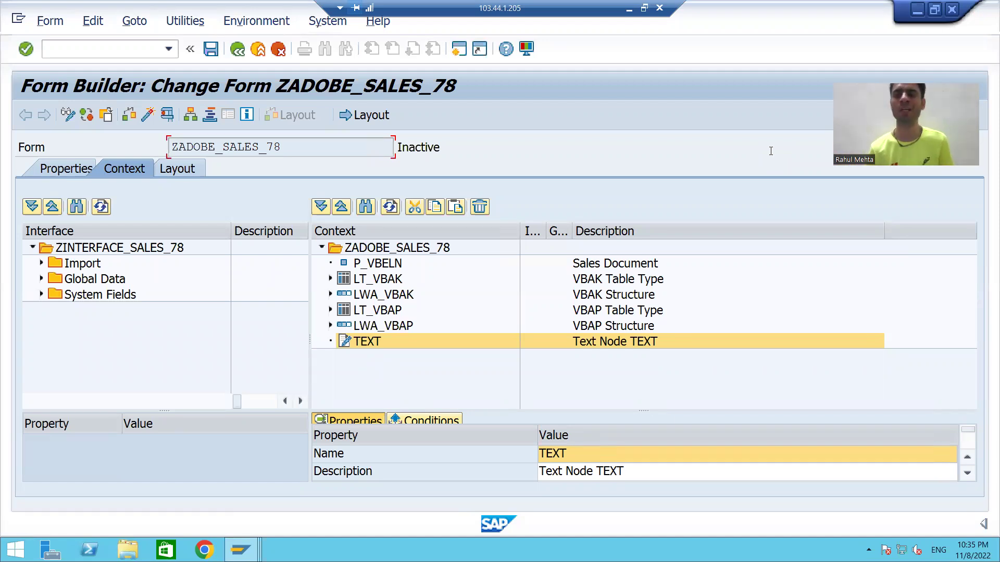
{"action": "left_click", "coordinate": [148, 114]}
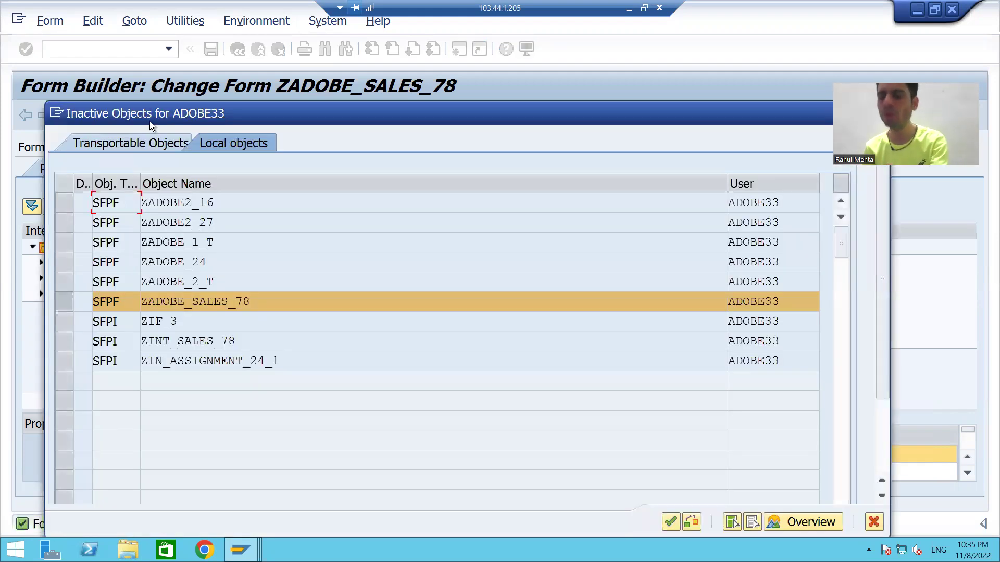
{"action": "key", "text": "Return"}
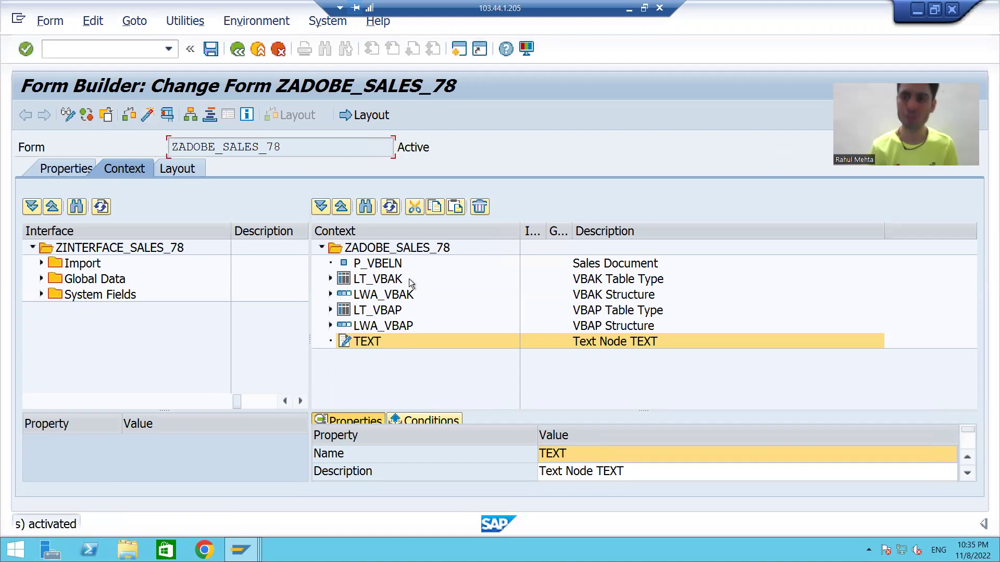
- Test the form with a sales order number for P_VBELN, check the title in the PDF print preview and return to the form
{"action": "left_click", "coordinate": [167, 115]}
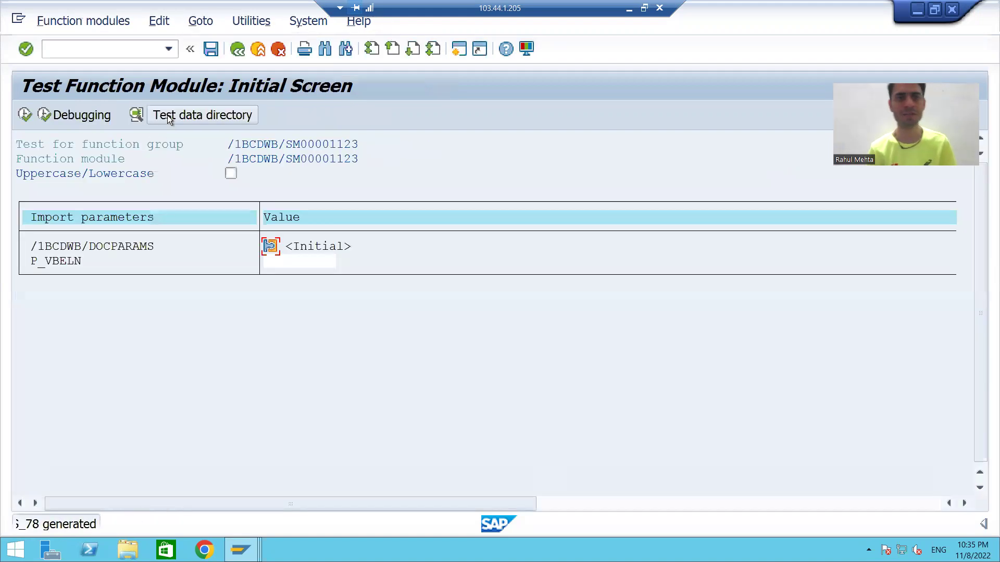
{"action": "left_click", "coordinate": [293, 261]}
{"action": "type", "text": "4971"}
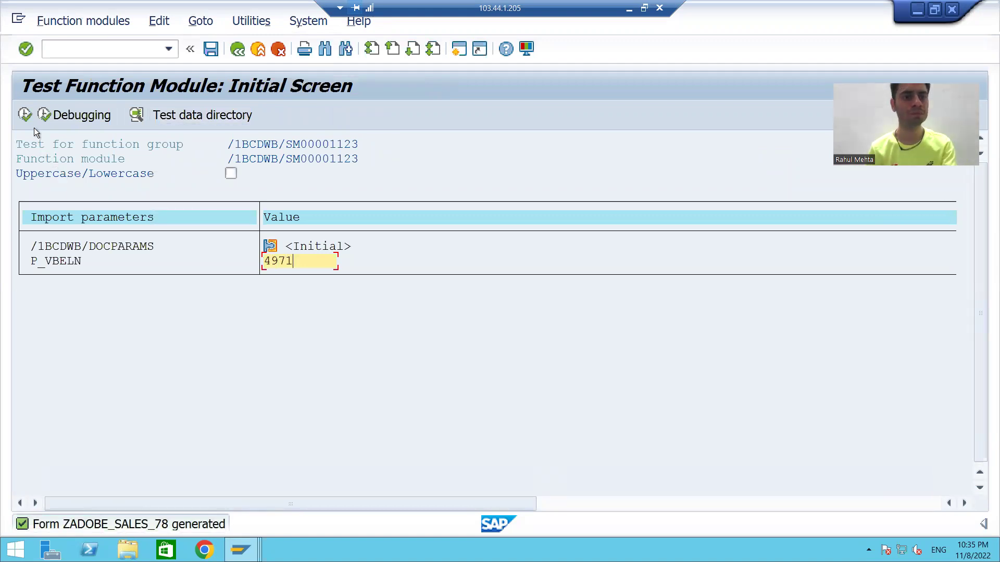
{"action": "left_click", "coordinate": [25, 114]}
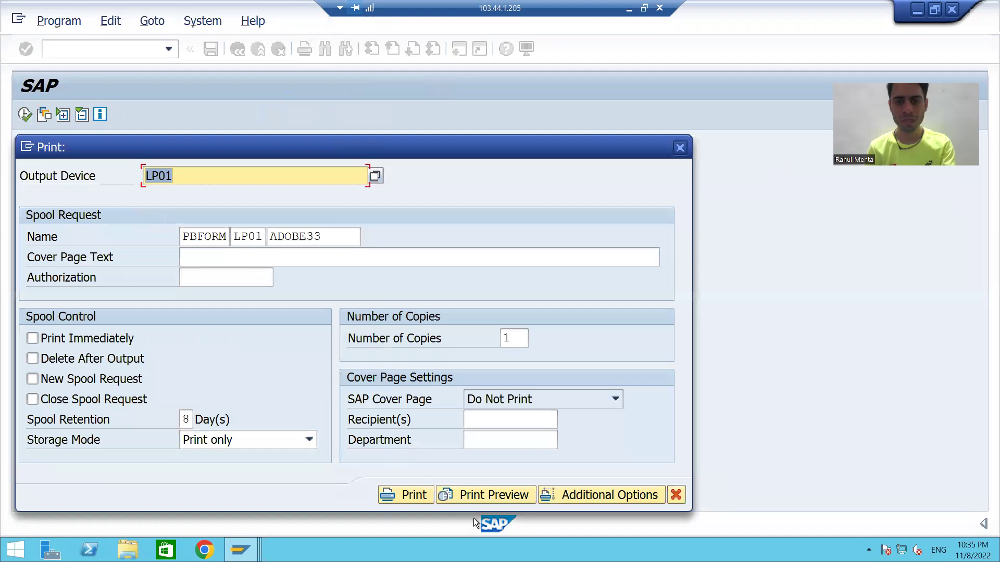
{"action": "left_click", "coordinate": [477, 500]}
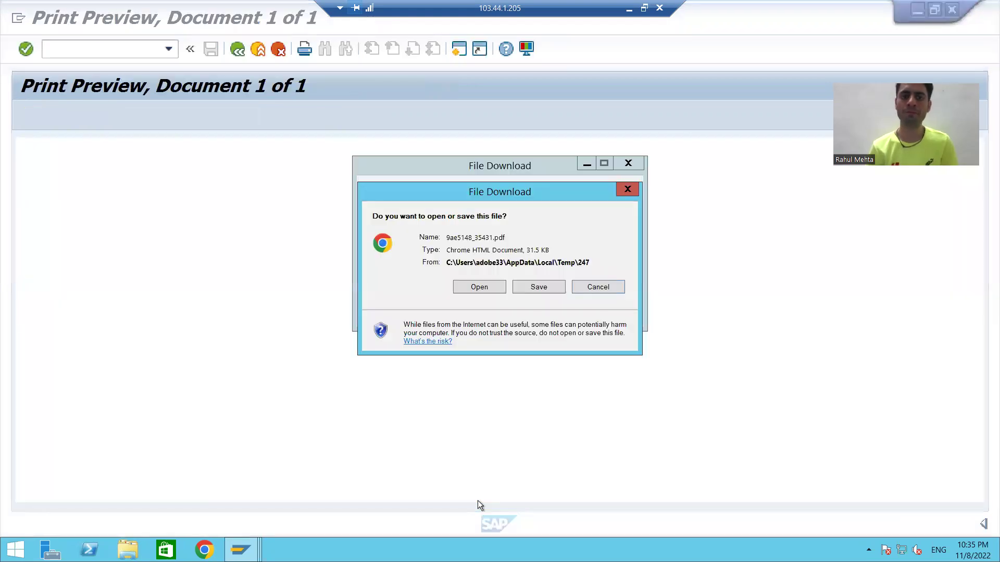
{"action": "left_click", "coordinate": [467, 285]}
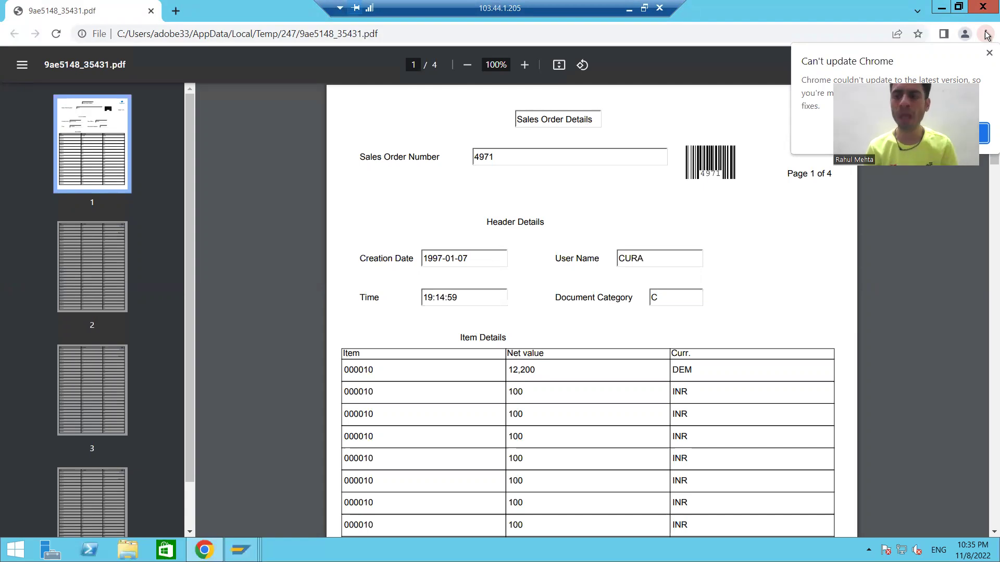
{"action": "left_click", "coordinate": [941, 7]}
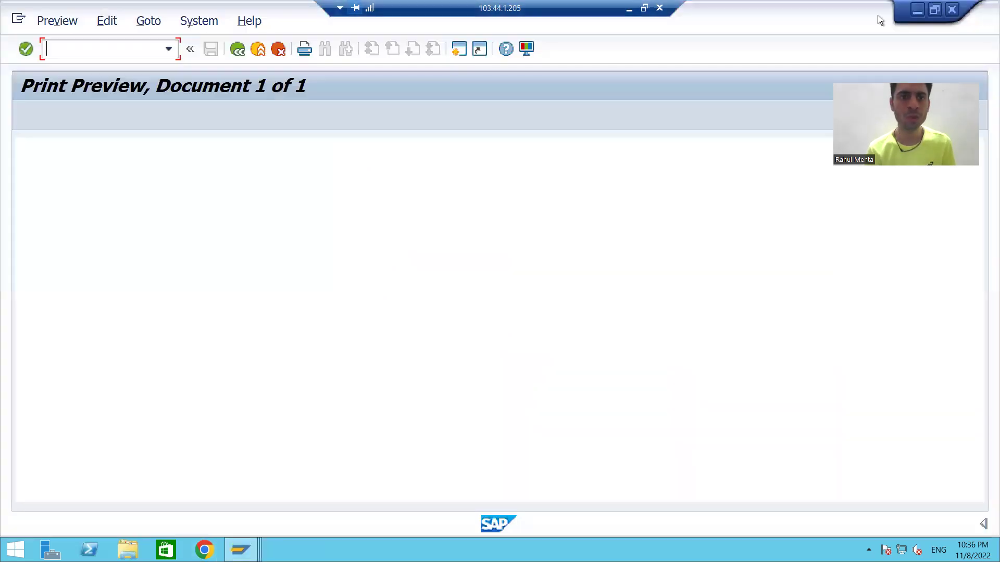
{"action": "left_click", "coordinate": [237, 50]}
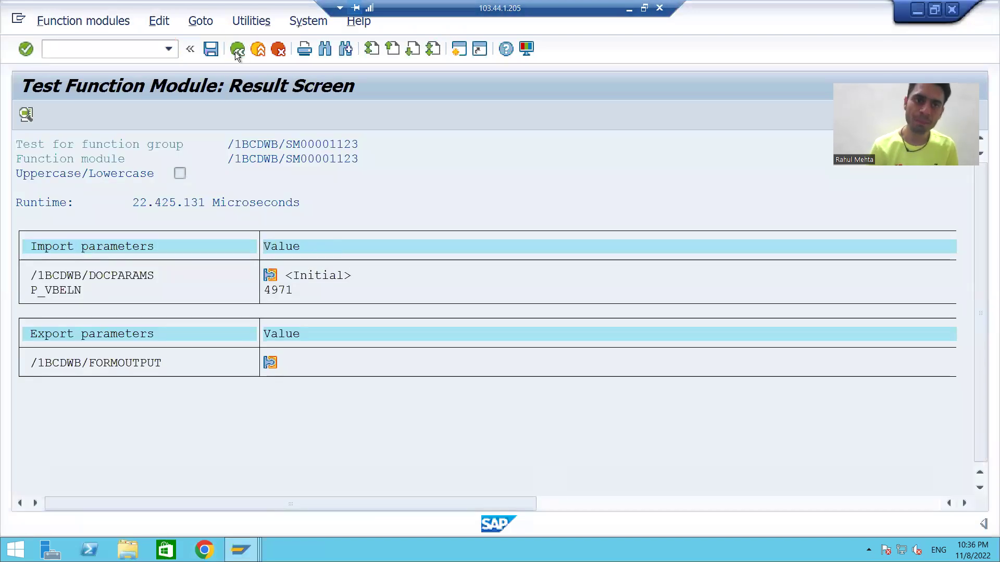
{"action": "left_click", "coordinate": [237, 52]}
{"action": "left_click", "coordinate": [237, 52]}
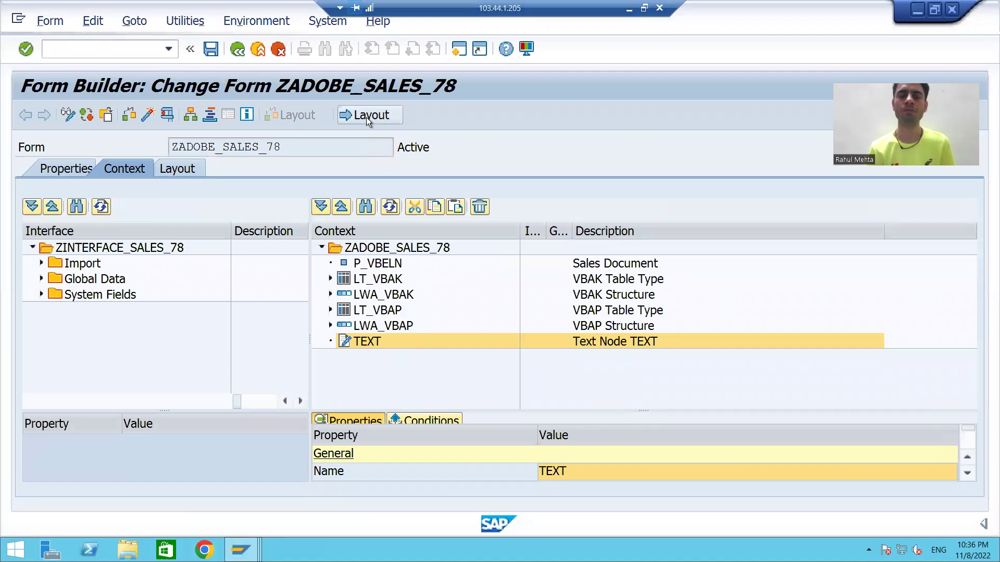
- Set the appearance of the TEXT field in the form layout's Salesorderdetailstitle subform to None
{"action": "left_click", "coordinate": [370, 114]}
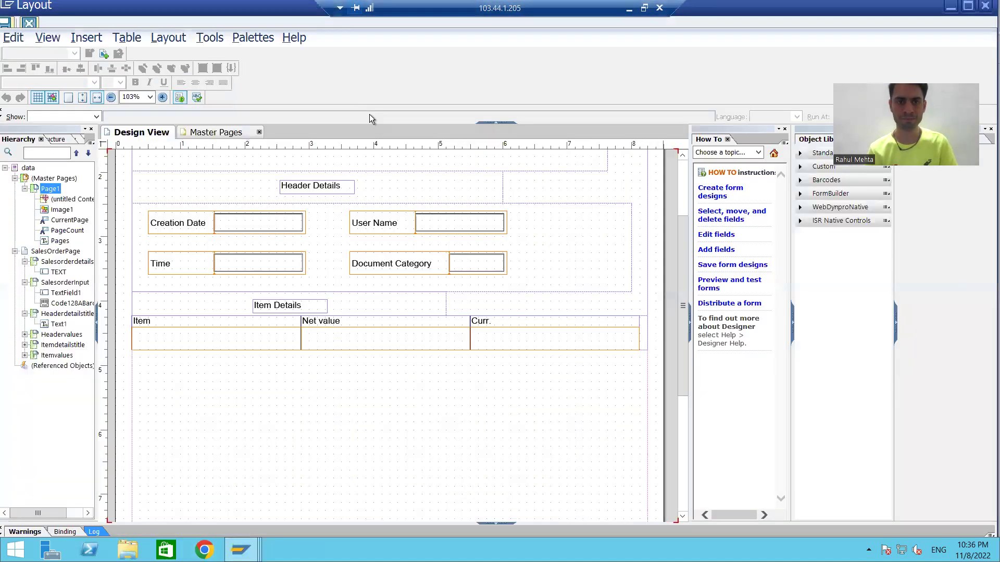
{"action": "left_click", "coordinate": [58, 273]}
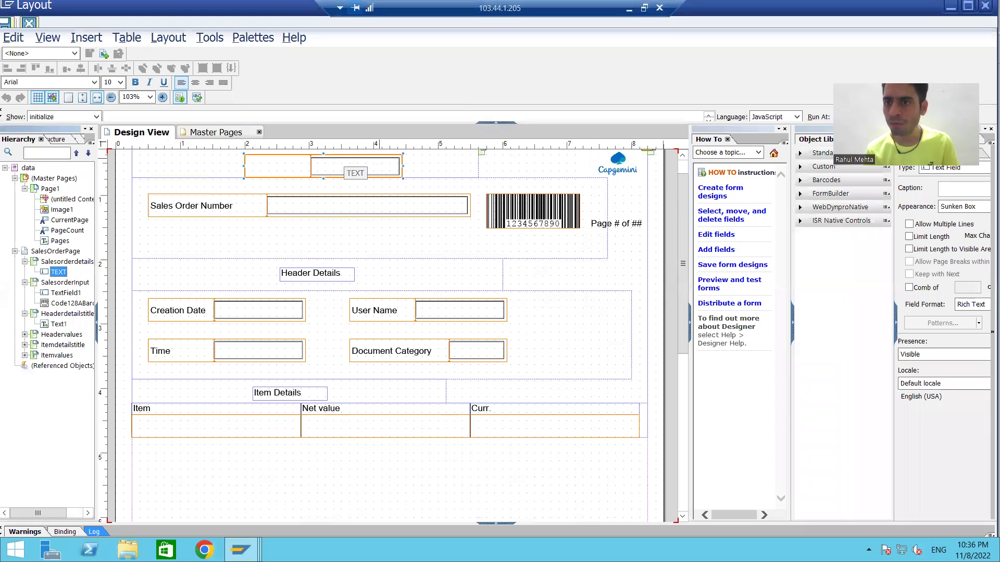
{"action": "mouse_move", "coordinate": [835, 117]}
{"action": "left_mouse_down"}
{"action": "mouse_move", "coordinate": [676, 114]}
{"action": "mouse_move", "coordinate": [557, 67]}
{"action": "mouse_move", "coordinate": [536, 45]}
{"action": "left_mouse_up"}
{"action": "left_click_drag", "start_coordinate": [603, 149], "coordinate": [708, 165]}
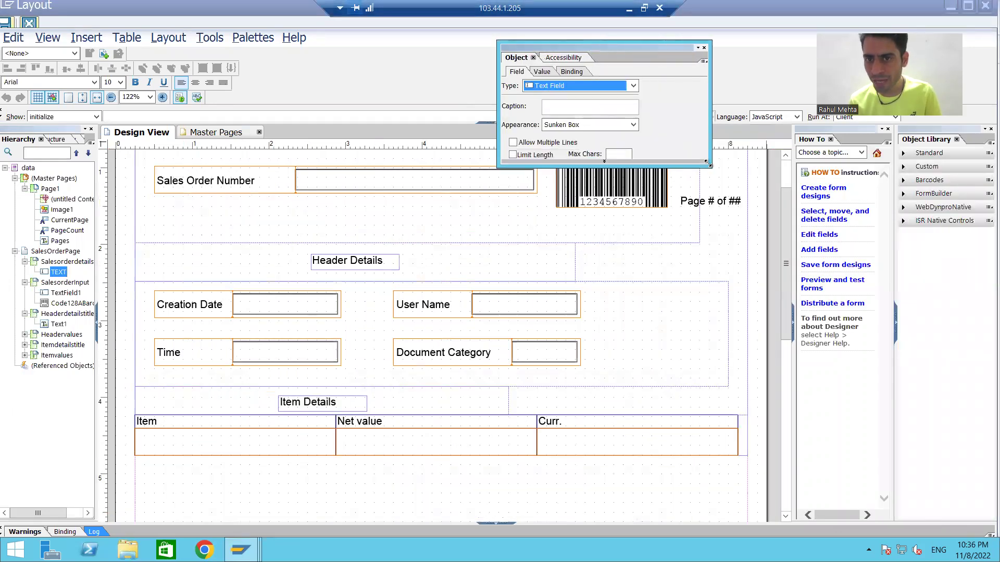
{"action": "left_click", "coordinate": [632, 128]}
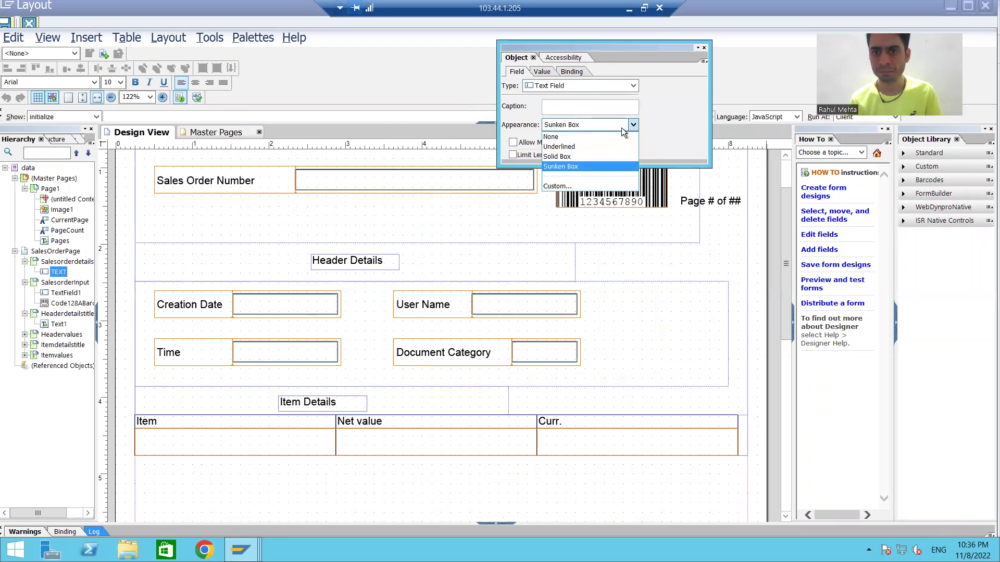
{"action": "left_click", "coordinate": [565, 137]}
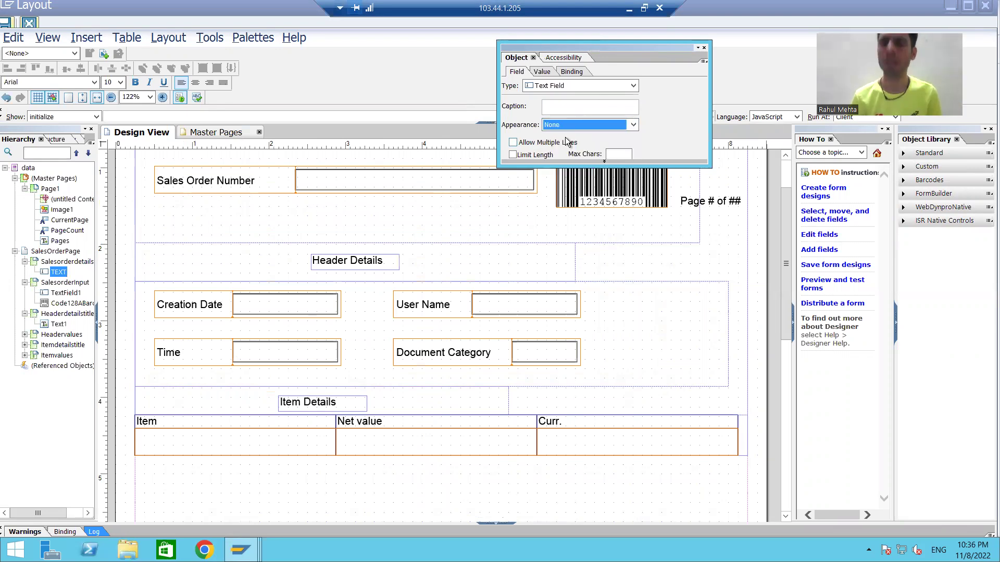
- Save and close the layout, and activate form ZADOBE_SALES_78 again
{"action": "left_click", "coordinate": [6, 23]}
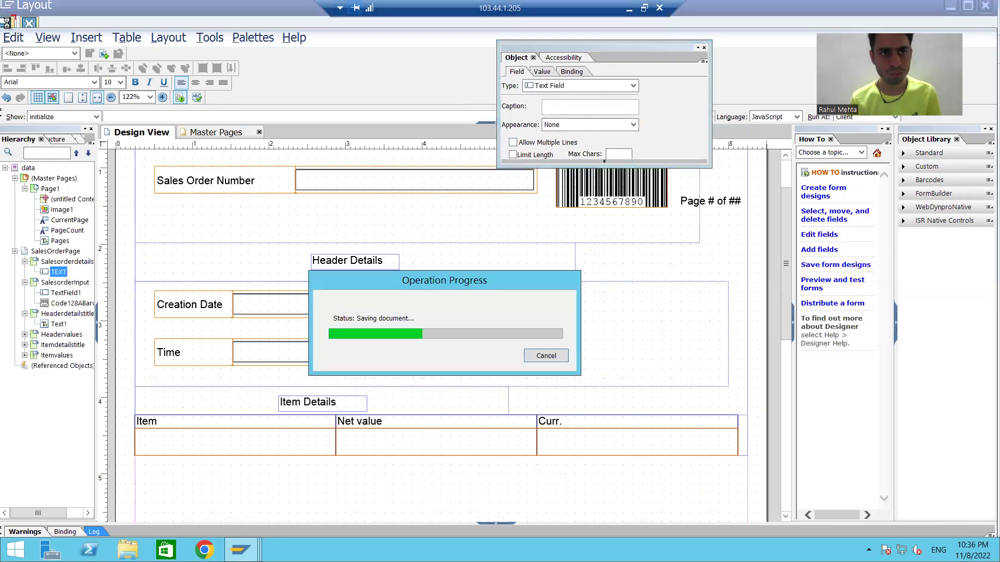
{"action": "left_click", "coordinate": [986, 7]}
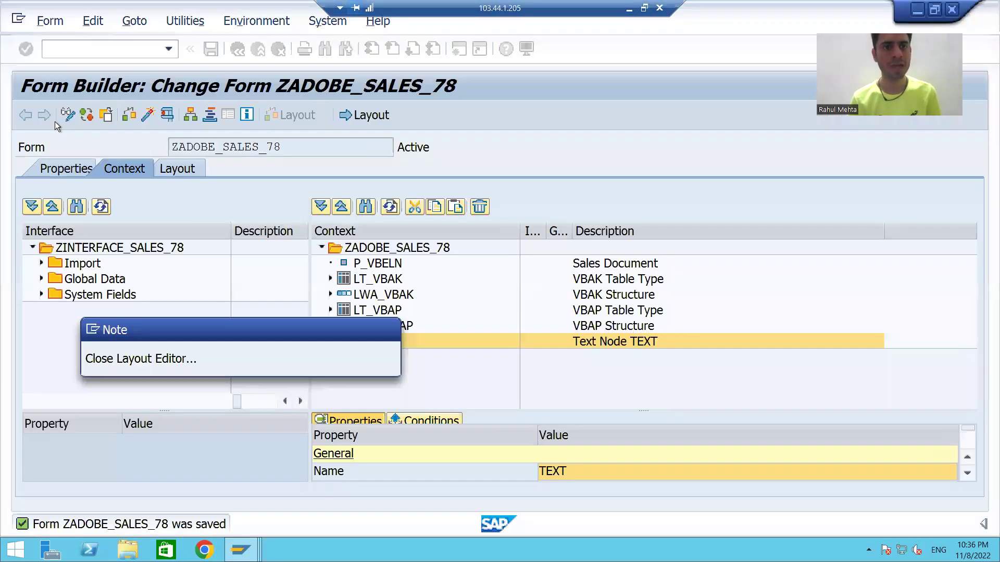
{"action": "left_click", "coordinate": [146, 116]}
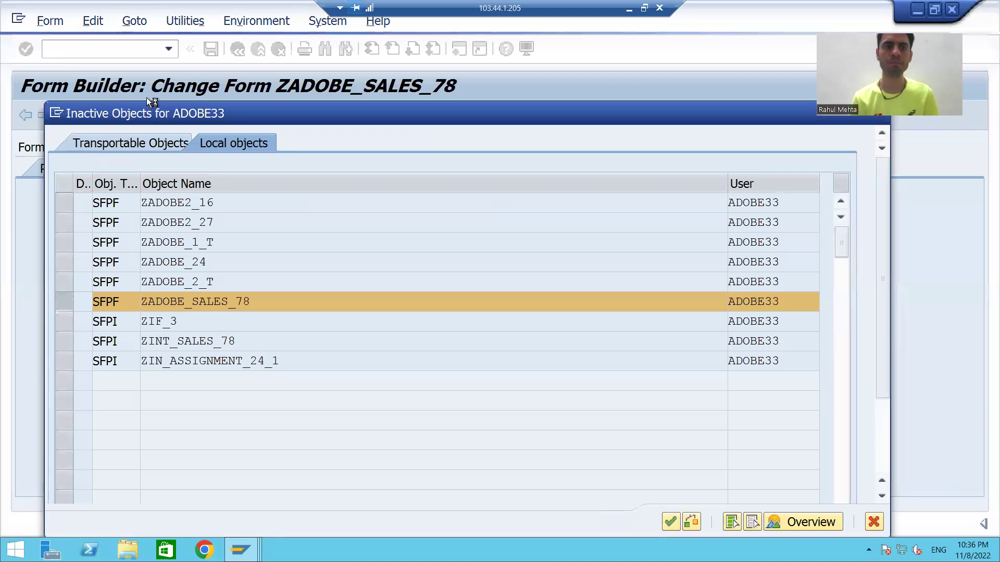
{"action": "key", "text": "Return"}
- Rerun the form test with the same sales order number for P_VBELN and open the print preview PDF to check the title
{"action": "left_click", "coordinate": [169, 117]}
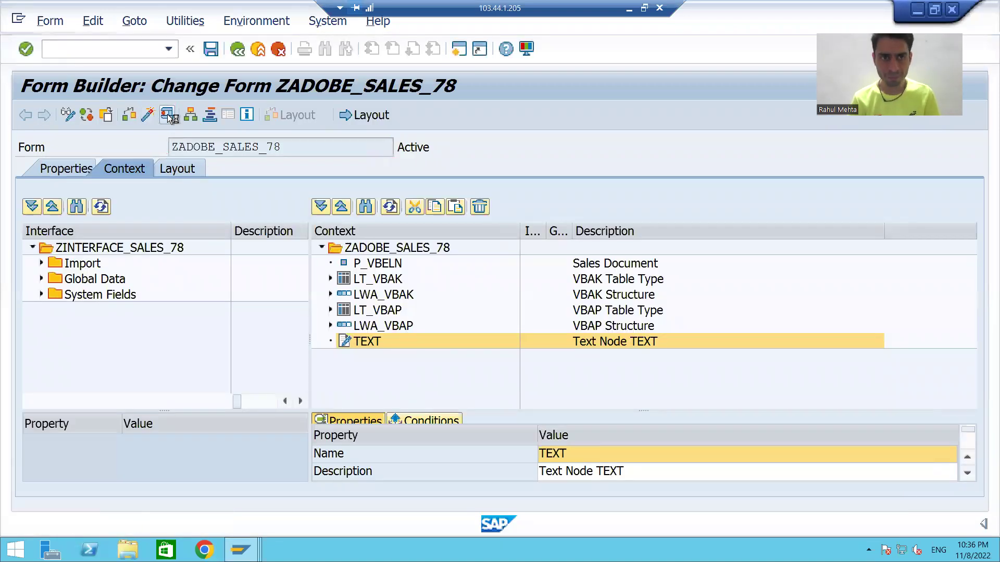
{"action": "left_click", "coordinate": [298, 263]}
{"action": "type", "text": "4971"}
{"action": "left_click", "coordinate": [26, 114]}
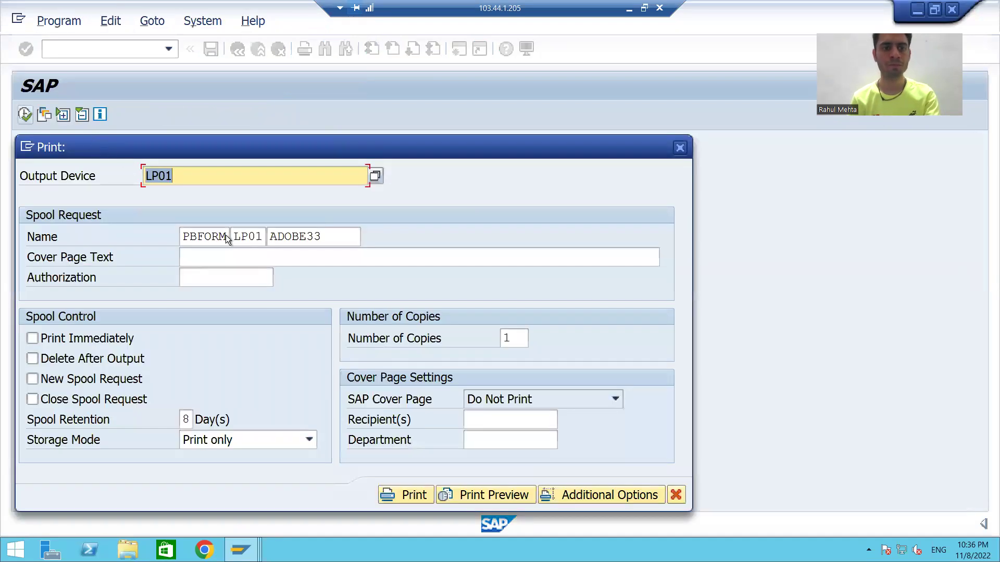
{"action": "left_click", "coordinate": [468, 495]}
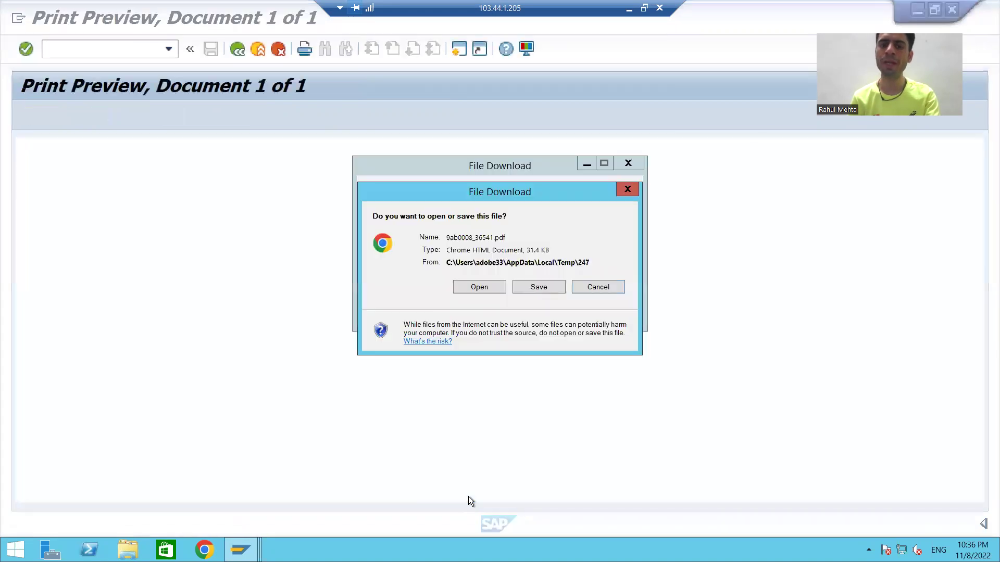
{"action": "left_click", "coordinate": [479, 287]}
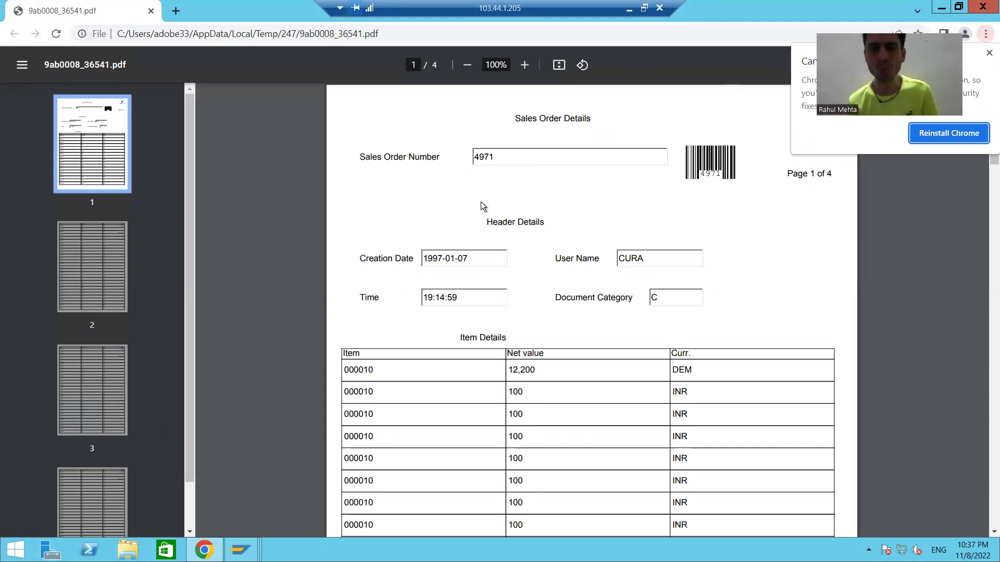
- Switch to the SAP session showing text module ZTM_SALES_78 and start transaction SO10 there
{"action": "mouse_move", "coordinate": [241, 549]}
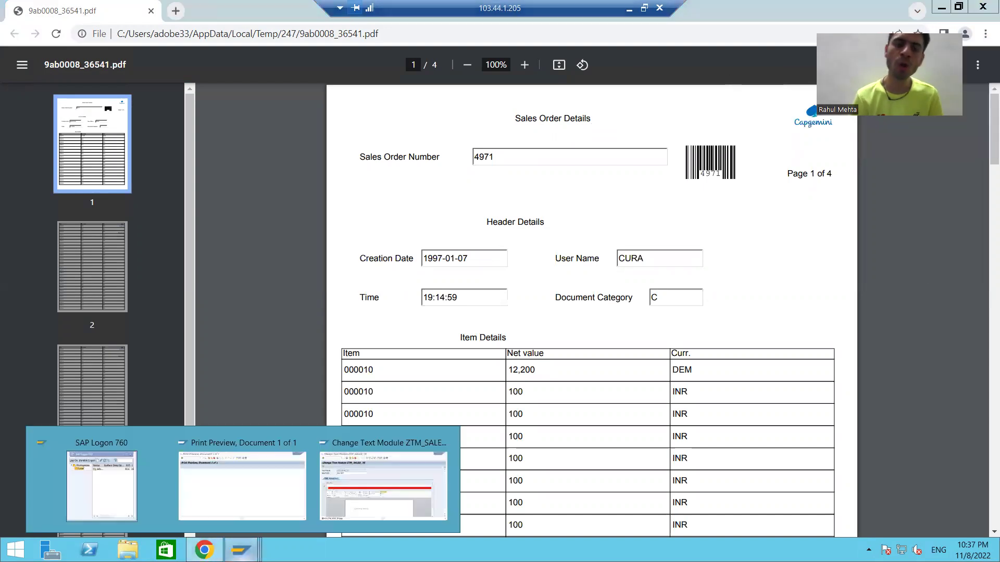
{"action": "left_click", "coordinate": [390, 479]}
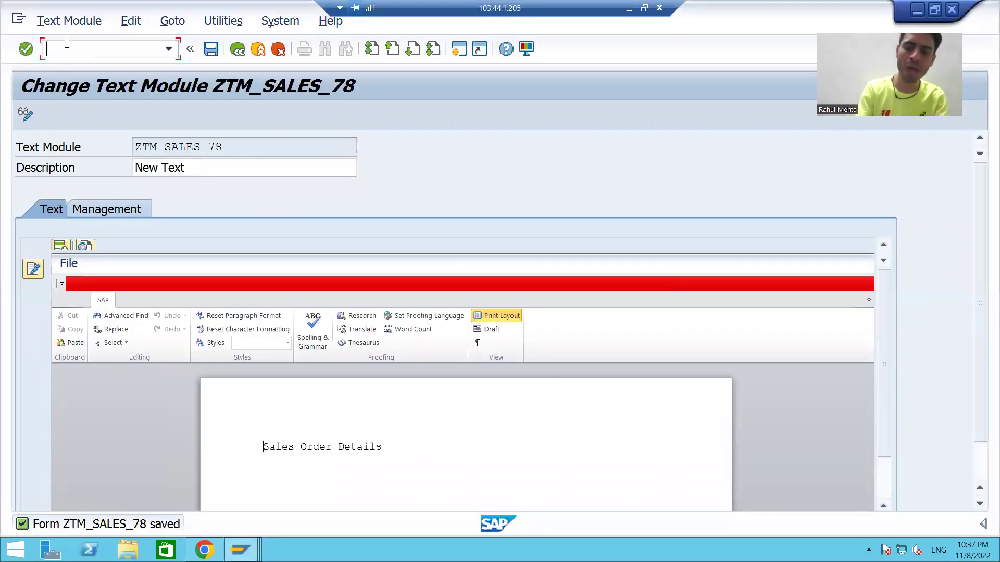
{"action": "type", "text": "/nso"}
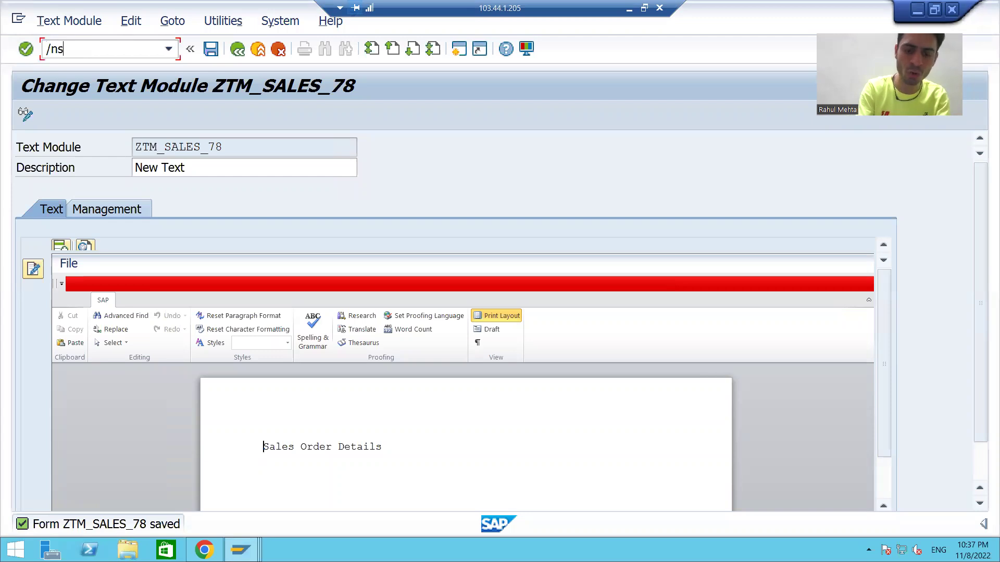
{"action": "type", "text": "10"}
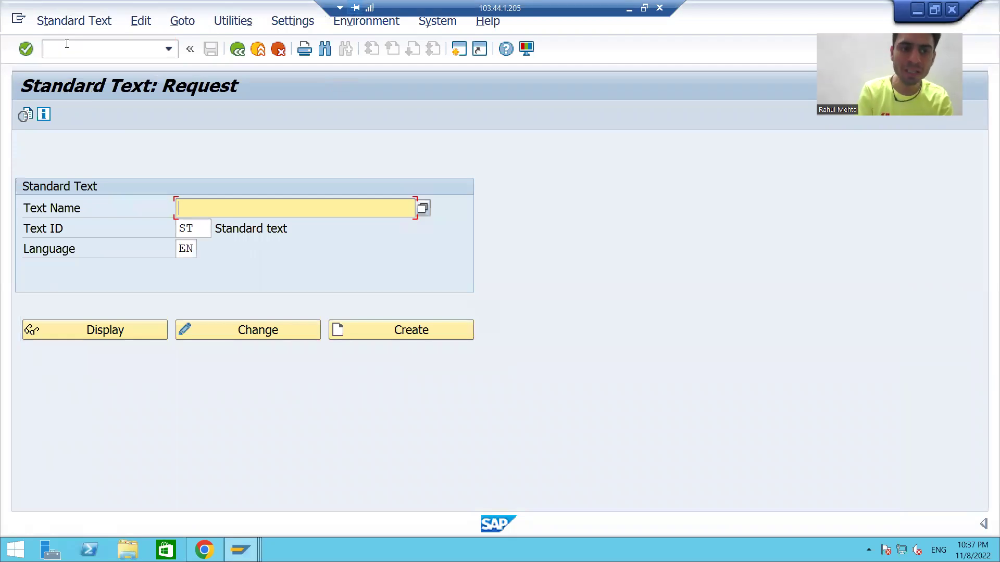
- Create standard text ZIN_HEADER_78 with text ID ST and language EN, dismissing the Office activation wizard and allowing the template file replacement
{"action": "type", "text": "Z"}
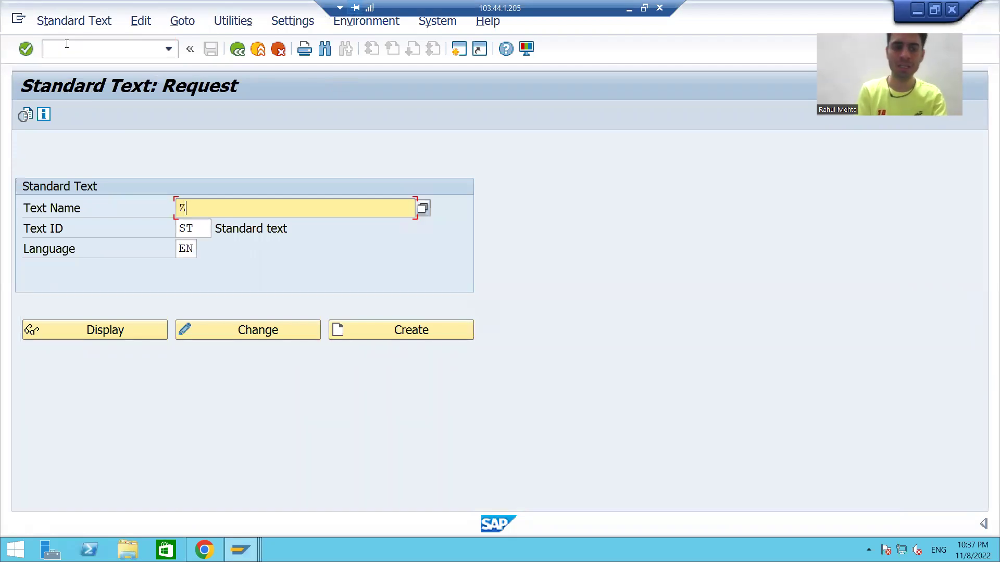
{"action": "type", "text": "IN"}
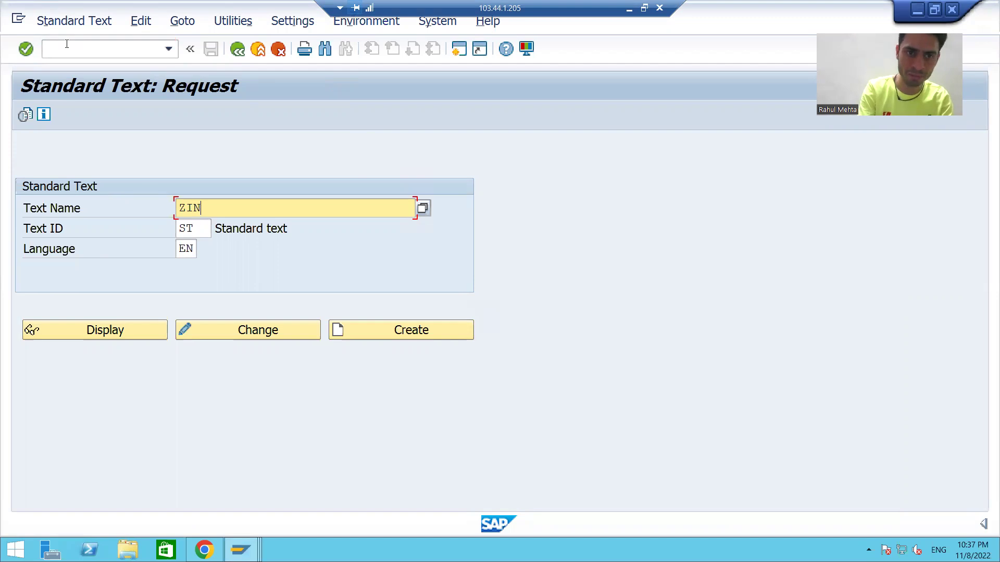
{"action": "type", "text": "_H"}
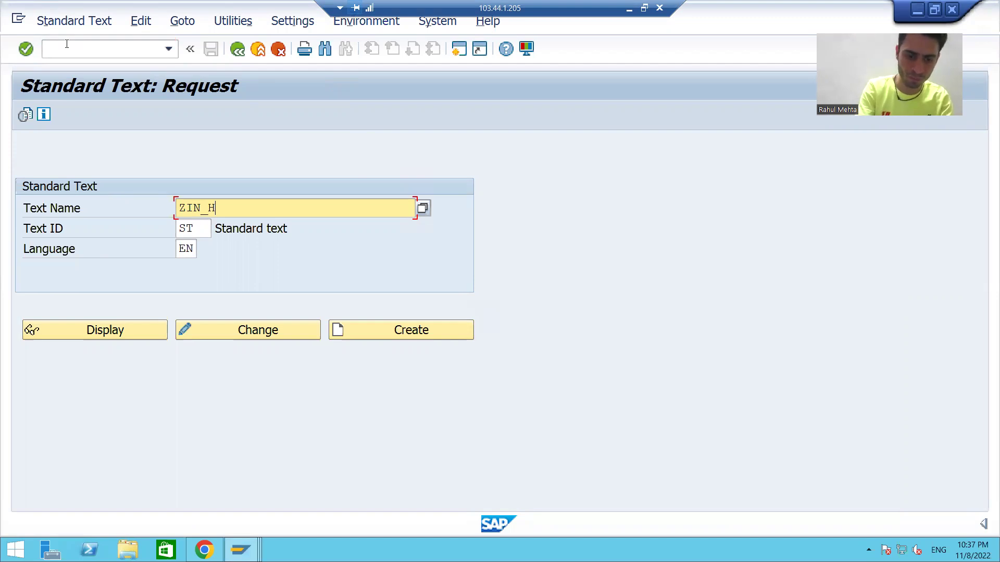
{"action": "type", "text": "EADER_78"}
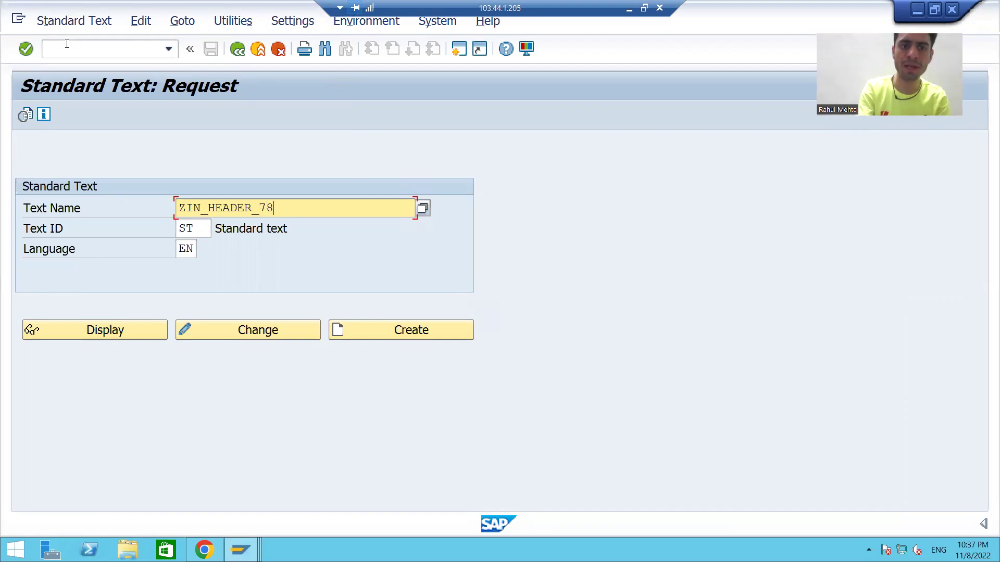
{"action": "key", "text": "ctrl+a"}
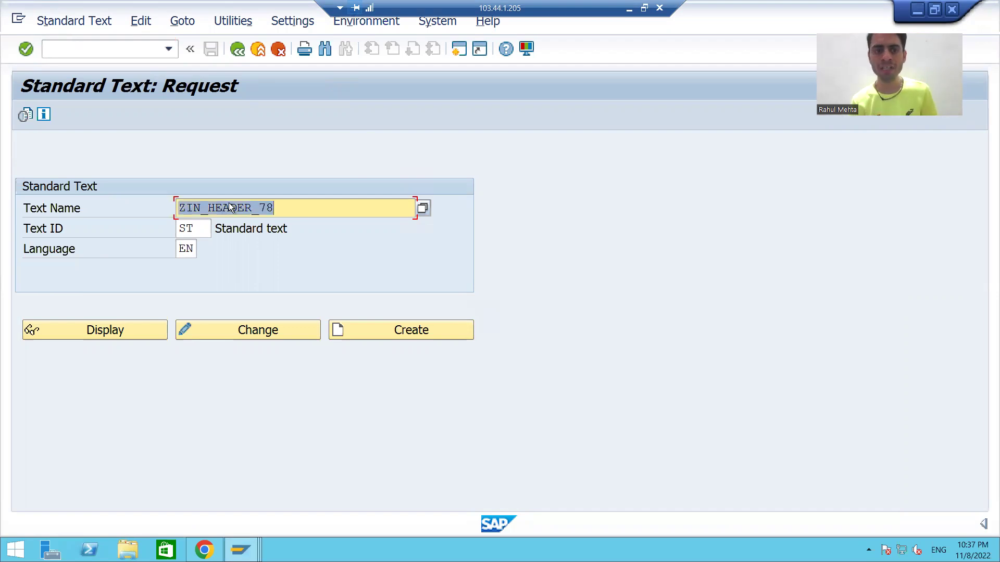
{"action": "left_click", "coordinate": [342, 335]}
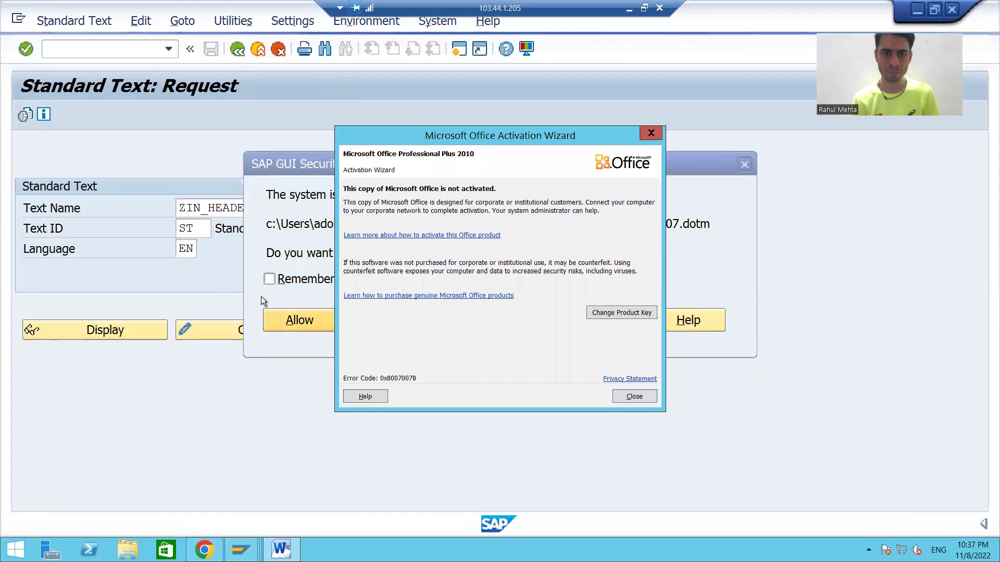
{"action": "left_click", "coordinate": [624, 397]}
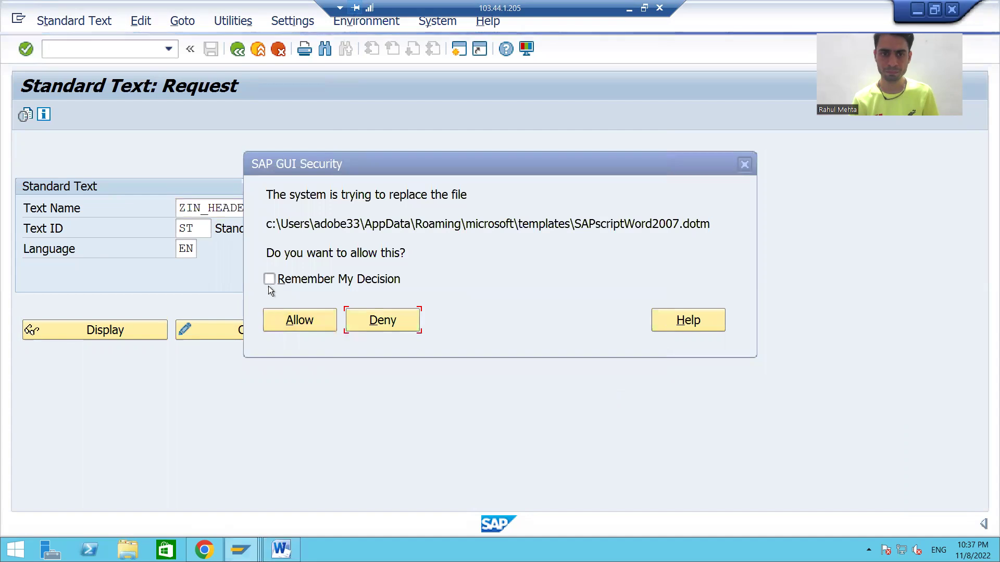
{"action": "left_click", "coordinate": [279, 320]}
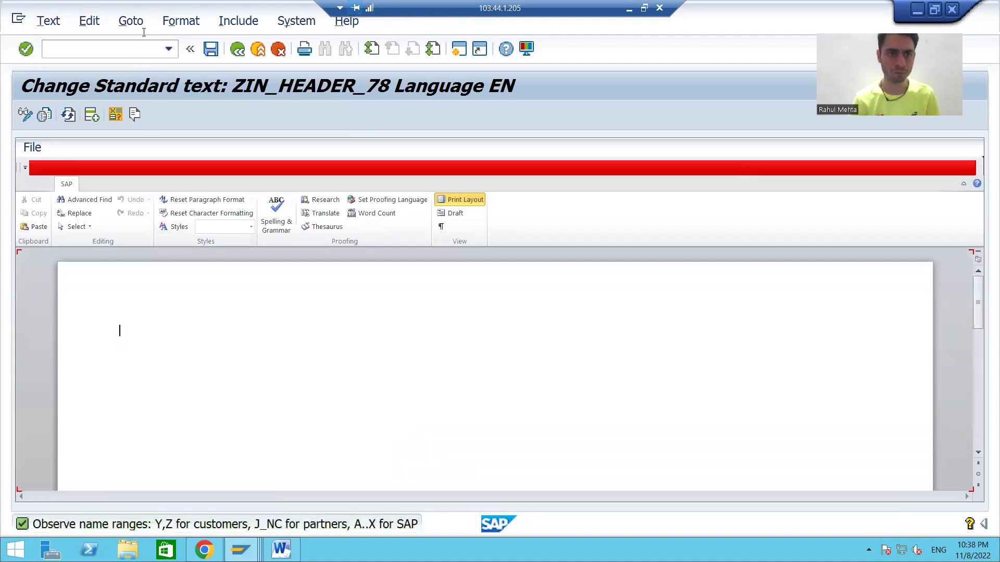
- Change standard text ZIN_HEADER_78 to the line editor, enter "Header Details" in the first row, and save the text
{"action": "left_click", "coordinate": [131, 20]}
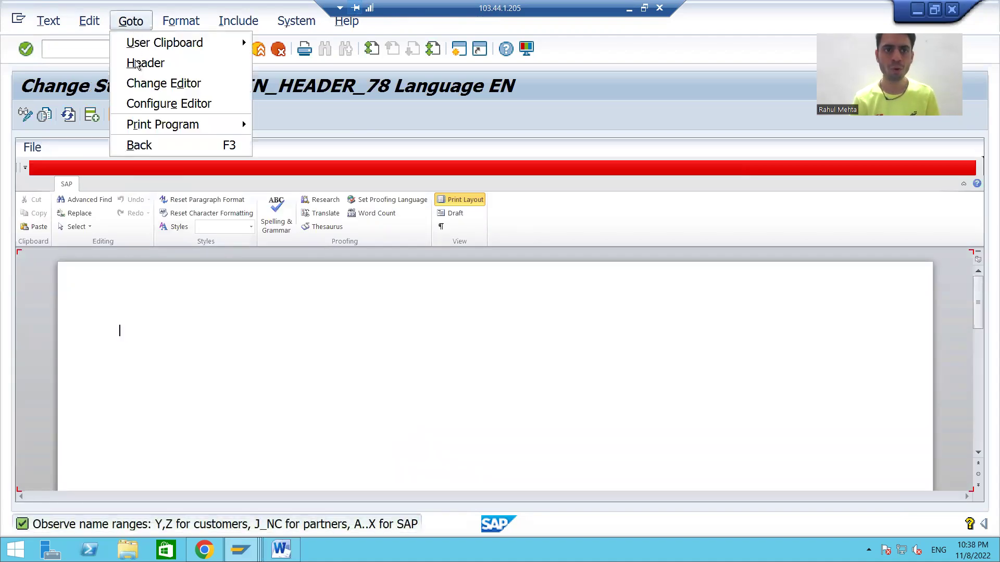
{"action": "left_click", "coordinate": [139, 82]}
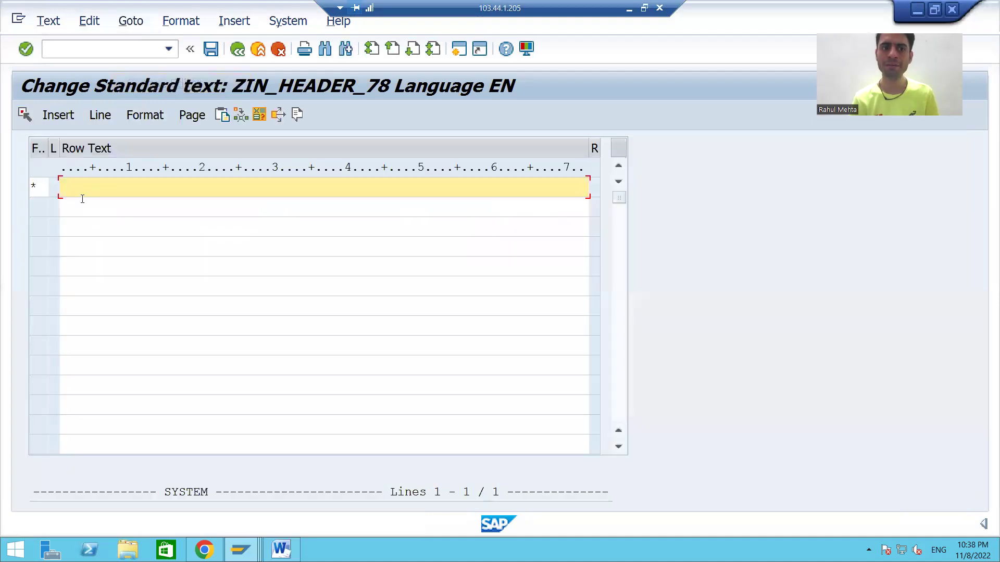
{"action": "type", "text": "H"}
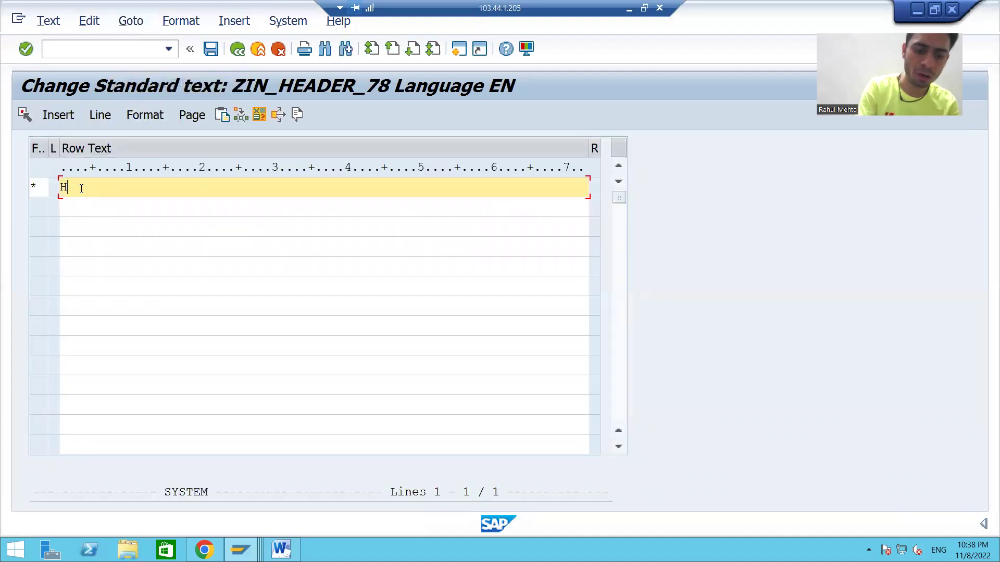
{"action": "type", "text": "eader Details"}
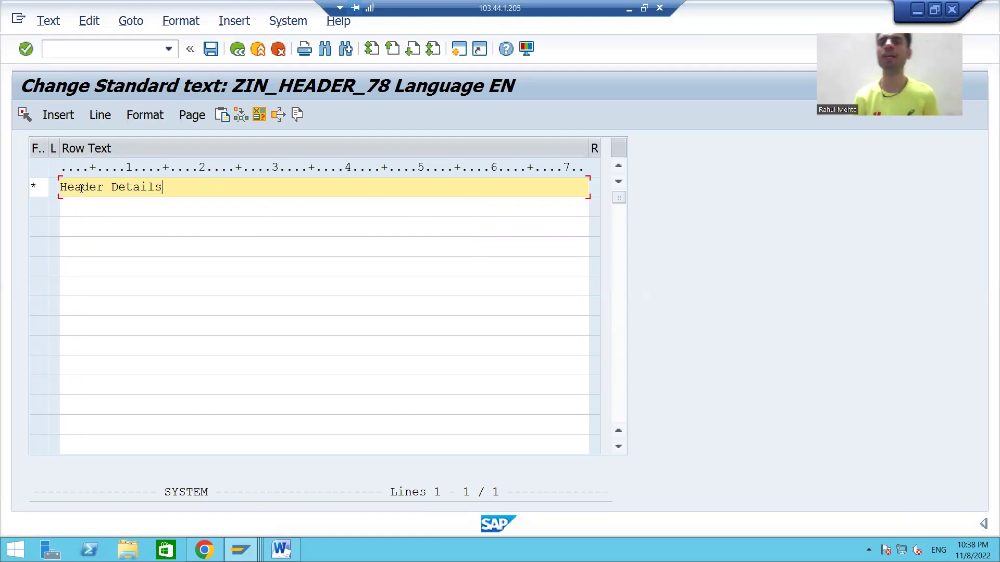
{"action": "left_click", "coordinate": [211, 49]}
{"action": "left_click", "coordinate": [211, 50]}
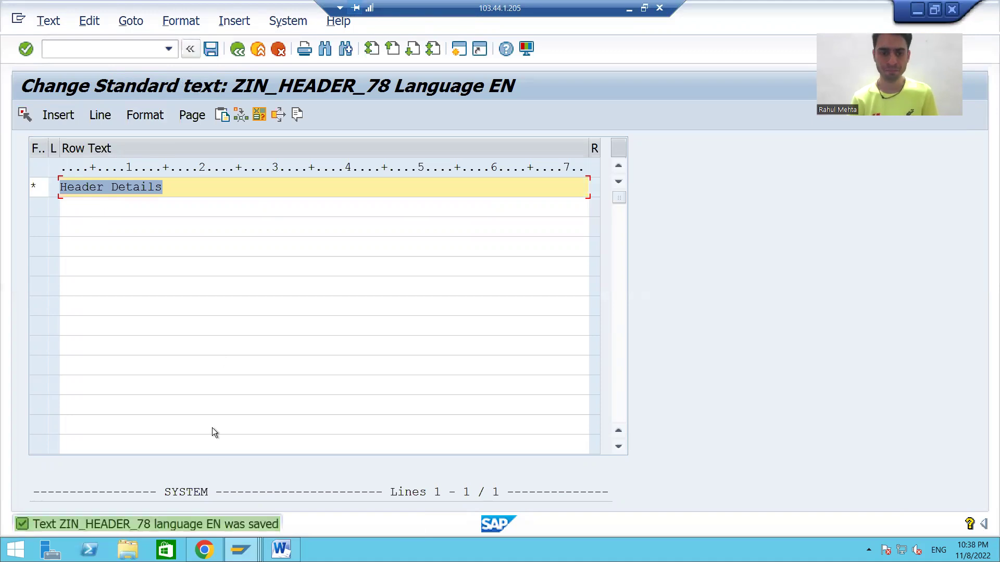
- Switch to the SAP session showing the print preview and go back to the context of form ZADOBE_SALES_78
{"action": "left_click", "coordinate": [240, 550]}
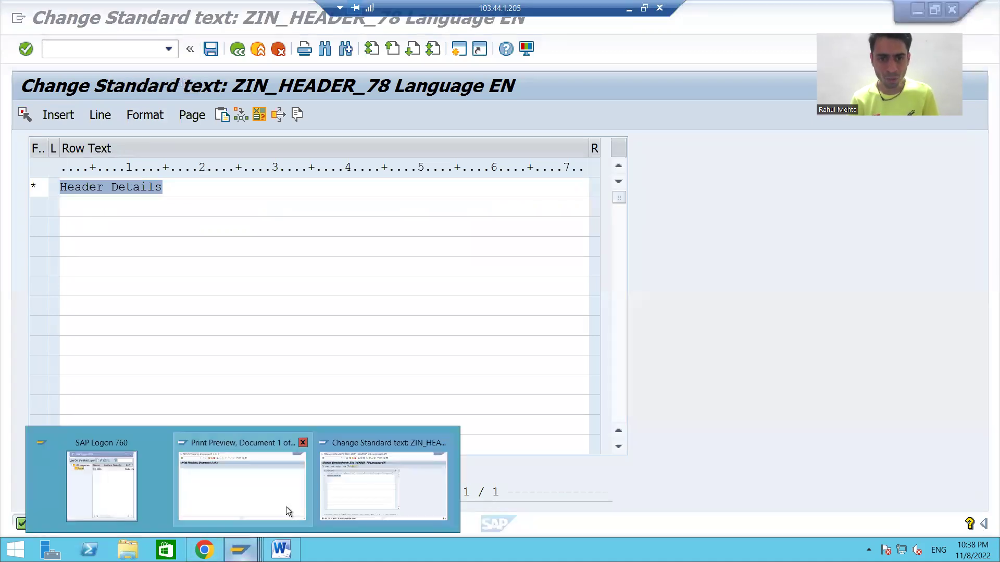
{"action": "left_click", "coordinate": [242, 484]}
{"action": "left_click", "coordinate": [237, 50]}
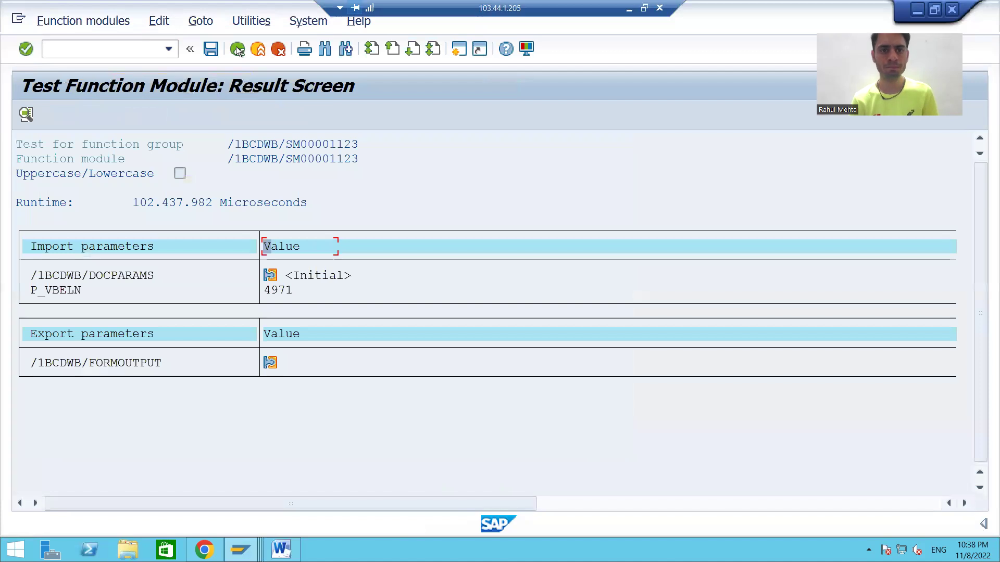
{"action": "left_click", "coordinate": [237, 49]}
{"action": "left_click", "coordinate": [236, 49]}
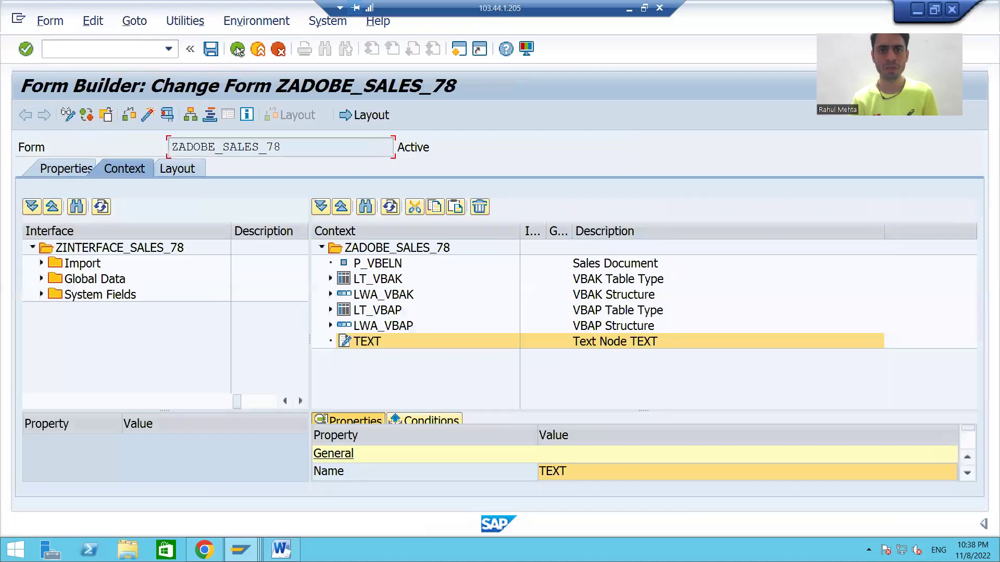
- Create another text node directly under the ZADOBE_SALES_78 root of the form context
{"action": "left_click", "coordinate": [379, 249]}
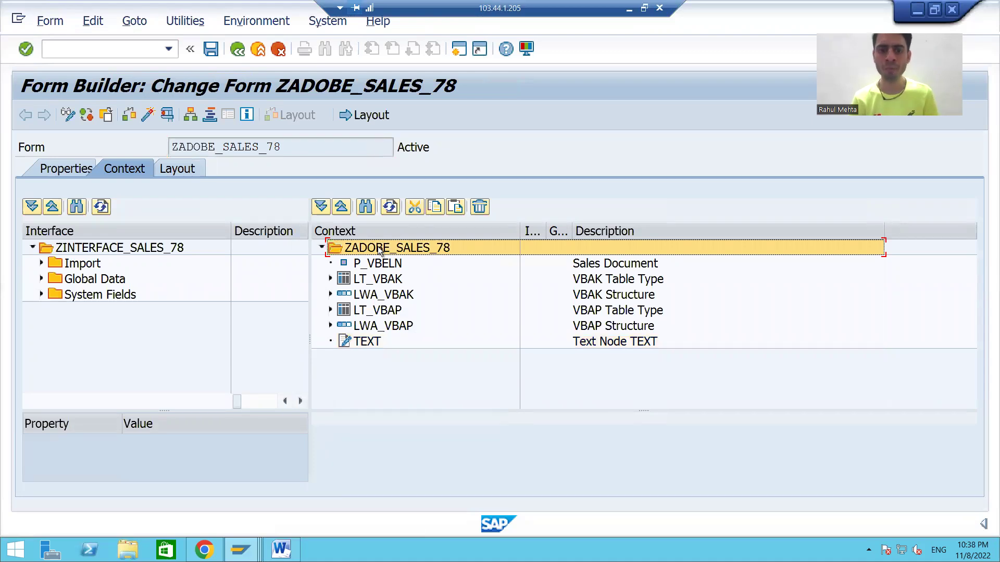
{"action": "right_click", "coordinate": [379, 251]}
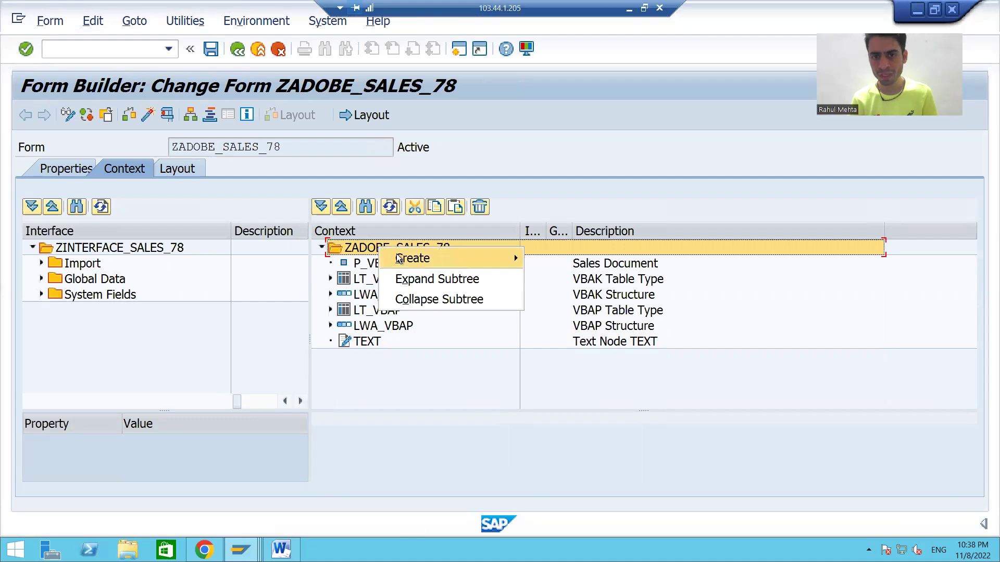
{"action": "mouse_move", "coordinate": [459, 260]}
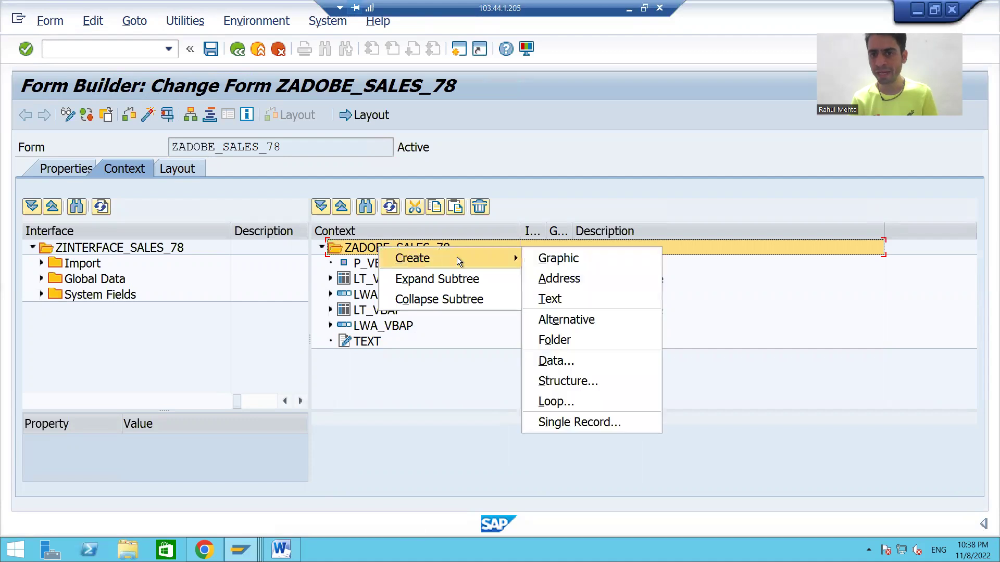
{"action": "left_click", "coordinate": [551, 297]}
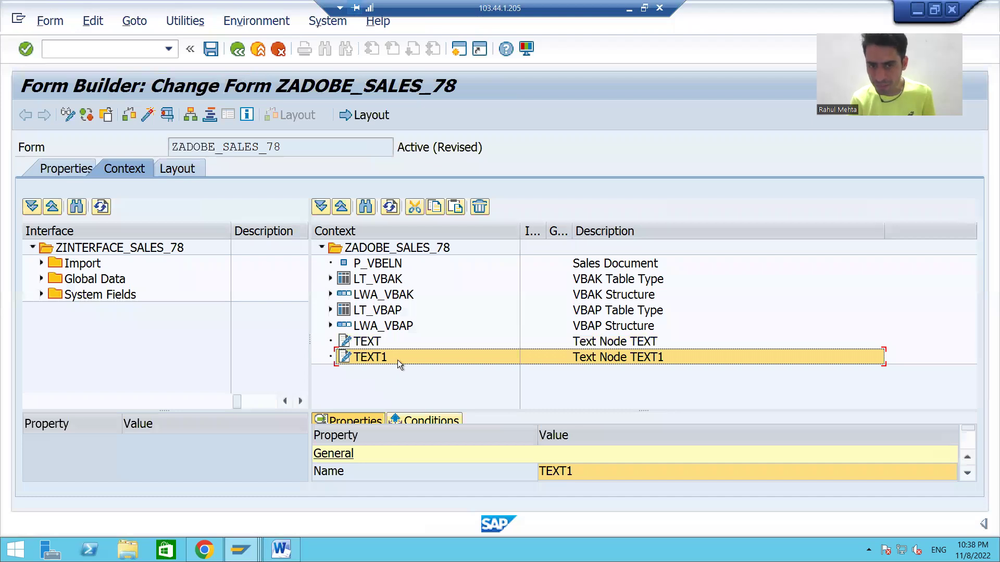
- Set the text type of context node TEXT1 to Include Text and bring up its include text properties
{"action": "left_click", "coordinate": [967, 474]}
{"action": "left_click", "coordinate": [967, 474]}
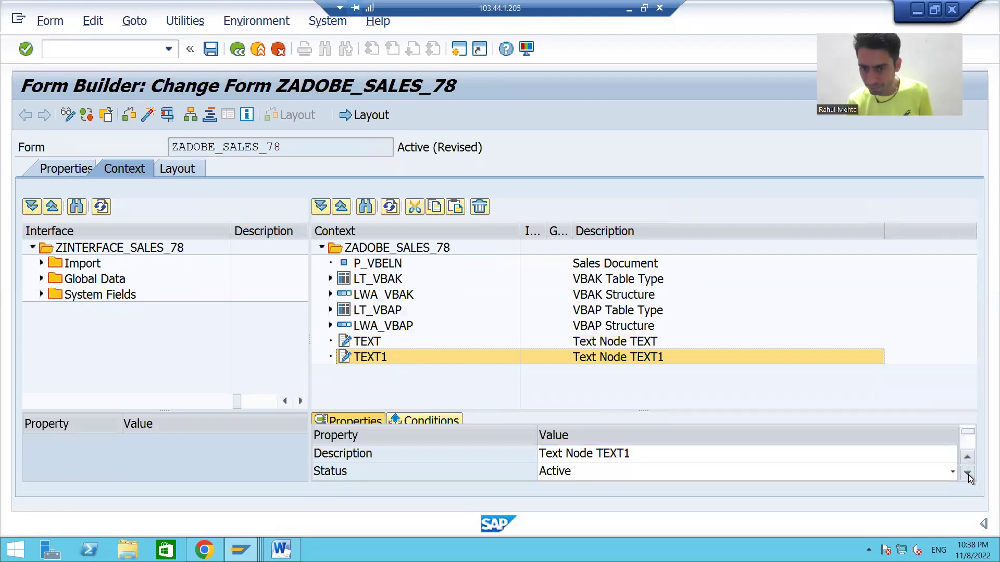
{"action": "left_click", "coordinate": [967, 474]}
{"action": "left_click", "coordinate": [967, 473]}
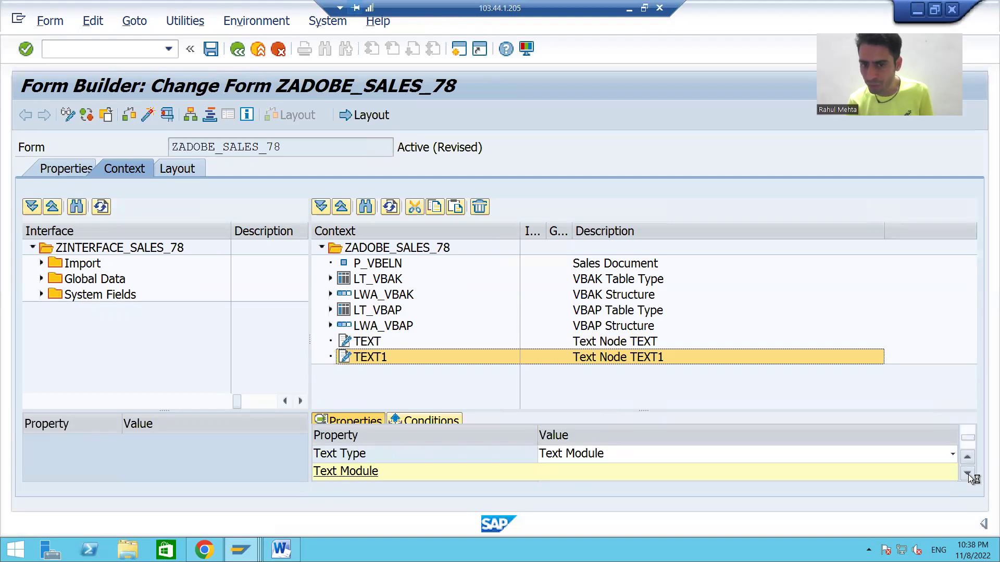
{"action": "left_click", "coordinate": [952, 454]}
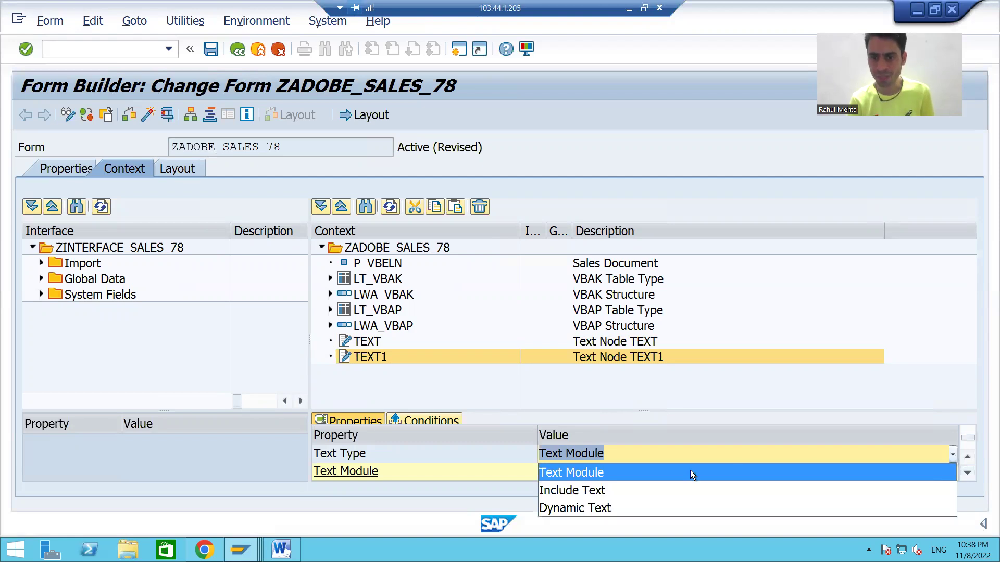
{"action": "left_click", "coordinate": [561, 492]}
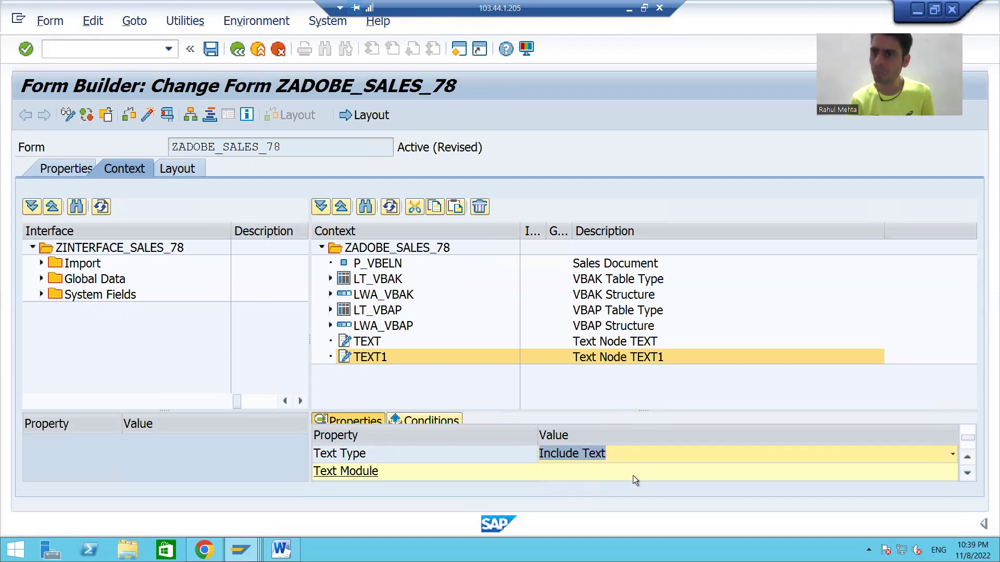
{"action": "left_click", "coordinate": [967, 473]}
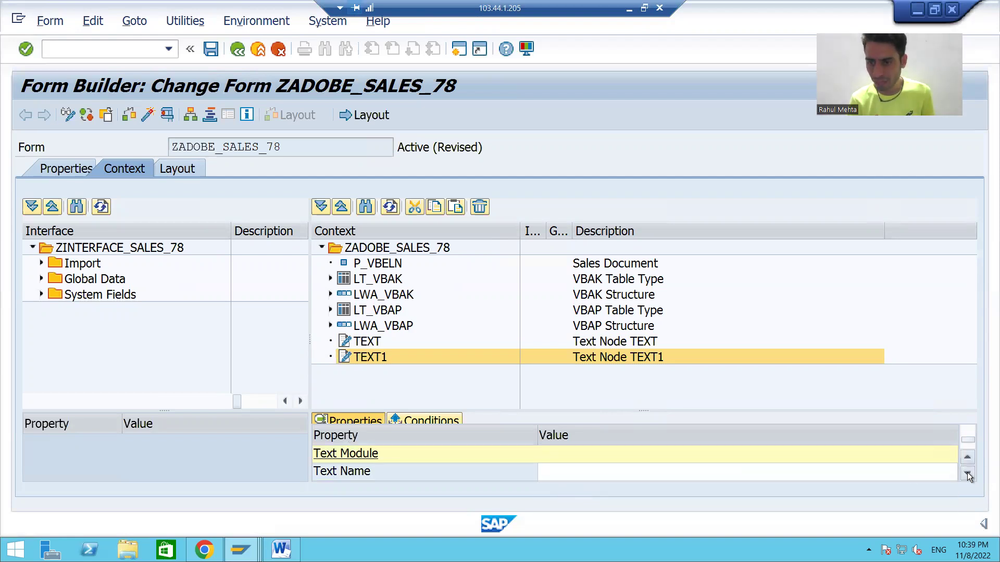
{"action": "left_click", "coordinate": [914, 470]}
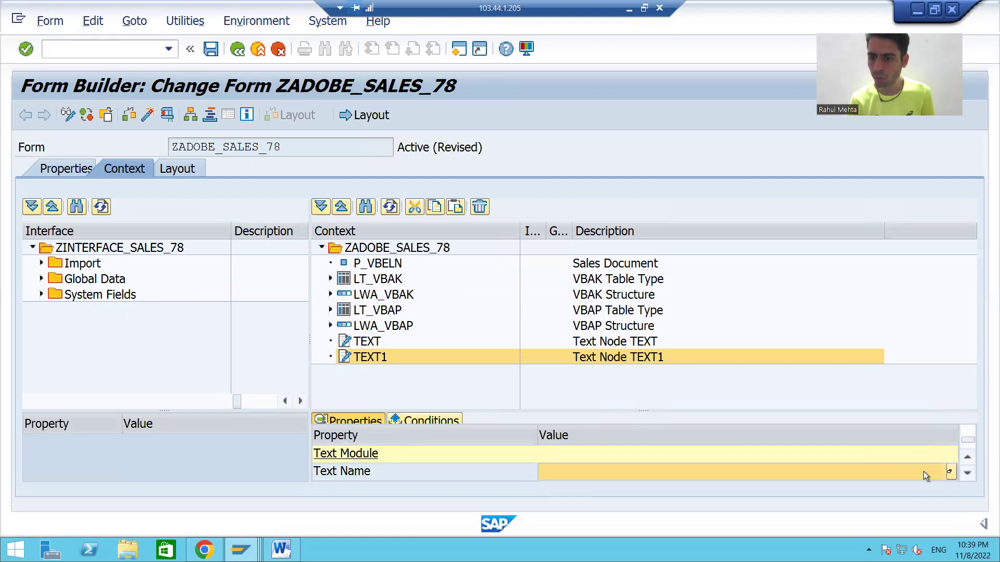
{"action": "left_click", "coordinate": [967, 473]}
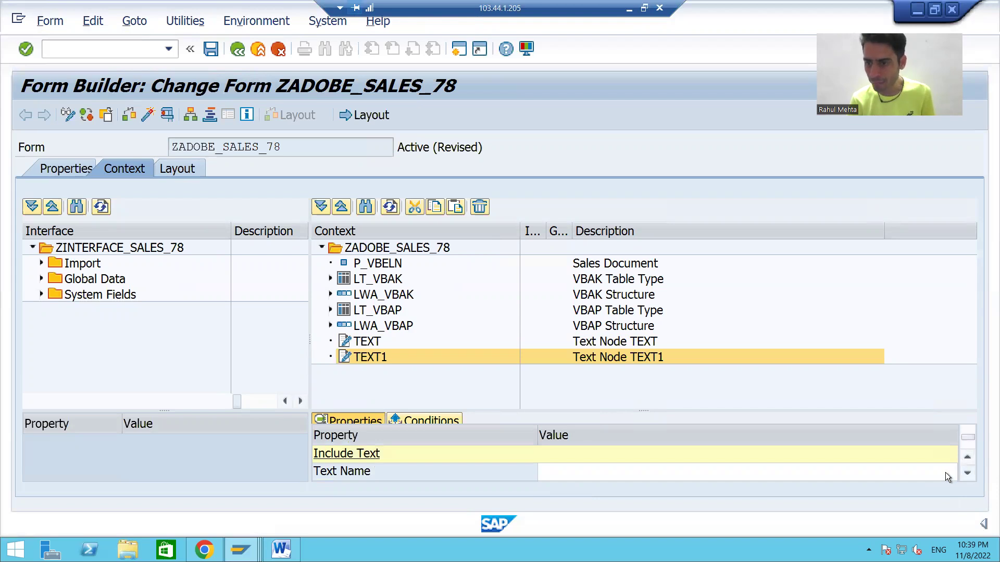
- Search the SAPscript texts for ZIN_HEADER_78 from the include text's name property, checking the name in the SO10 session
{"action": "left_click", "coordinate": [945, 473]}
{"action": "left_click", "coordinate": [949, 473]}
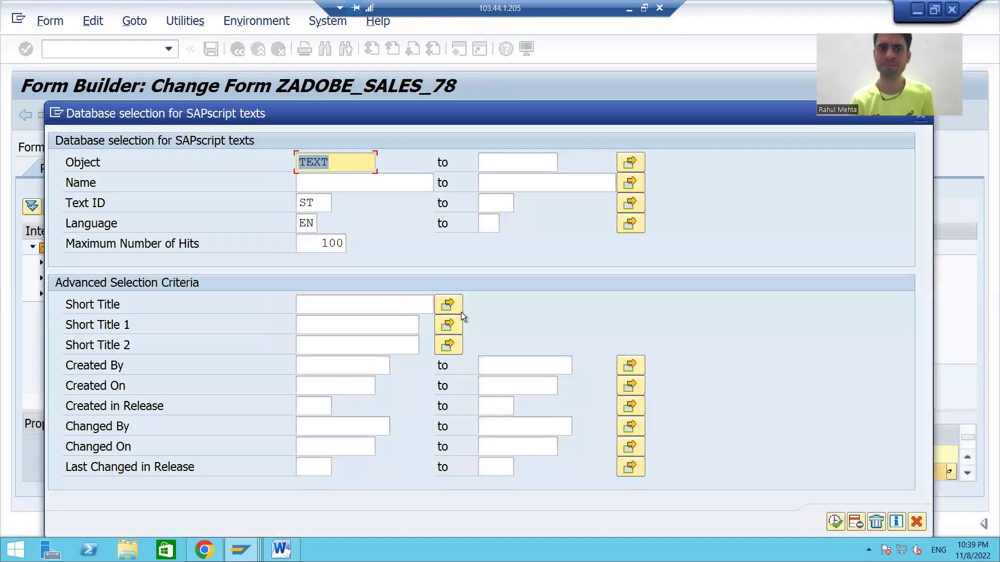
{"action": "left_click", "coordinate": [321, 183]}
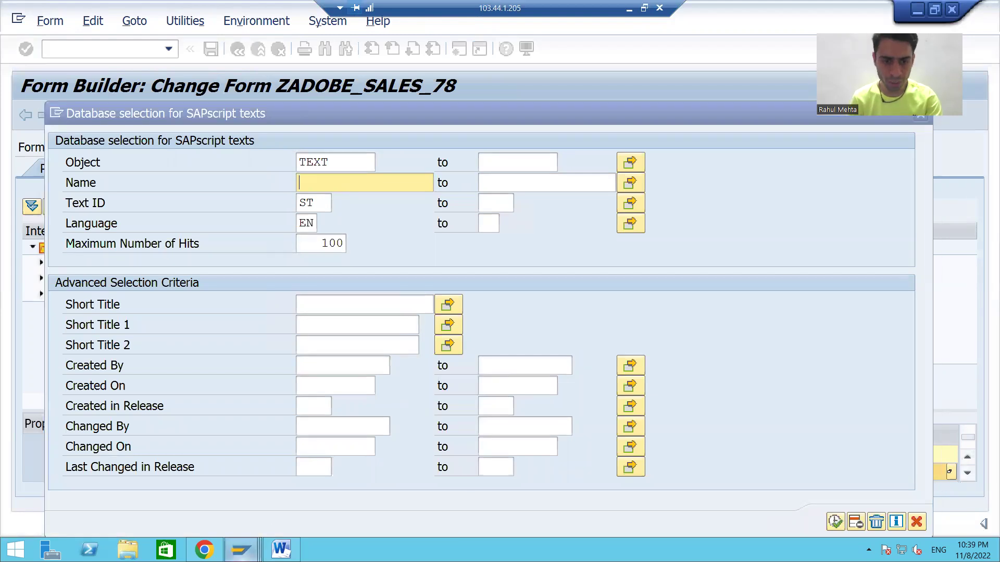
{"action": "mouse_move", "coordinate": [240, 550]}
{"action": "left_click", "coordinate": [357, 502]}
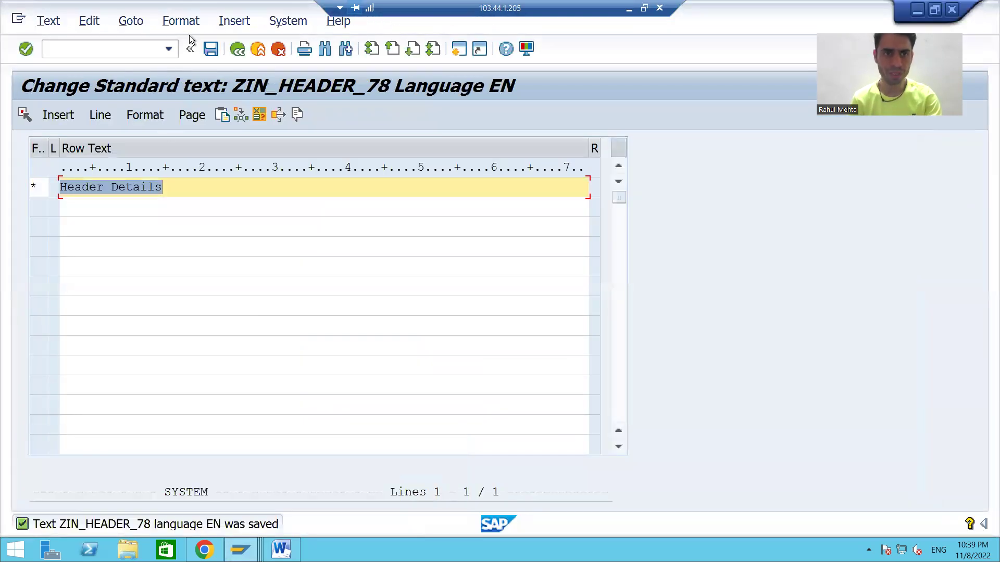
{"action": "left_click", "coordinate": [237, 49]}
{"action": "left_click", "coordinate": [299, 218]}
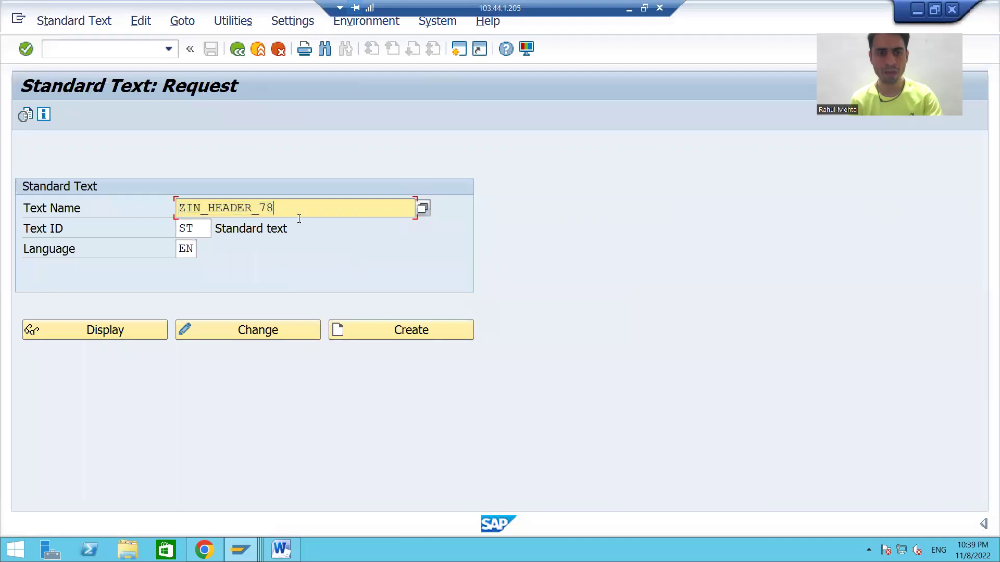
{"action": "key", "text": "alt+Tab"}
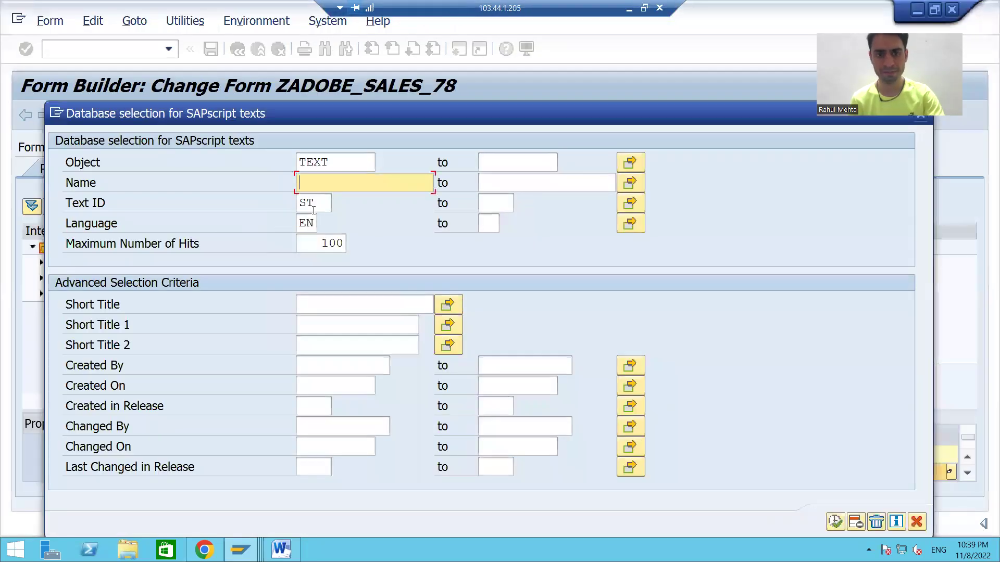
{"action": "type", "text": "ZIN_HEADER_78"}
{"action": "left_click", "coordinate": [836, 521]}
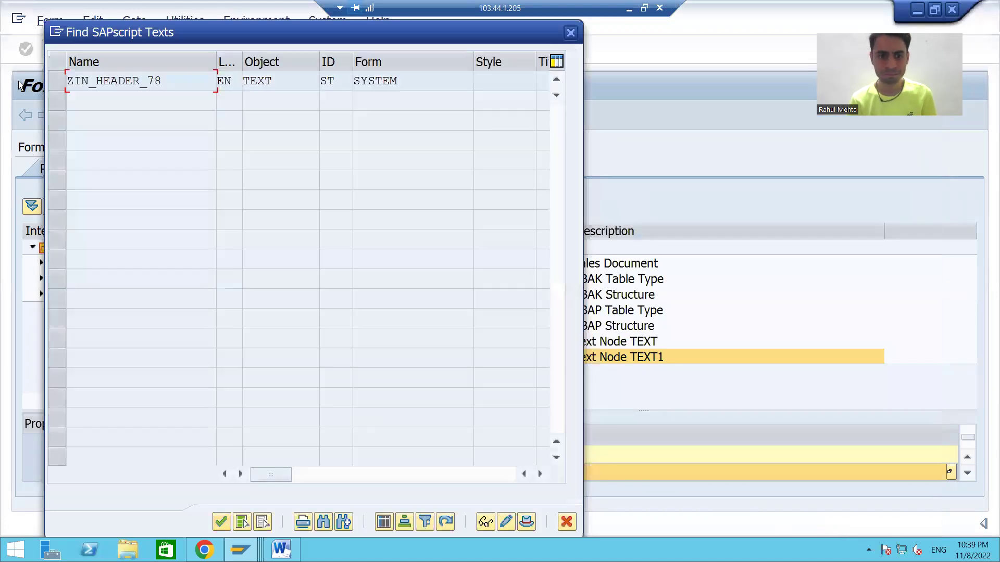
- Assign the standard text ZIN_HEADER_78 to node TEXT1 and review its text object, ID and language properties
{"action": "left_click", "coordinate": [57, 81]}
{"action": "left_click", "coordinate": [223, 525]}
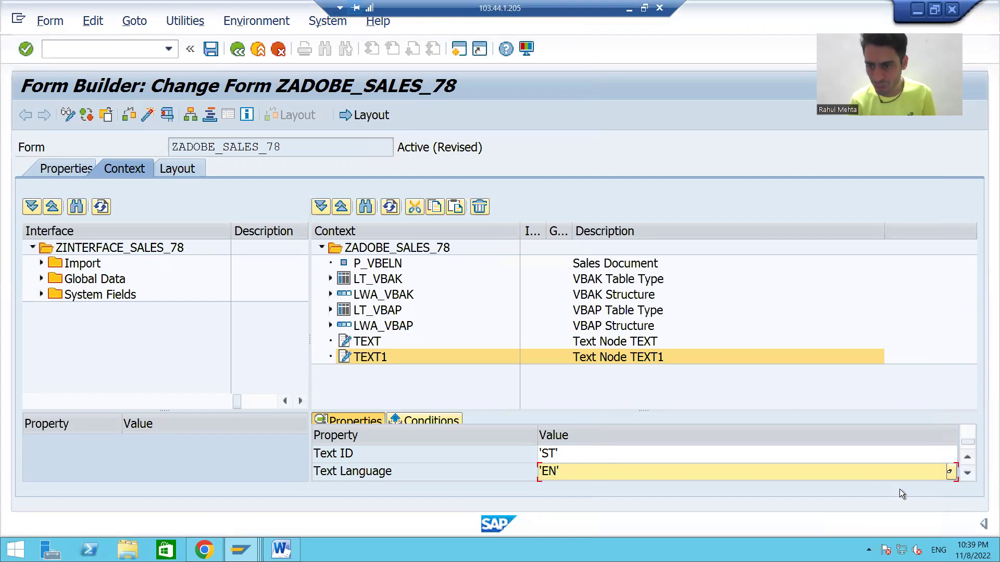
{"action": "left_click", "coordinate": [967, 459]}
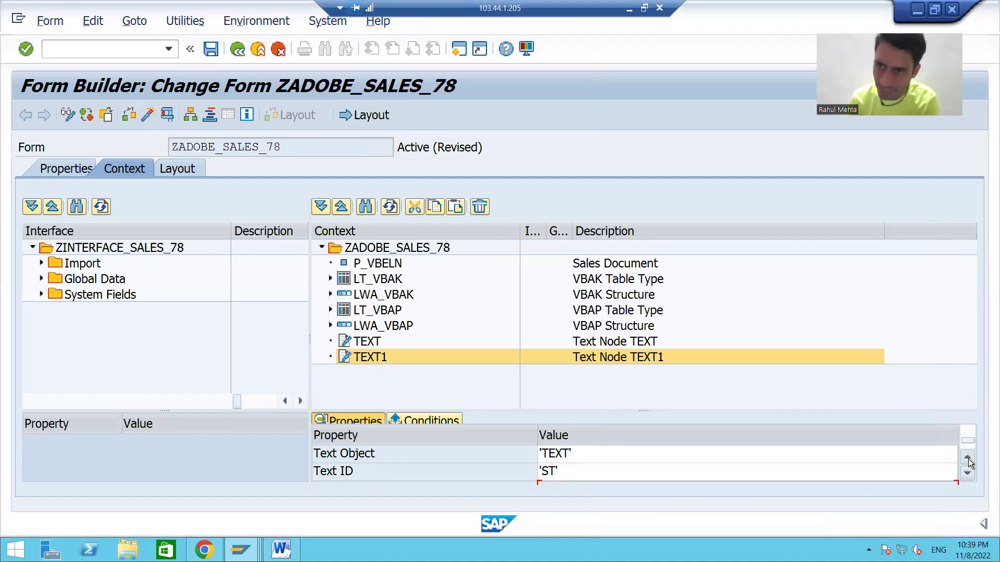
- Check the include text properties of node TEXT1, and save and activate form ZADOBE_SALES_78
{"action": "left_click", "coordinate": [968, 459]}
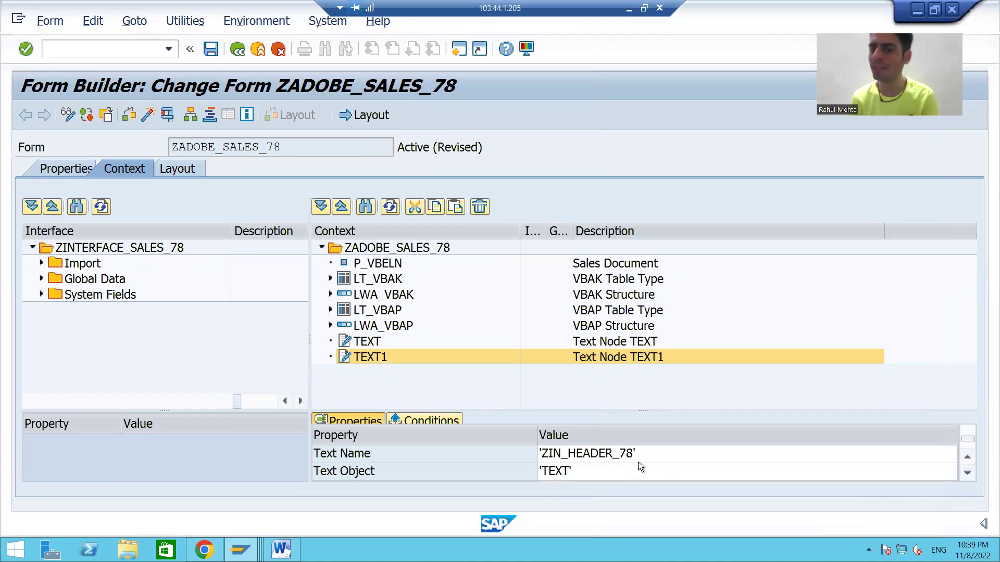
{"action": "left_click", "coordinate": [968, 474]}
{"action": "left_click", "coordinate": [967, 473]}
{"action": "left_click", "coordinate": [968, 473]}
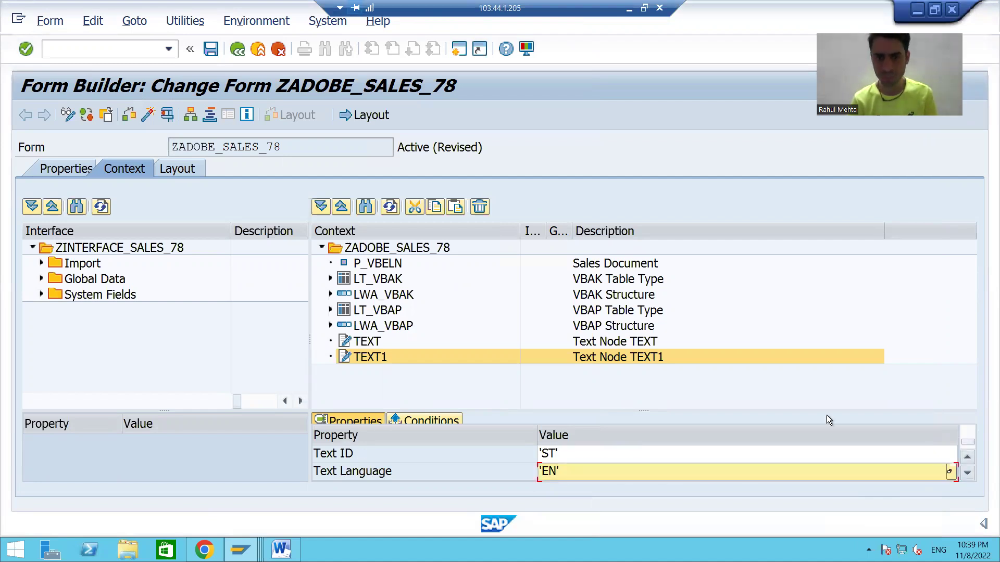
{"action": "left_click", "coordinate": [211, 50]}
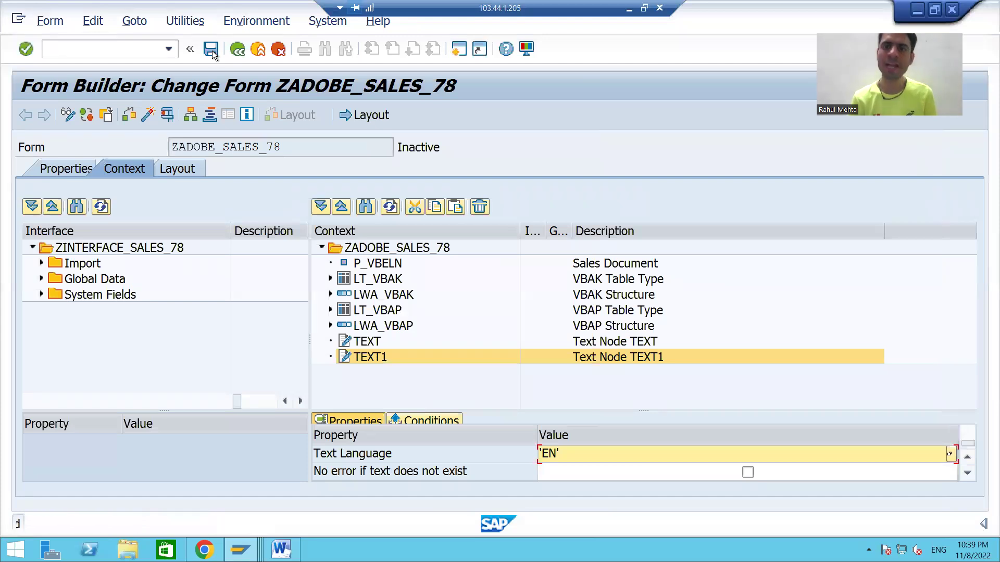
{"action": "left_click", "coordinate": [149, 115]}
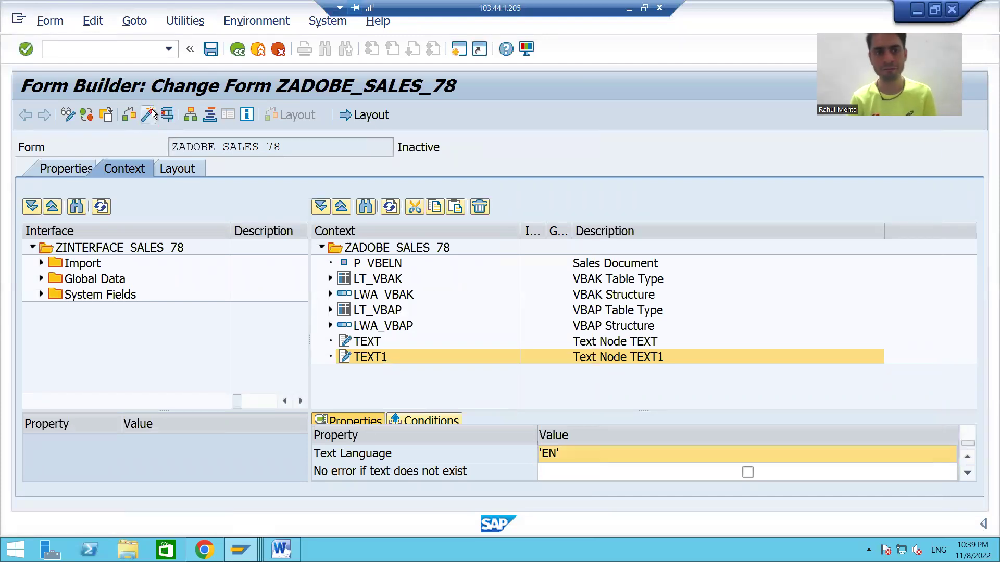
{"action": "key", "text": "Return"}
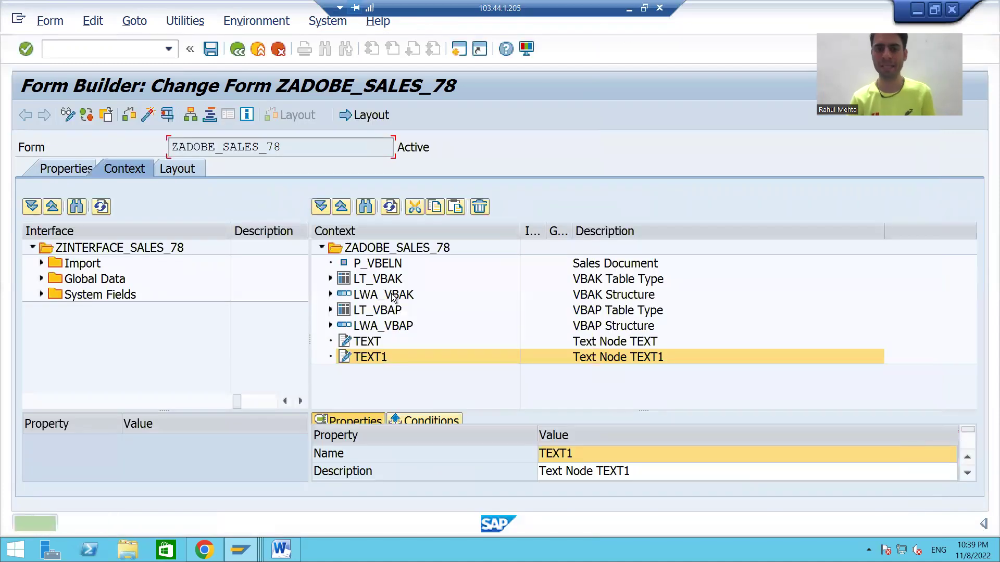
- Open the form layout and reset the palettes to their default locations
{"action": "left_click", "coordinate": [361, 115]}
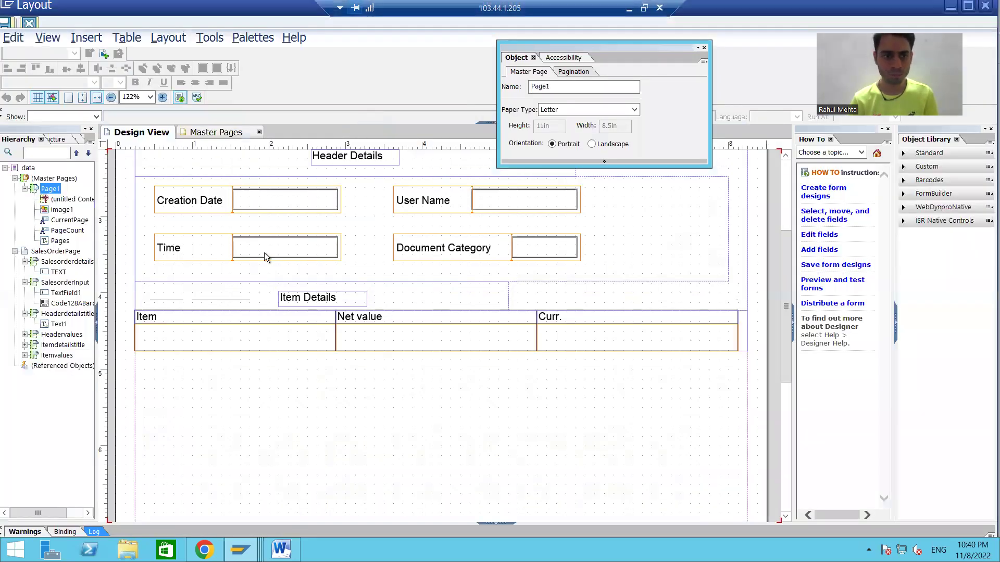
{"action": "left_click", "coordinate": [58, 325]}
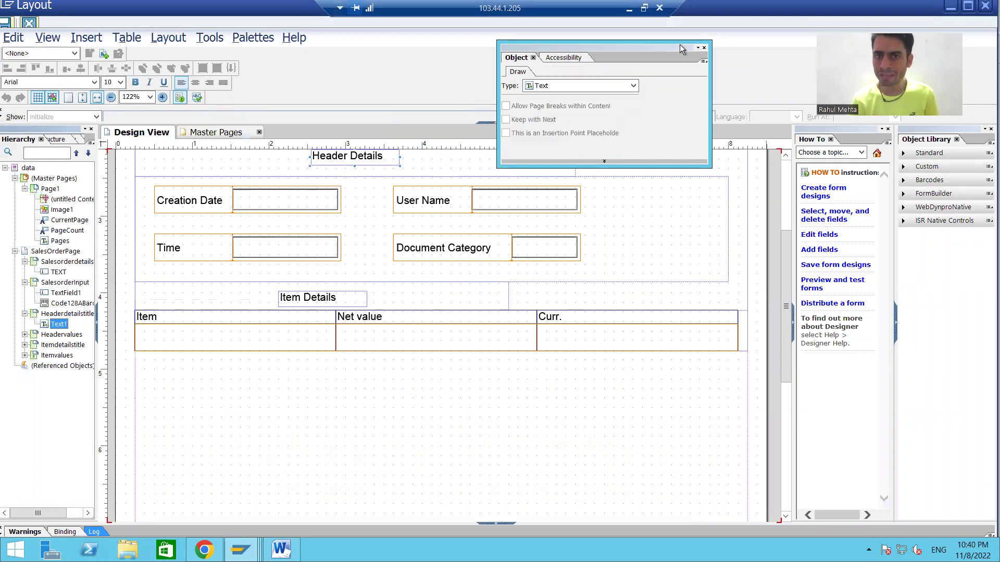
{"action": "left_click", "coordinate": [253, 39]}
{"action": "mouse_move", "coordinate": [268, 64]}
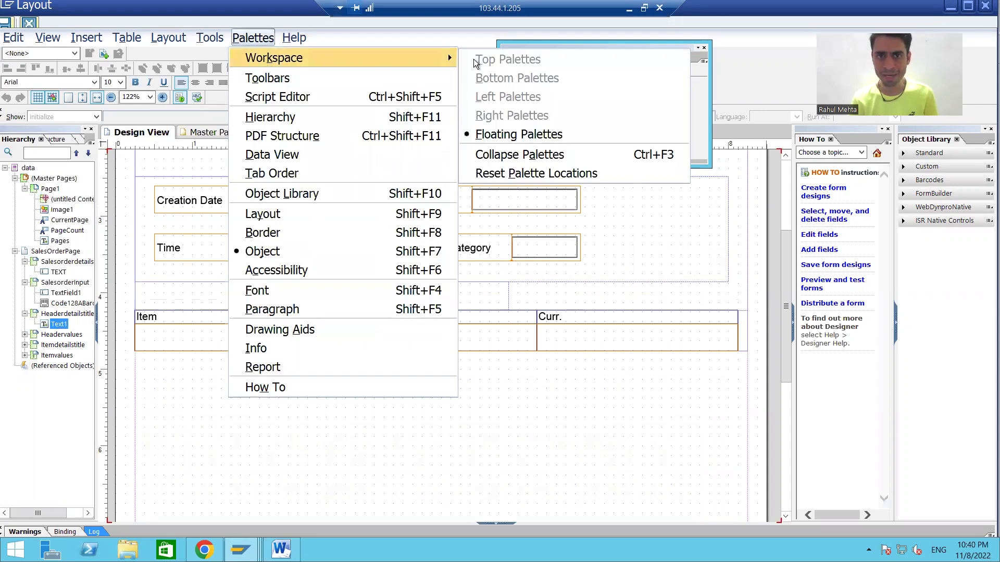
{"action": "left_click", "coordinate": [499, 171]}
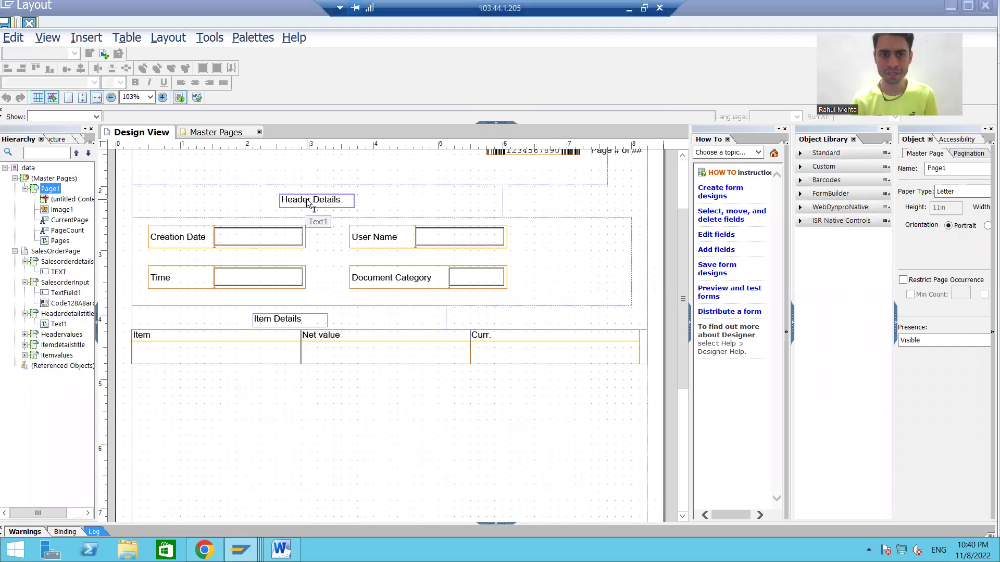
- Replace the static Header Details text with a field bound to the TEXT1 node, placed above the Creation Date row
{"action": "left_click", "coordinate": [309, 201]}
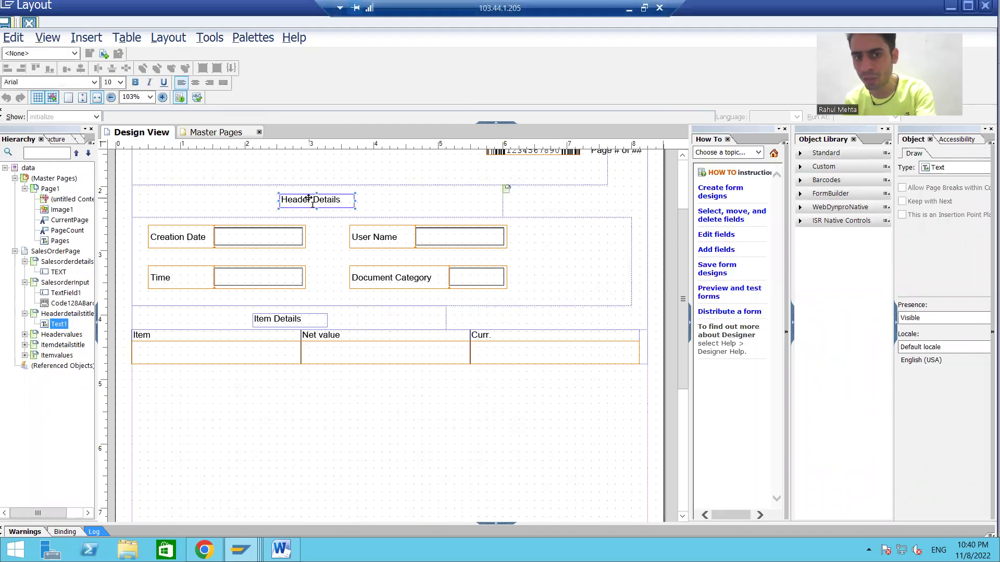
{"action": "key", "text": "Delete"}
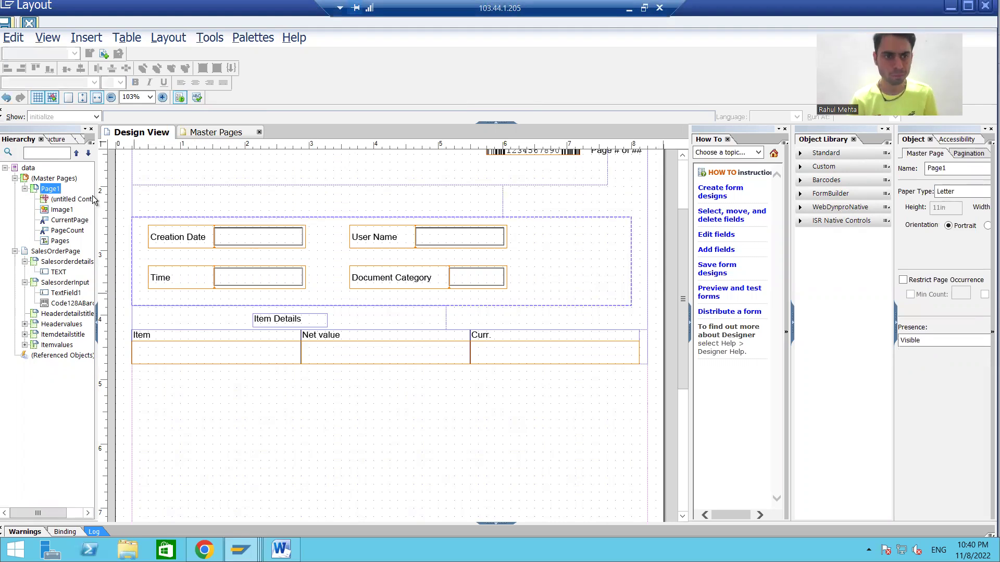
{"action": "left_click", "coordinate": [78, 141]}
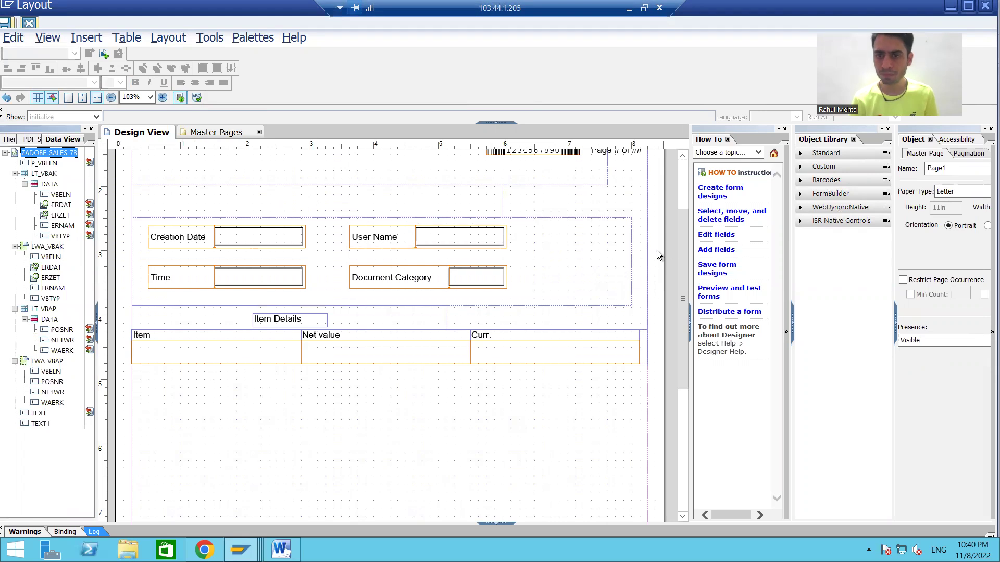
{"action": "scroll", "coordinate": [682, 235], "scroll_direction": "up", "scroll_amount": 1}
{"action": "scroll", "coordinate": [685, 217], "scroll_direction": "up", "scroll_amount": 3}
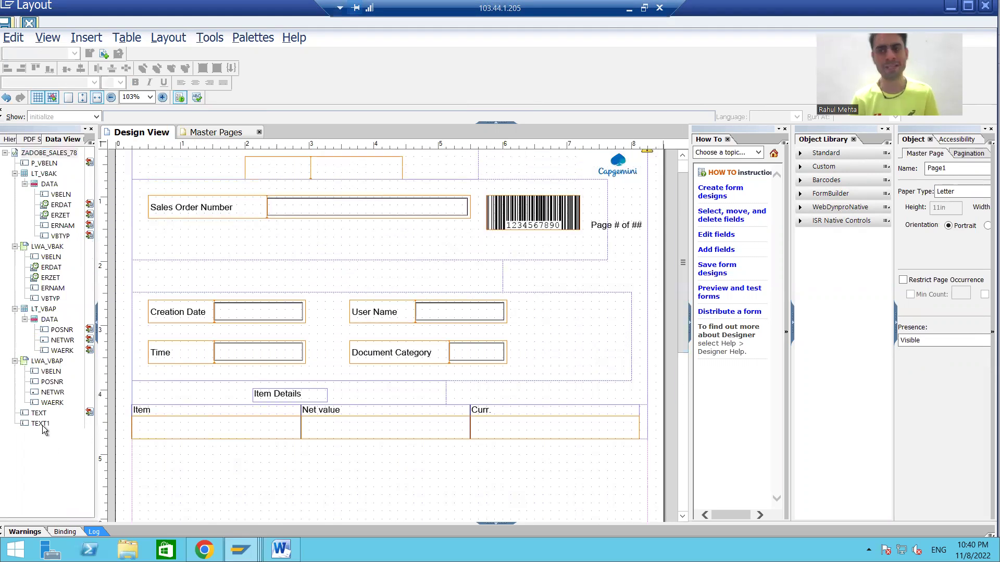
{"action": "left_click_drag", "start_coordinate": [42, 424], "coordinate": [311, 281]}
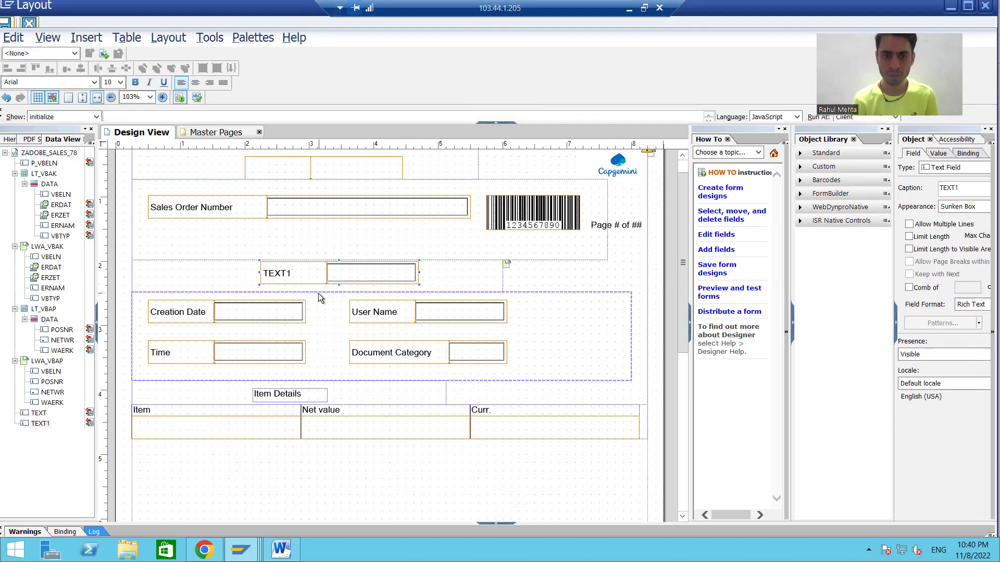
- Clear the caption of the TEXT1 field and set its appearance to None
{"action": "double_click", "coordinate": [298, 278]}
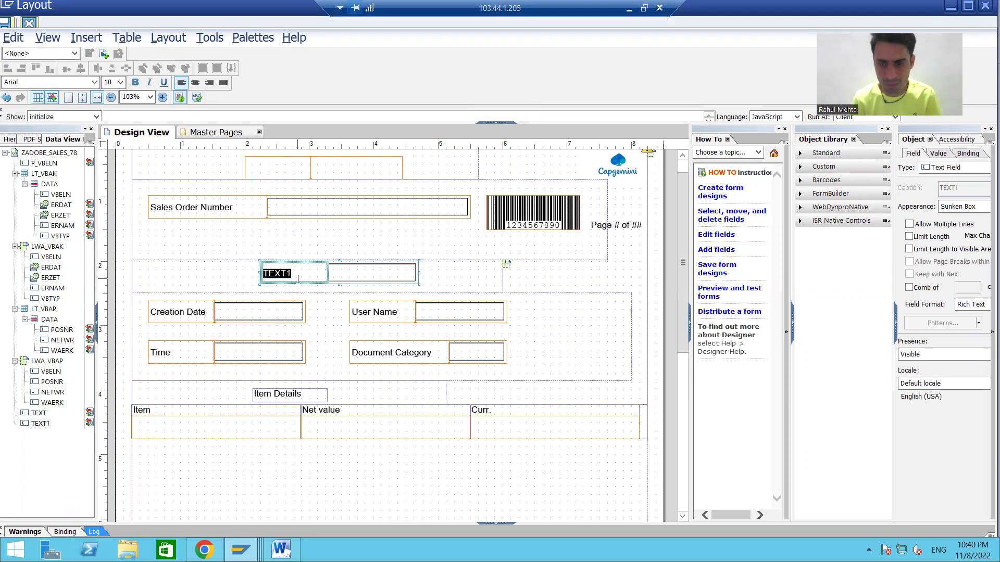
{"action": "key", "text": "BackSpace"}
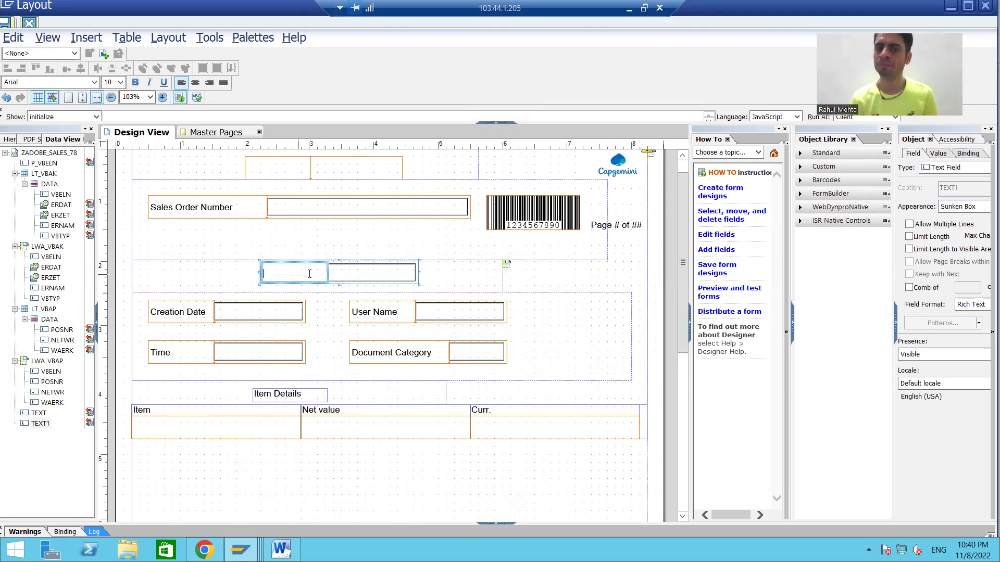
{"action": "left_click", "coordinate": [364, 272]}
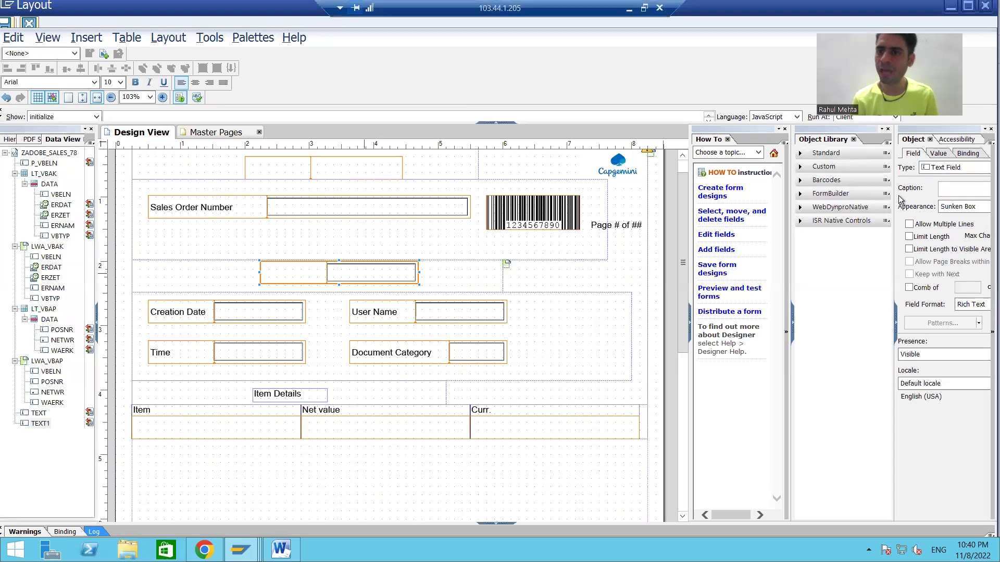
{"action": "left_click_drag", "start_coordinate": [946, 133], "coordinate": [489, 51]}
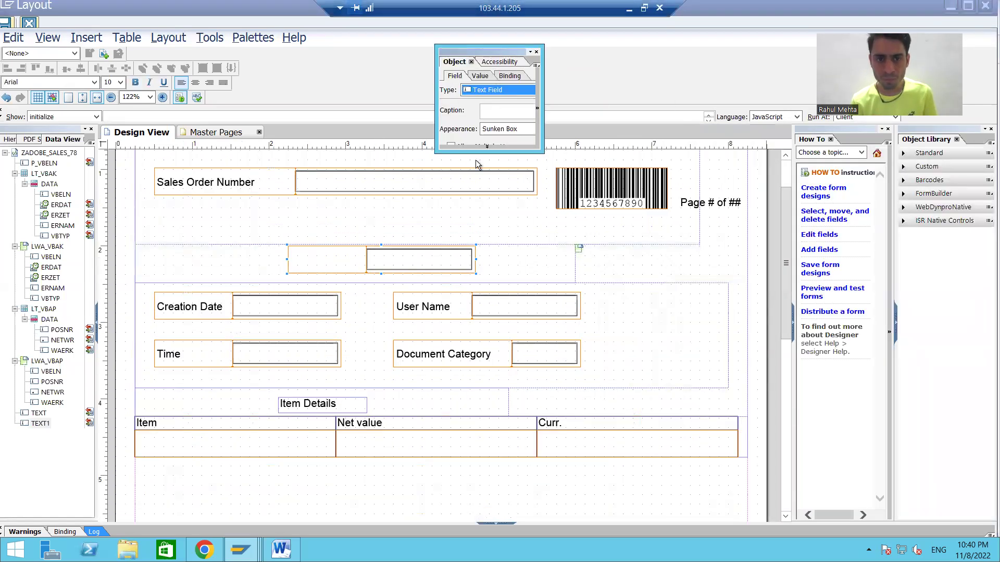
{"action": "left_click_drag", "start_coordinate": [543, 153], "coordinate": [588, 162]}
{"action": "left_click", "coordinate": [572, 128]}
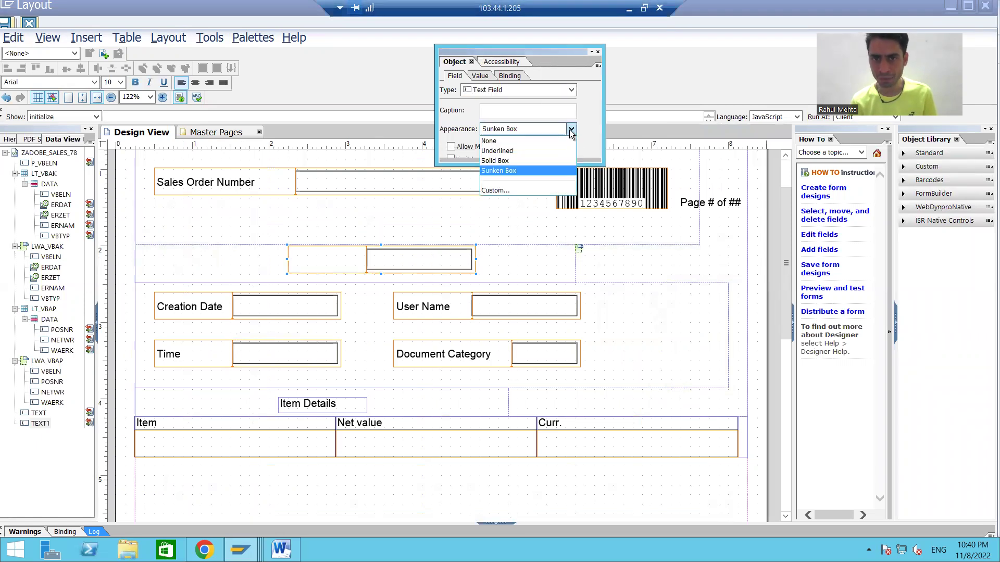
{"action": "left_click", "coordinate": [517, 139]}
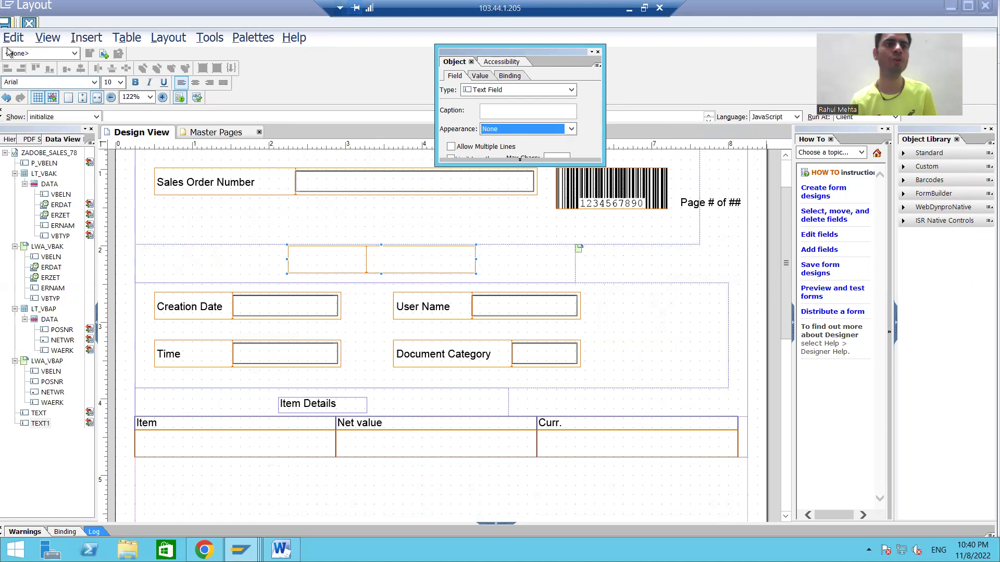
- Save the modified layout and activate form ZADOBE_SALES_78 again
{"action": "left_click", "coordinate": [7, 24]}
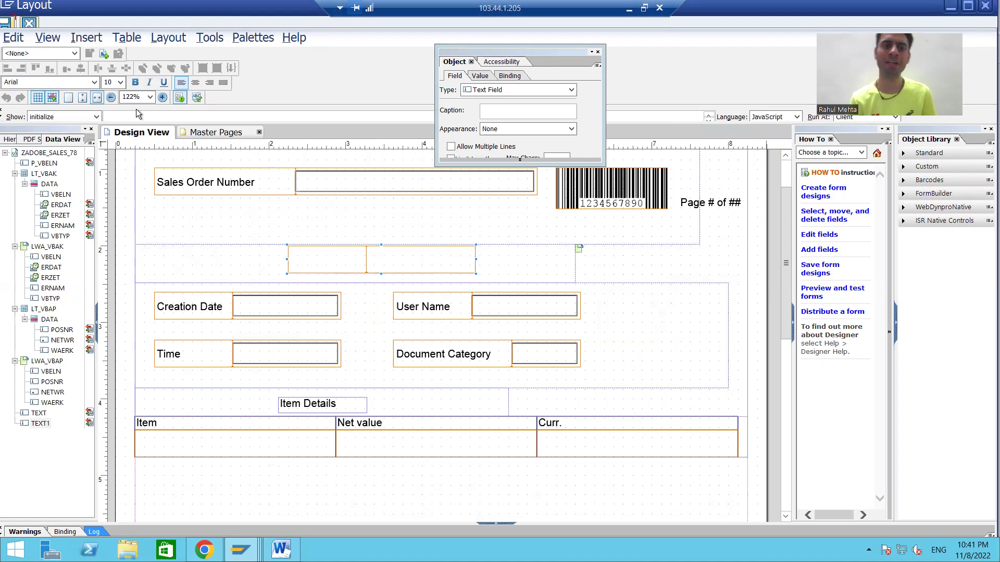
{"action": "key", "text": "ctrl+F3"}
{"action": "key", "text": "Return"}
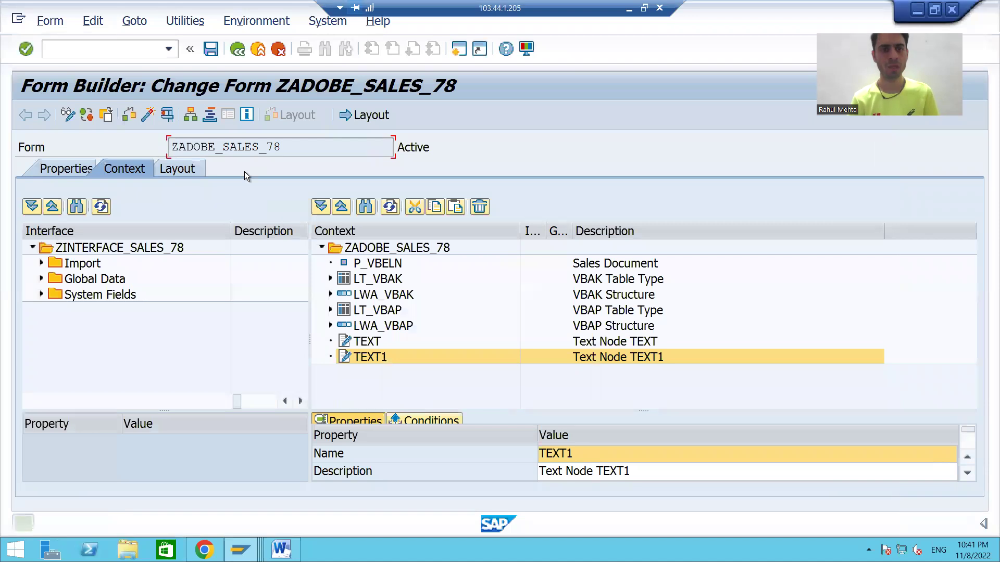
- Test the form with a sales document number for P_VBELN and open the print preview as a PDF
{"action": "left_click", "coordinate": [167, 116]}
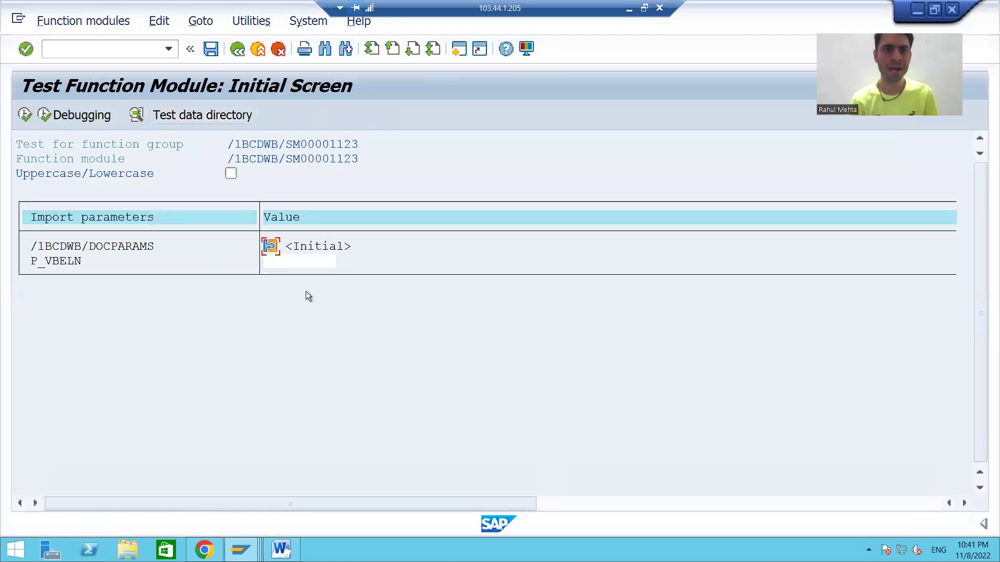
{"action": "left_click", "coordinate": [290, 262]}
{"action": "type", "text": "4971"}
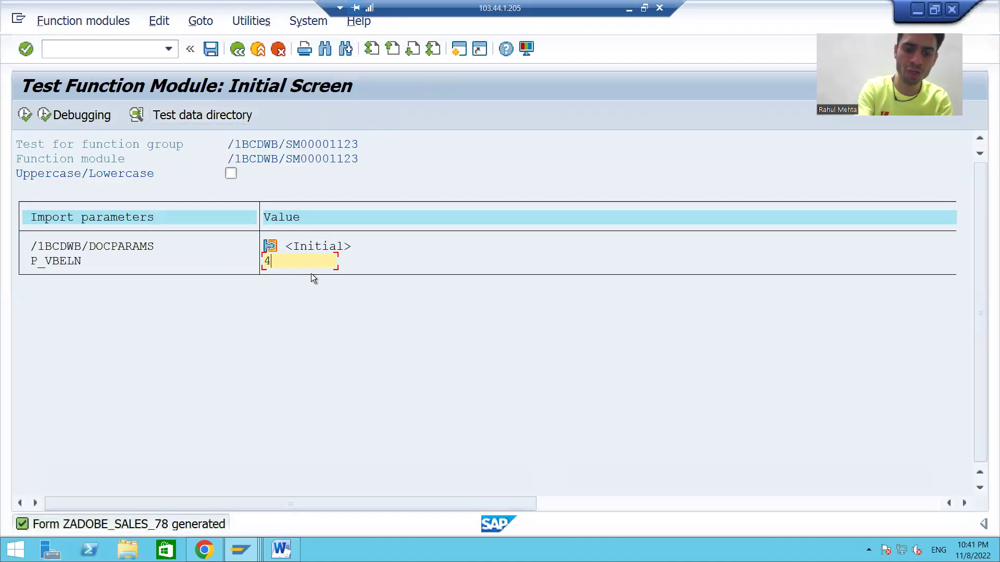
{"action": "left_click", "coordinate": [25, 116]}
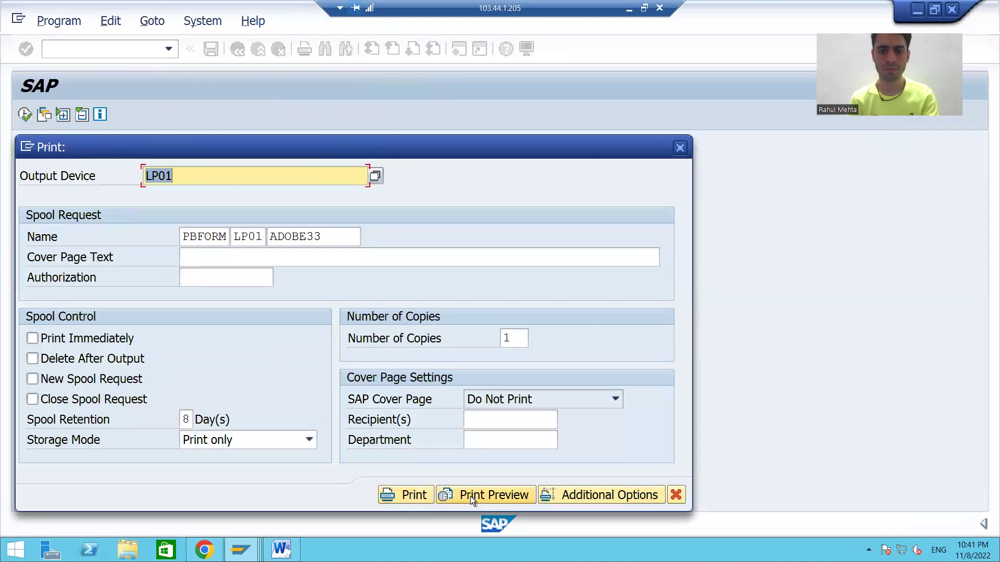
{"action": "left_click", "coordinate": [470, 495]}
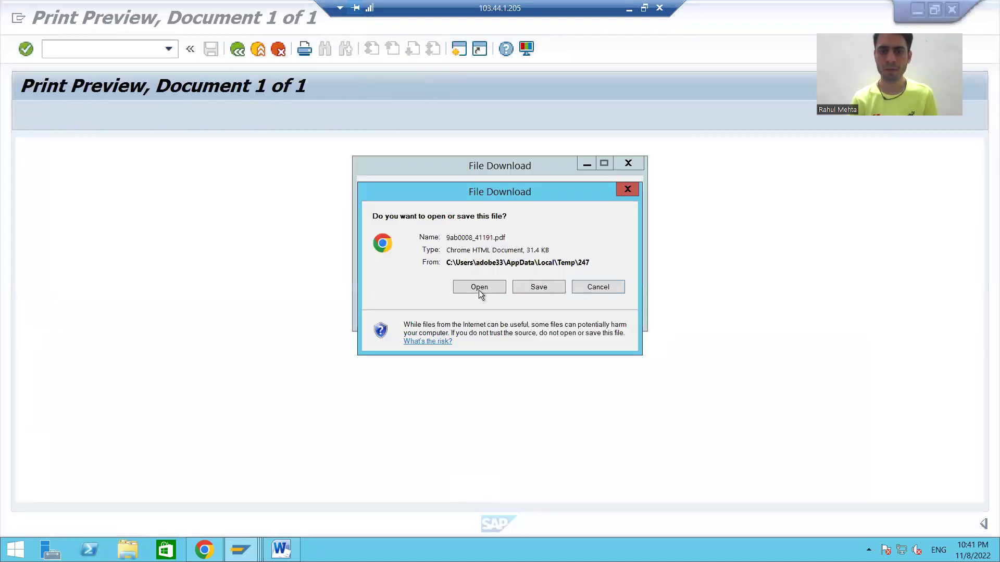
{"action": "left_click", "coordinate": [479, 290]}
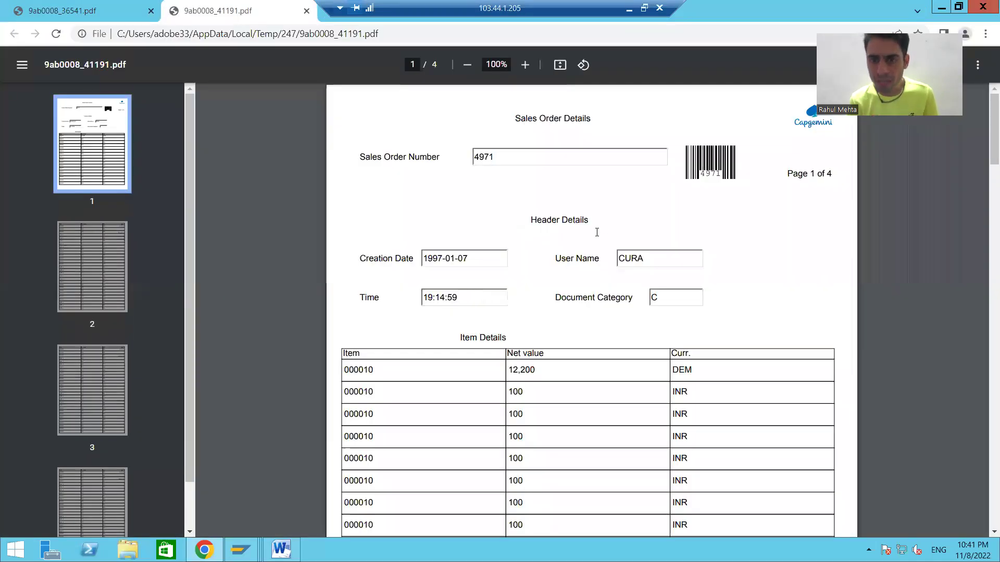